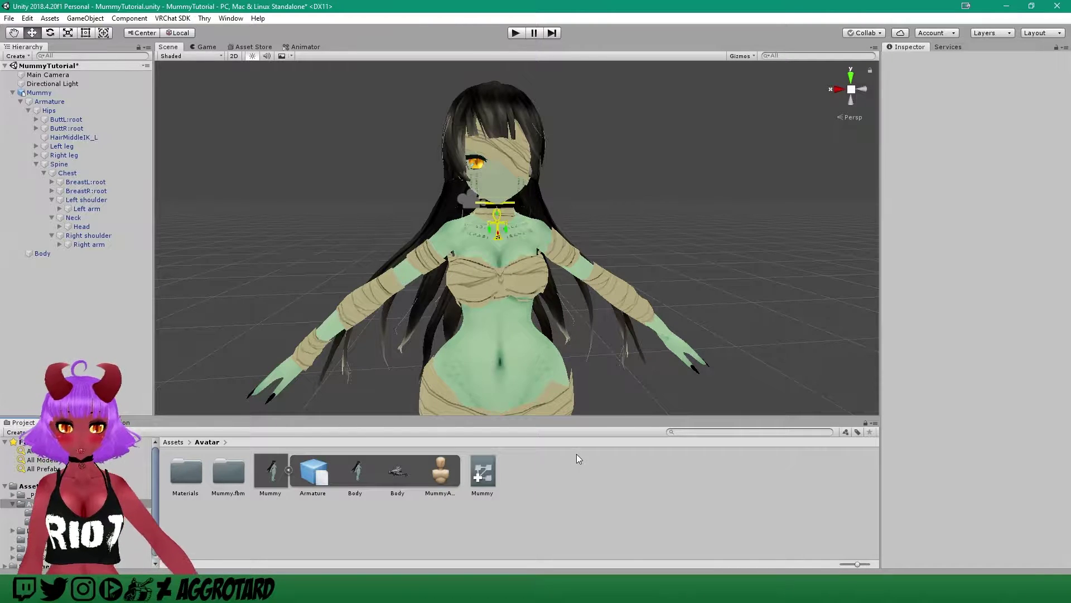
# Search the Asset Store for "dynamic bones" and view the Dynamic Bone product page.
pyautogui.moveTo(597, 311)
pyautogui.keyDown('alt'); pyautogui.mouseDown()
pyautogui.moveTo(548, 322)
pyautogui.moveTo(591, 316)
pyautogui.mouseUp(); pyautogui.keyUp('alt')
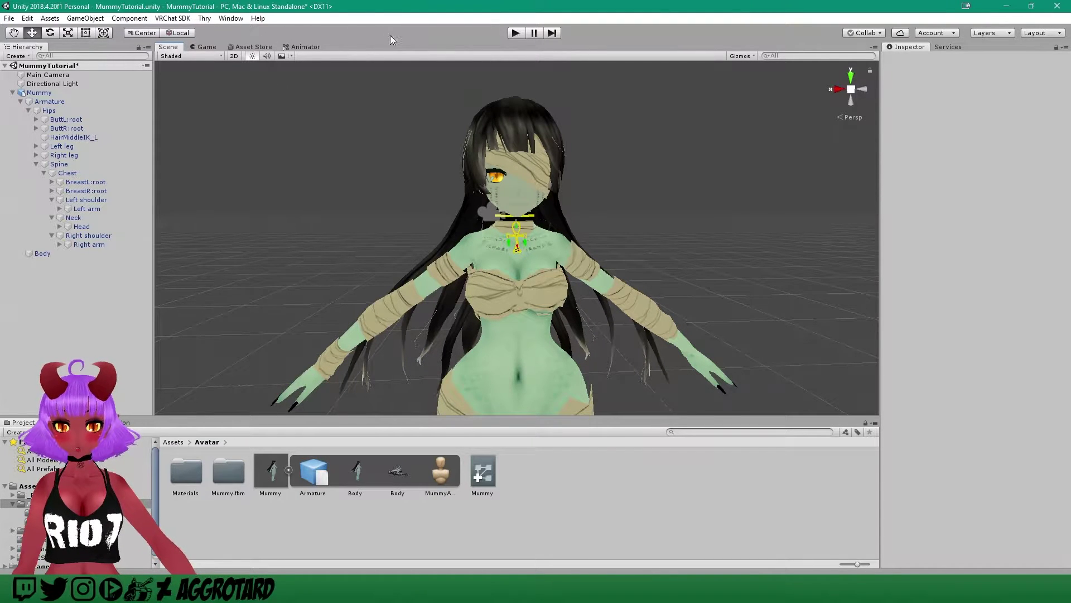
pyautogui.click(260, 47)
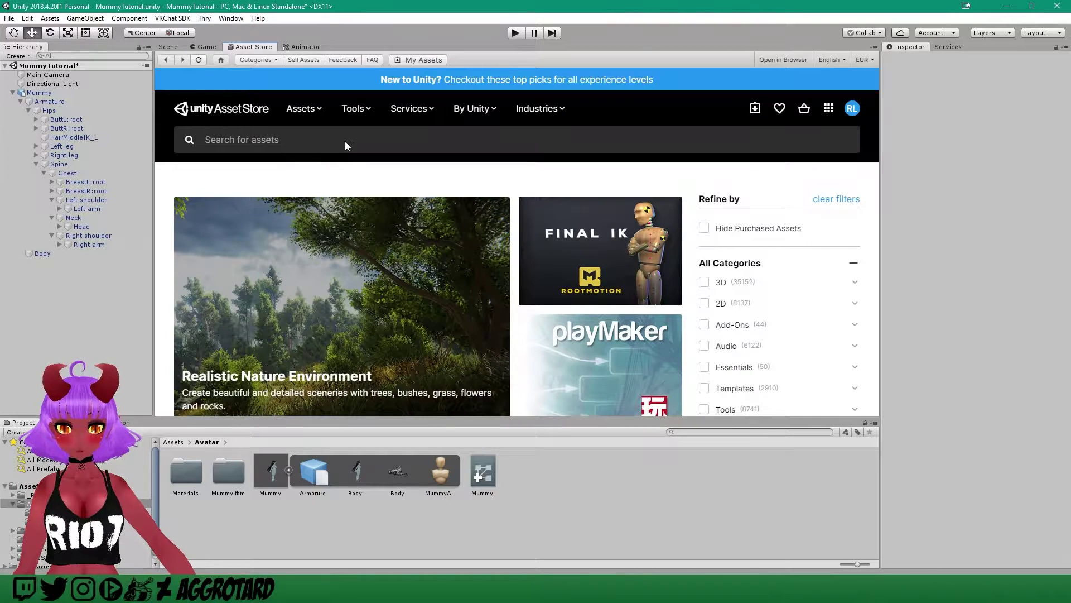
pyautogui.click(343, 141)
pyautogui.write('dynamic bones')
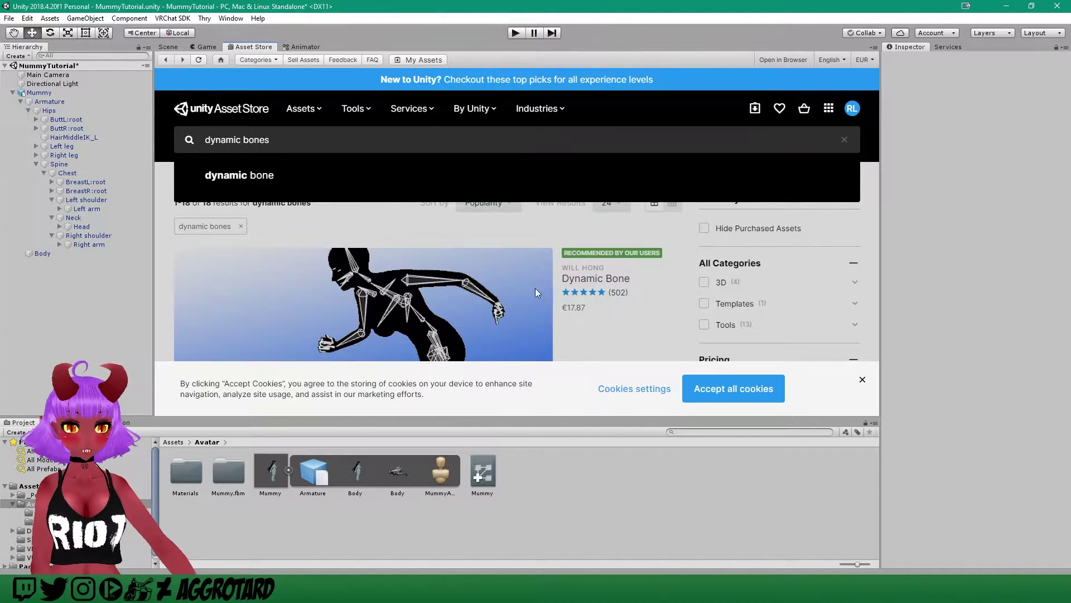
pyautogui.click(465, 287)
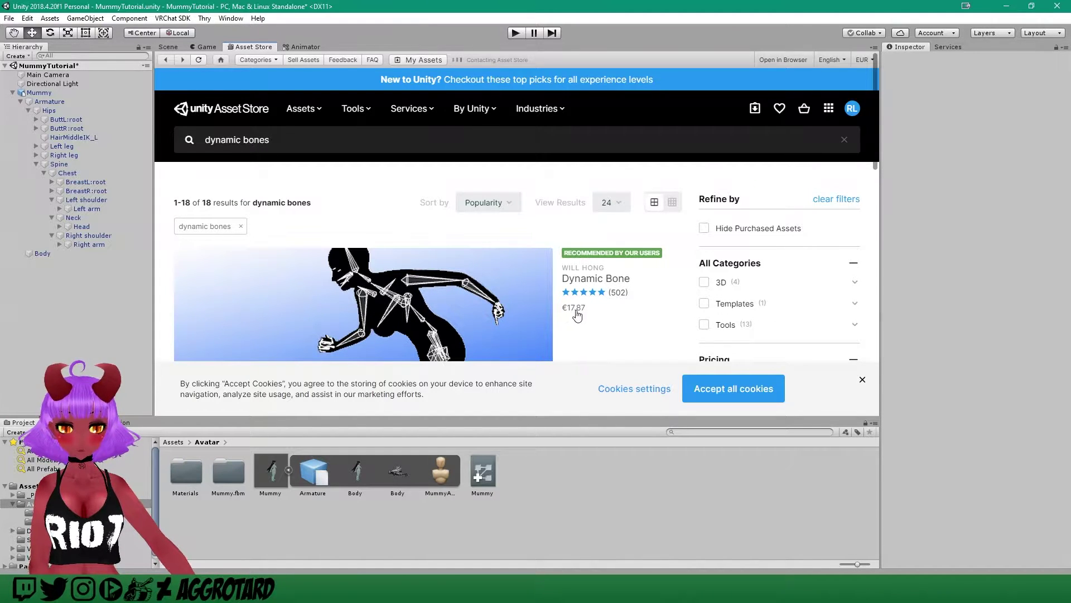
pyautogui.click(550, 283)
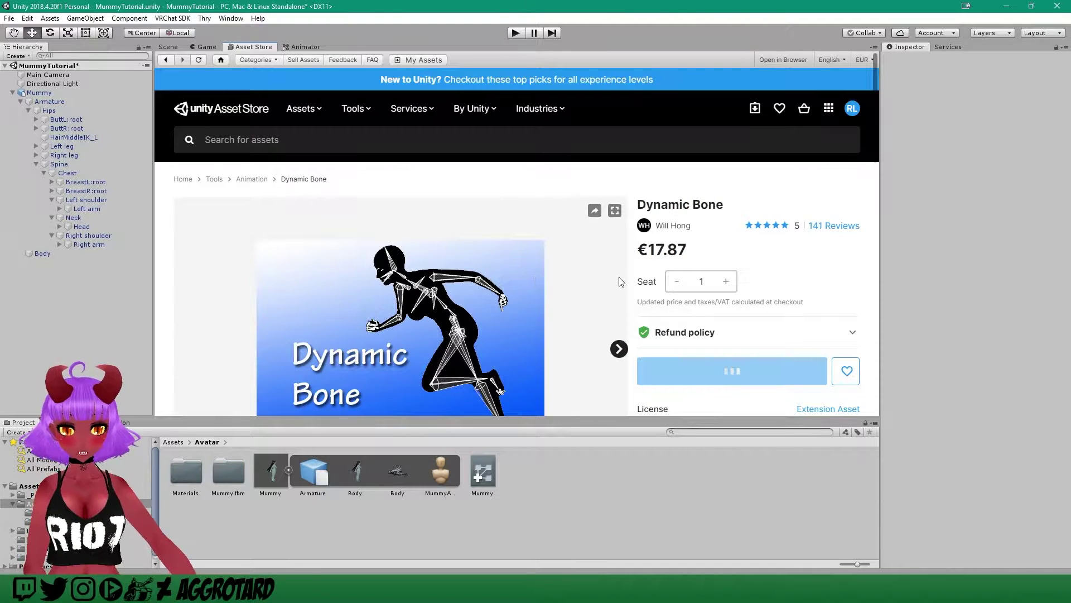
pyautogui.scroll(-3, 608, 282)
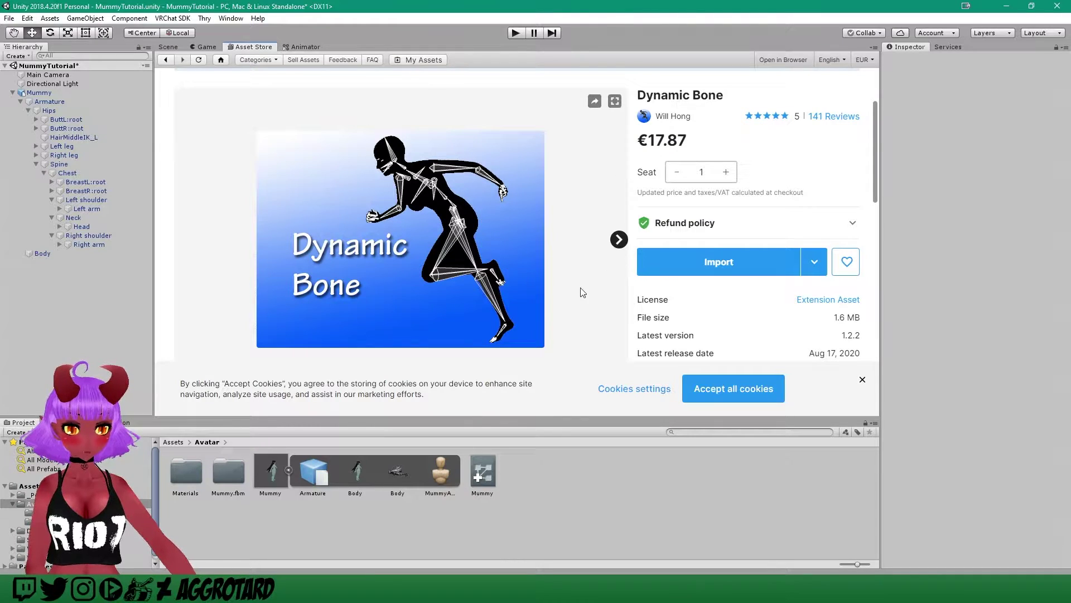
# Check the Dynamic Bone package contents for import, dismiss the import window and return to the Scene view.
pyautogui.click(728, 264)
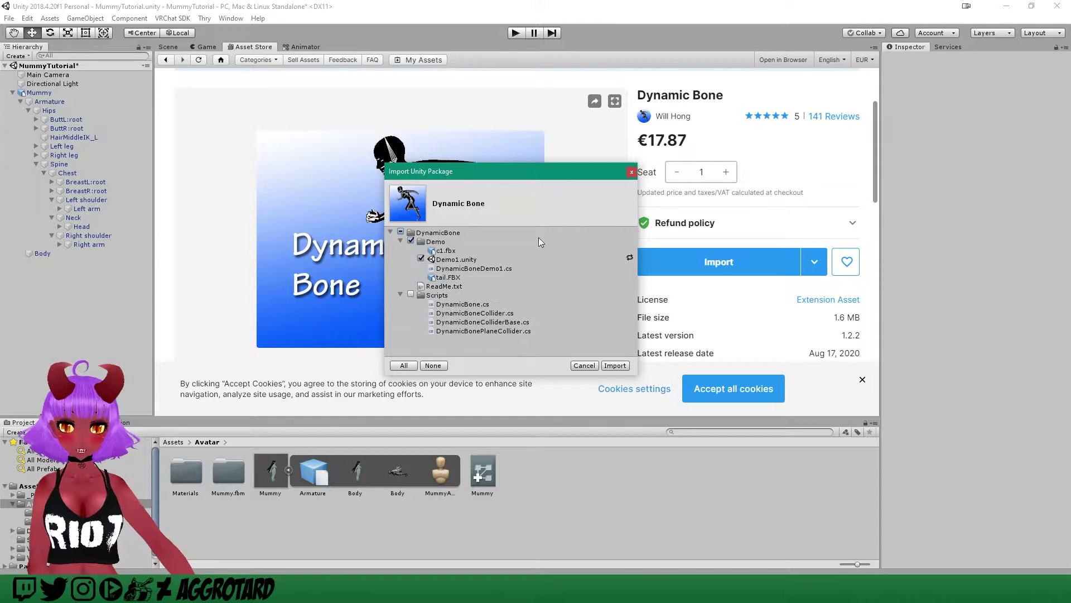
pyautogui.click(632, 173)
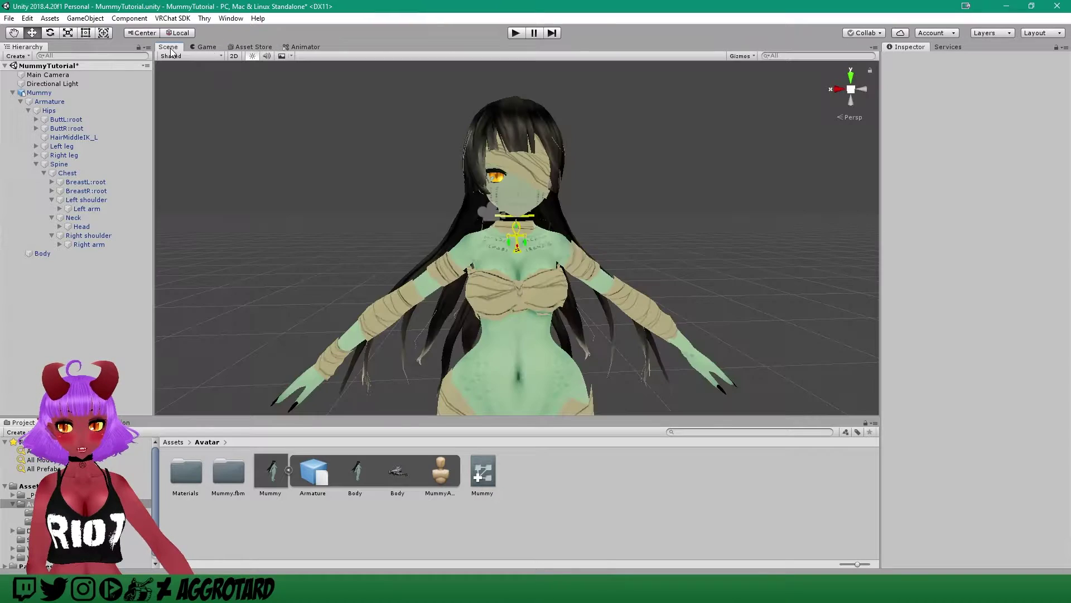
pyautogui.click(168, 47)
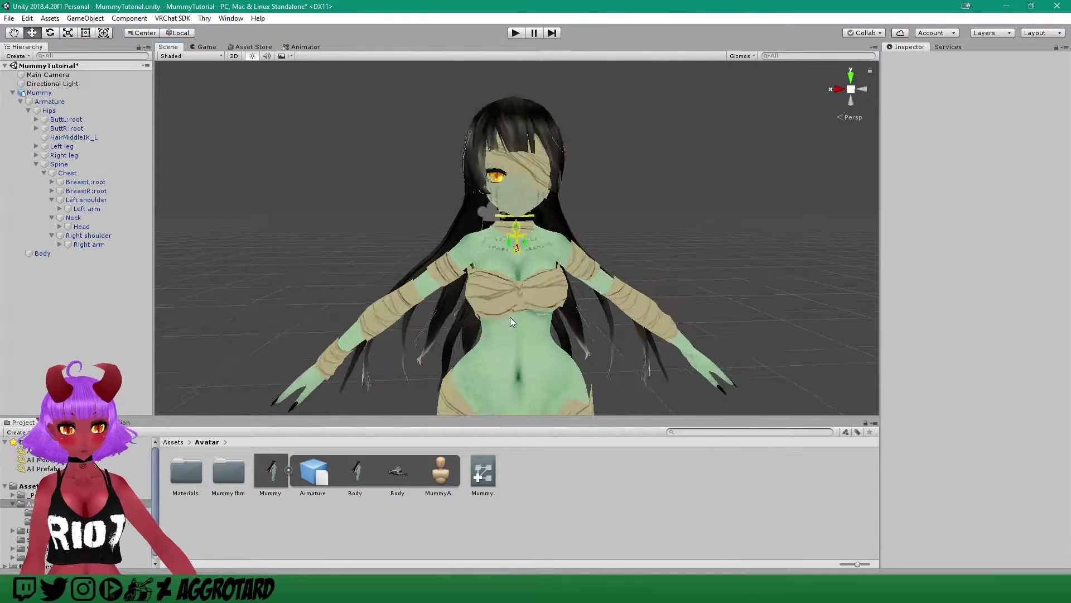
pyautogui.scroll(-3, 517, 322)
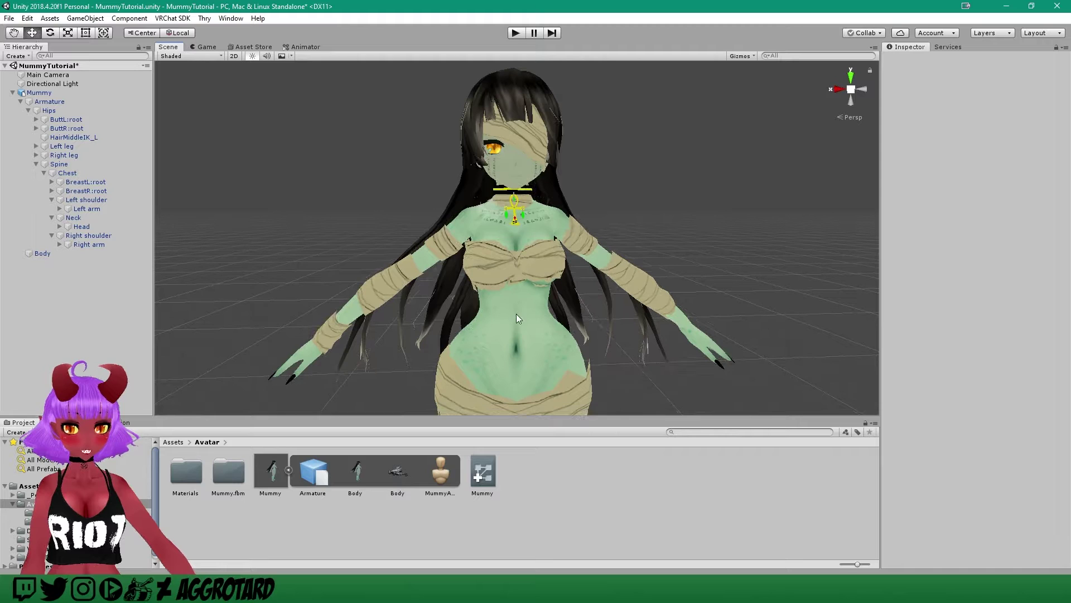
pyautogui.scroll(2, 516, 315)
pyautogui.keyDown('alt'); pyautogui.moveTo(691, 258); pyautogui.dragTo(681, 236); pyautogui.keyUp('alt')
pyautogui.scroll(-4, 641, 260)
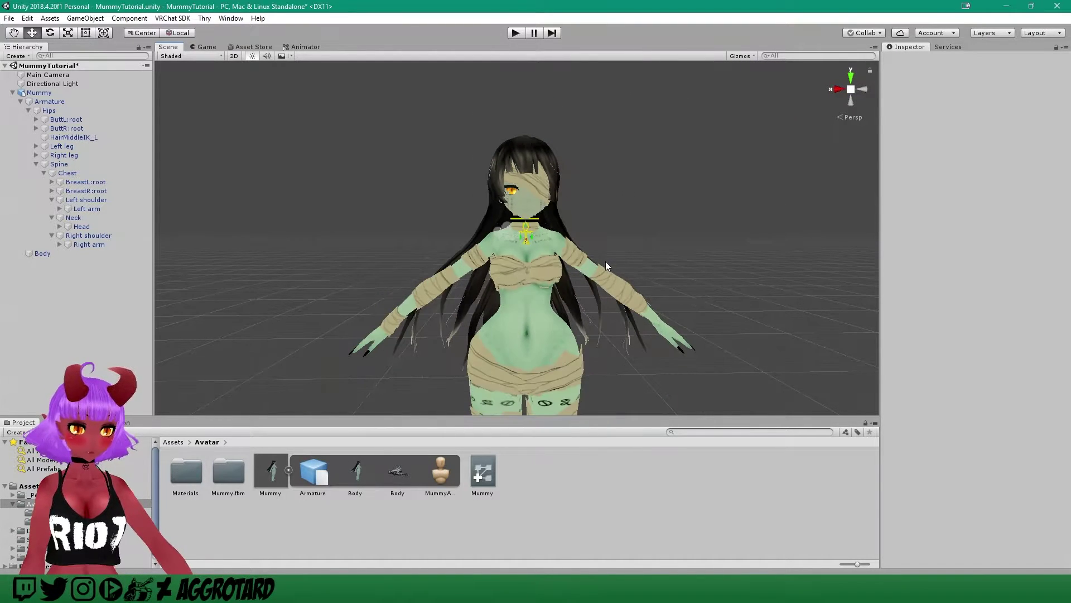
pyautogui.moveTo(582, 287); pyautogui.dragTo(576, 260, button='middle')
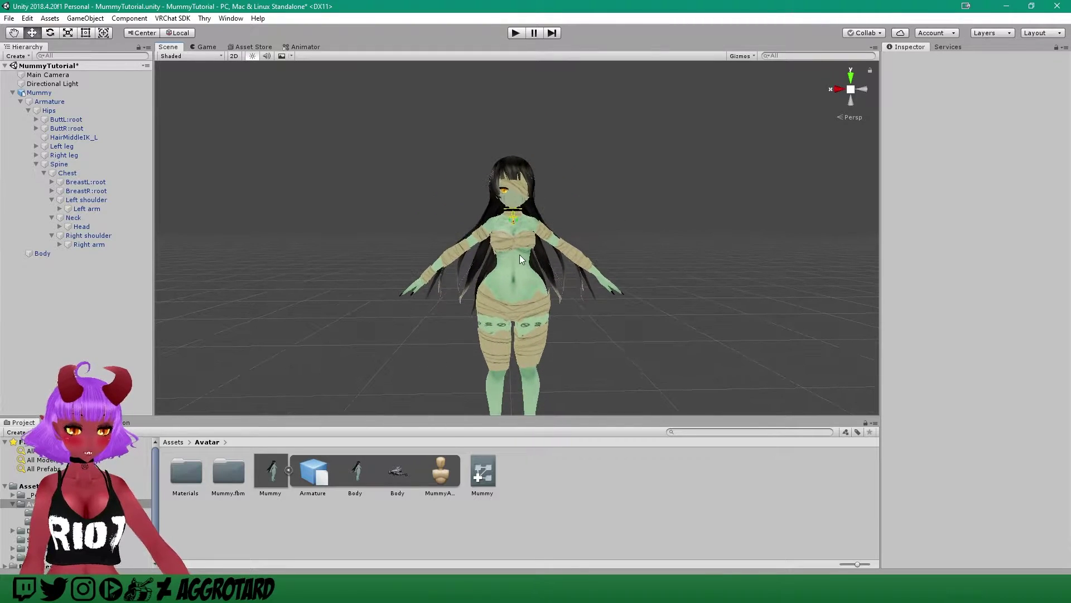
pyautogui.scroll(2, 519, 254)
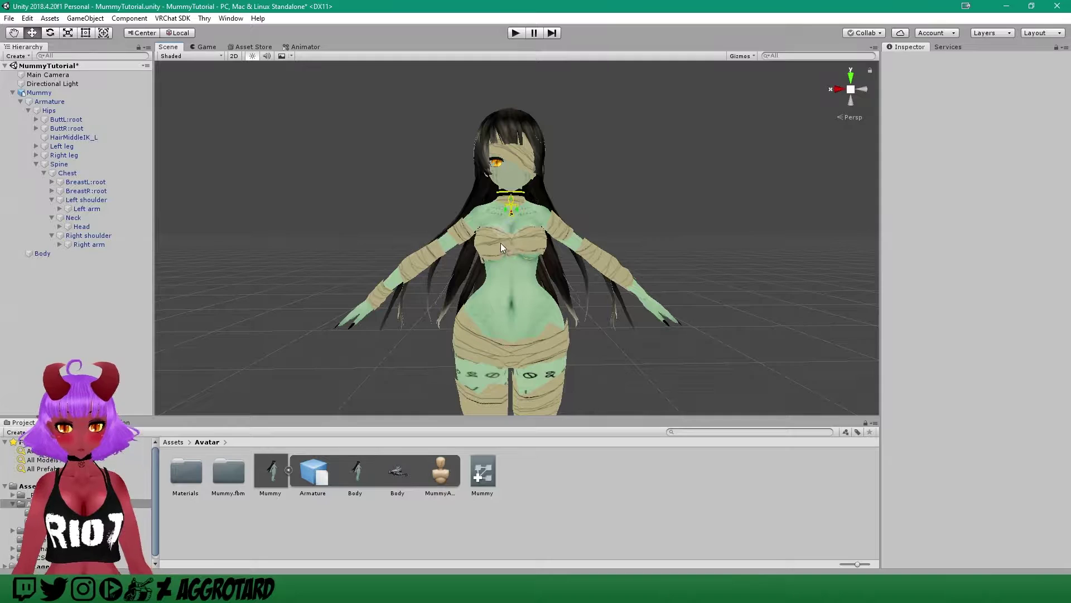
pyautogui.scroll(2, 551, 166)
pyautogui.moveTo(568, 161)
pyautogui.mouseDown(button='middle')
pyautogui.moveTo(562, 172)
pyautogui.moveTo(570, 166)
pyautogui.mouseUp(button='middle')
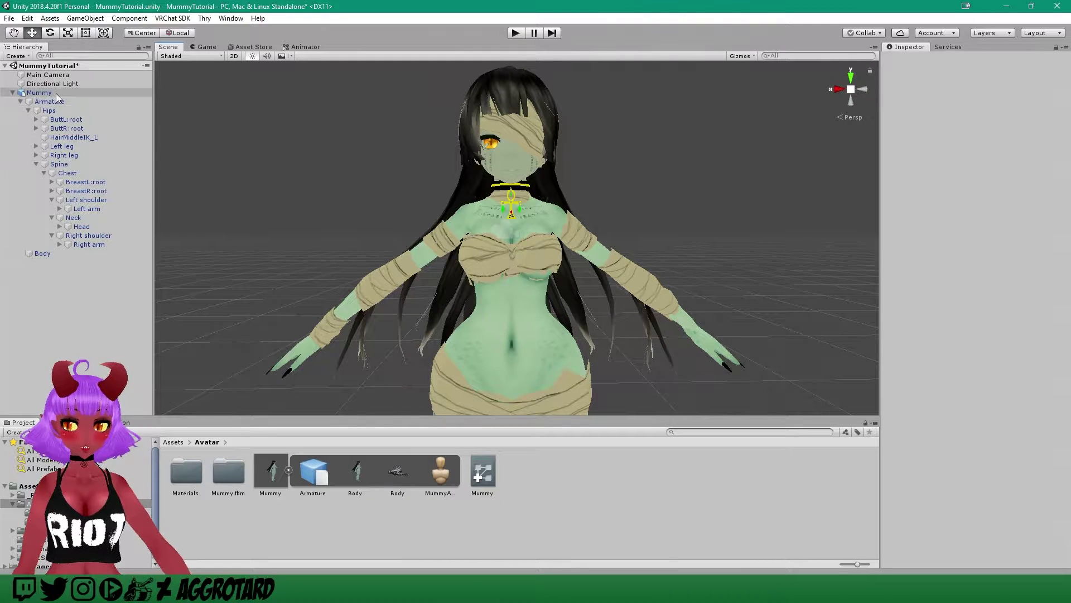
# Collapse the Mummy object's VRC_Avatar Descriptor and add a Dynamic Bone component to the object.
pyautogui.click(38, 93)
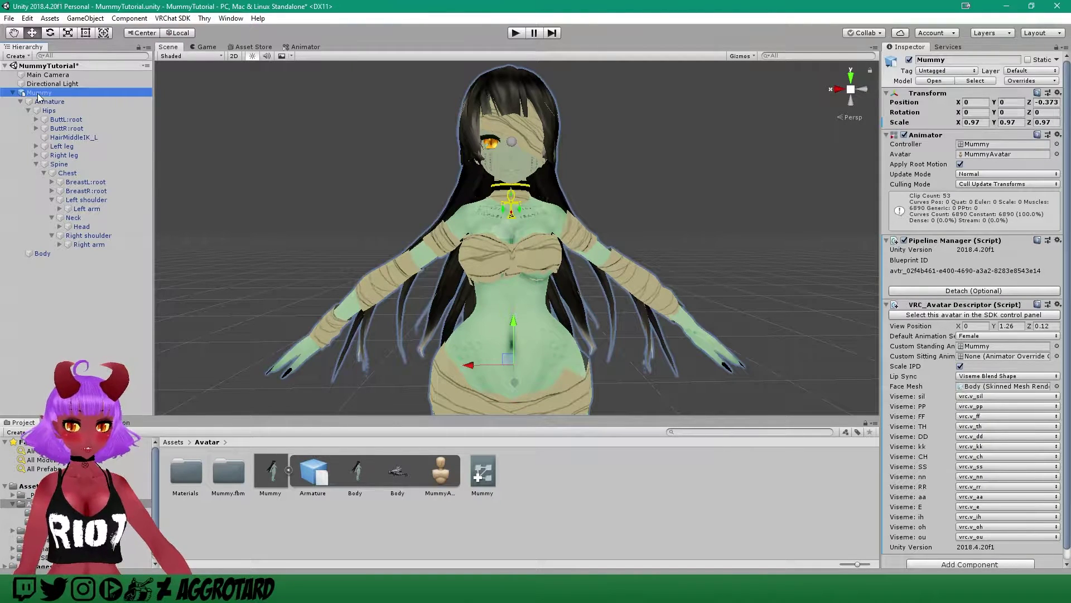
pyautogui.scroll(-1, 920, 246)
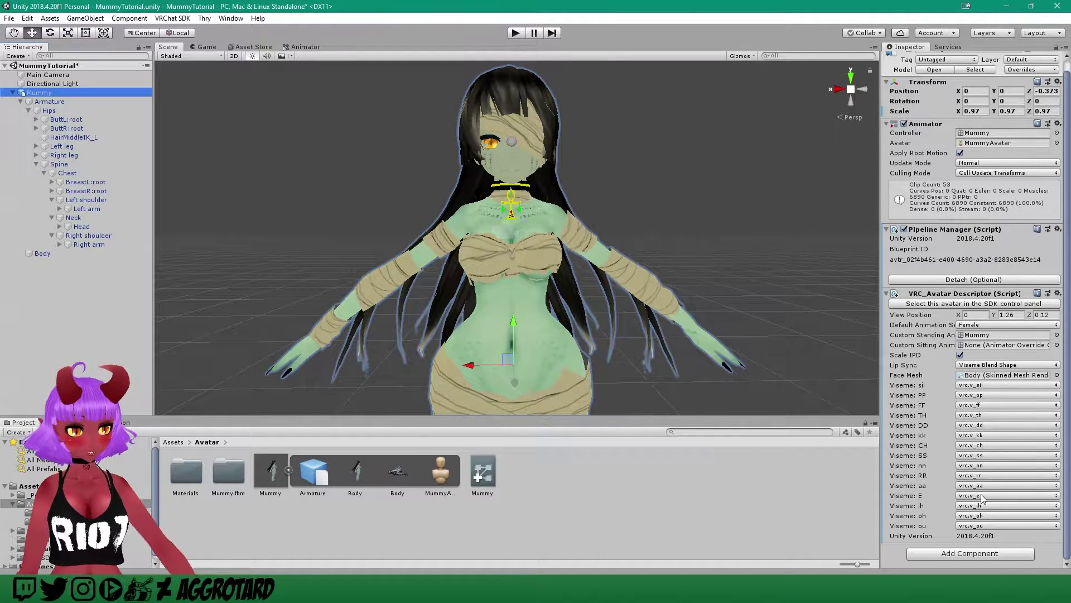
pyautogui.click(888, 296)
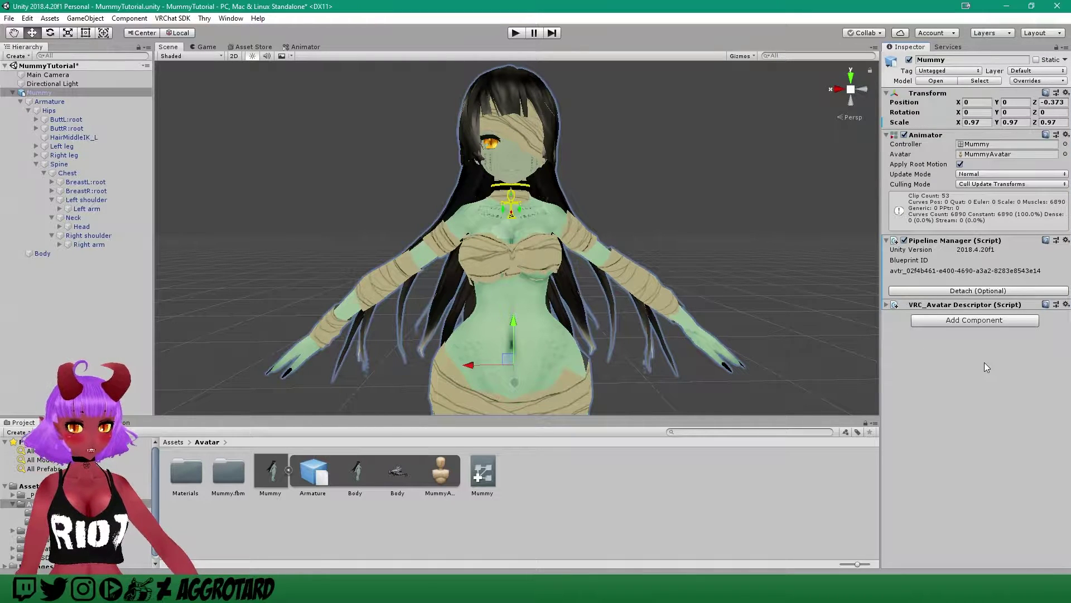
pyautogui.click(970, 322)
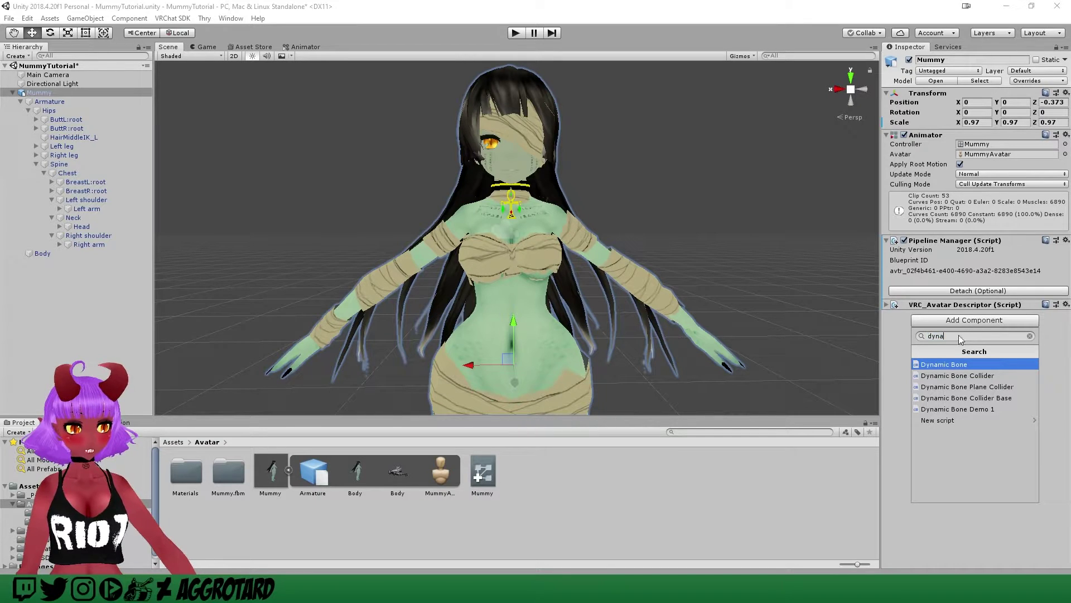
pyautogui.press('BackSpace')
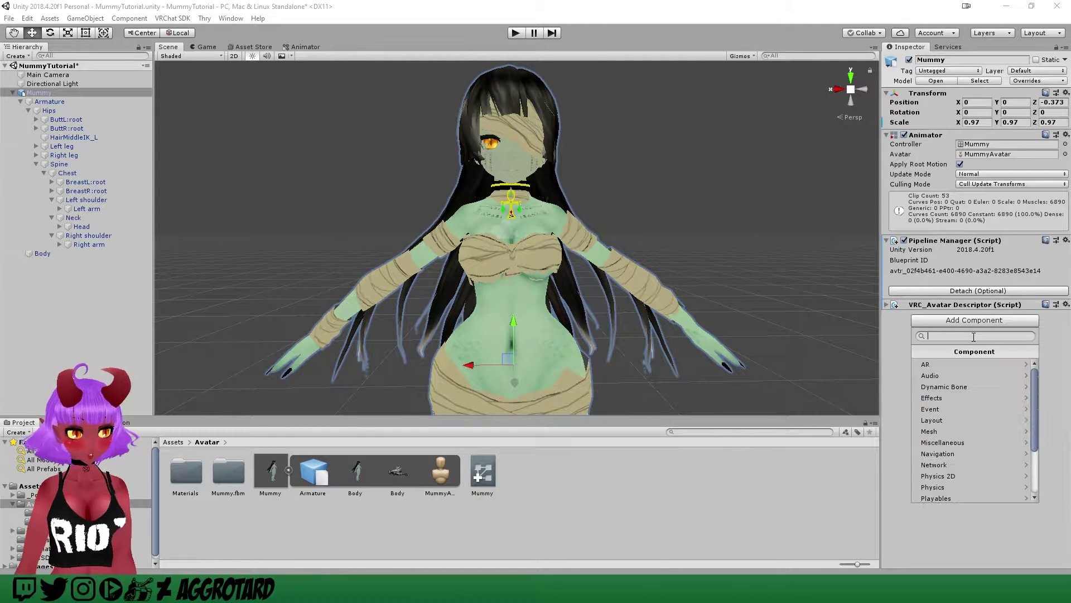
pyautogui.write('dyna')
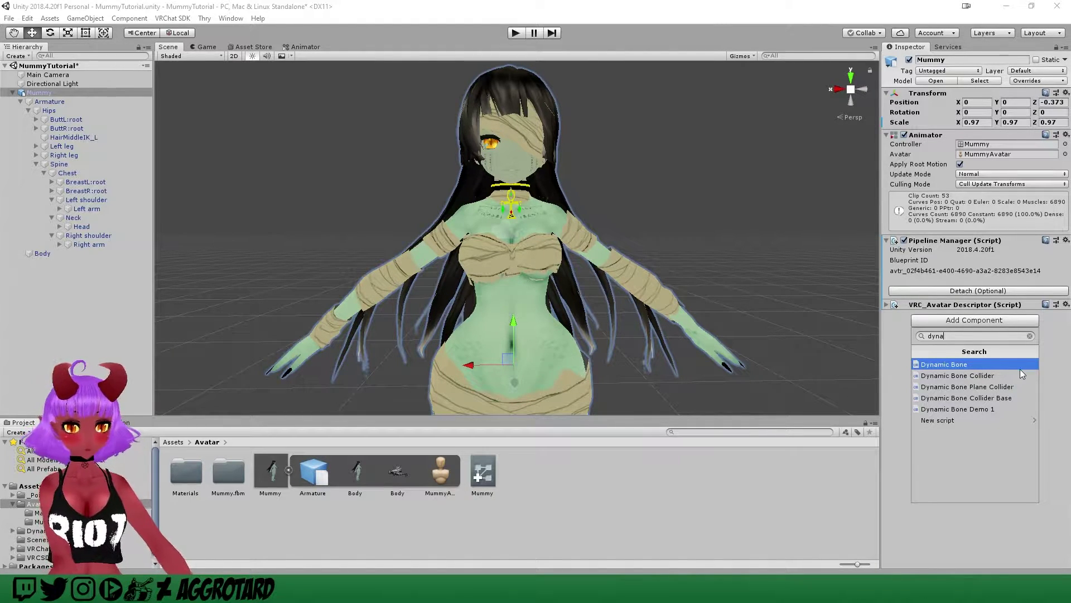
pyautogui.click(967, 364)
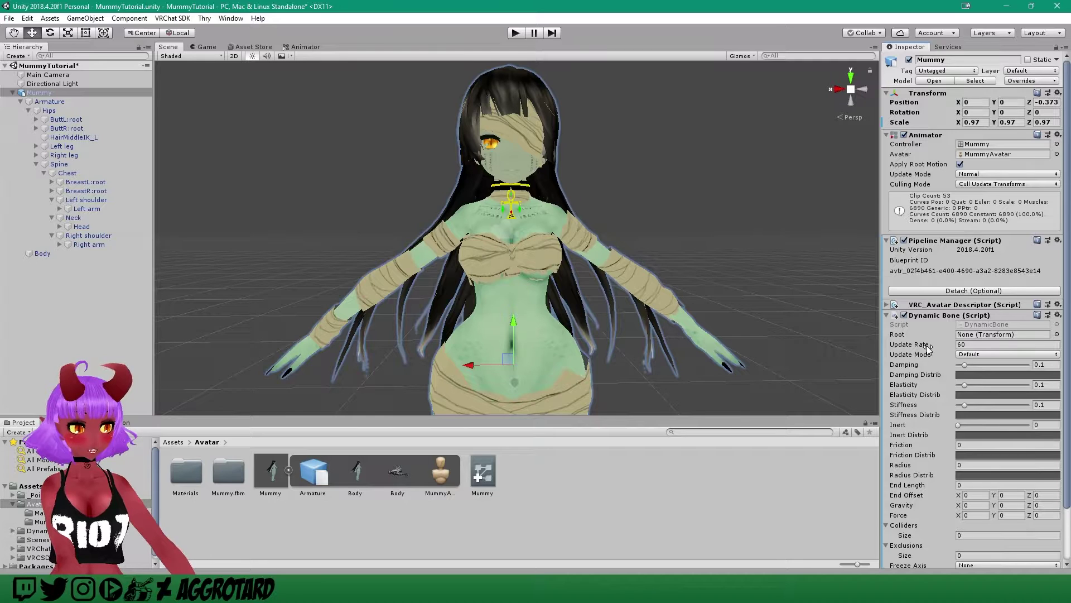
# Assign the Head bone as the Root of the Mummy's Dynamic Bone component.
pyautogui.scroll(-3, 928, 347)
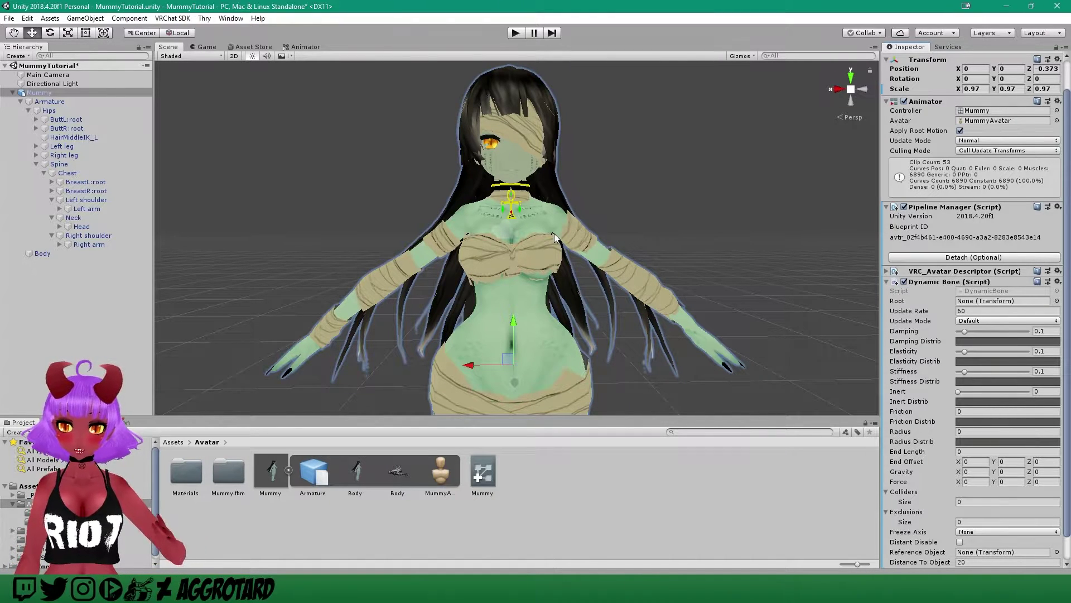
pyautogui.scroll(-2, 993, 392)
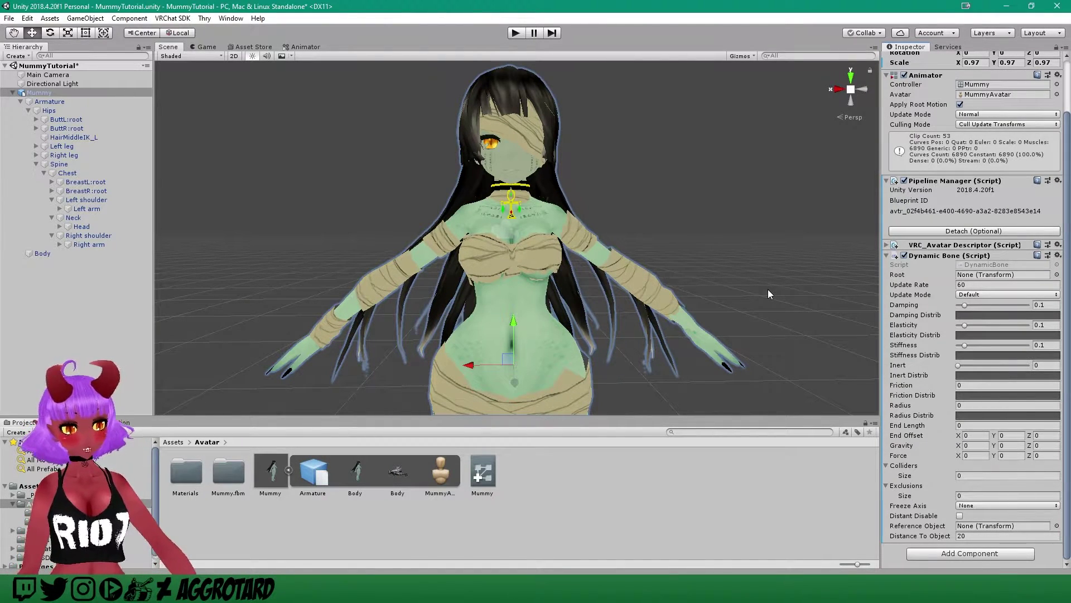
pyautogui.moveTo(513, 247); pyautogui.dragTo(533, 233, button='middle')
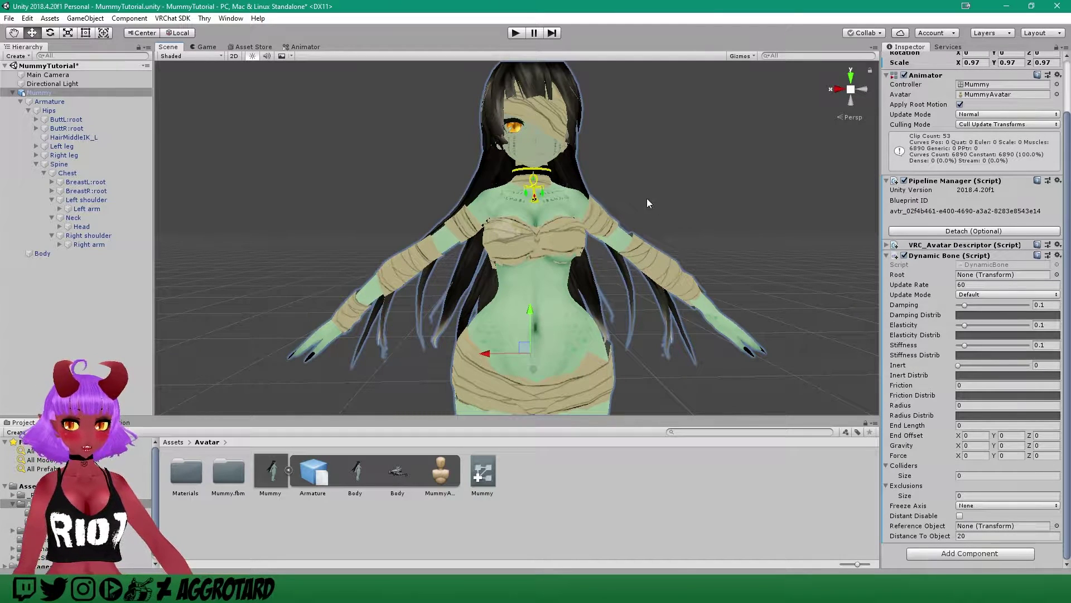
pyautogui.moveTo(614, 170); pyautogui.dragTo(604, 179, button='middle')
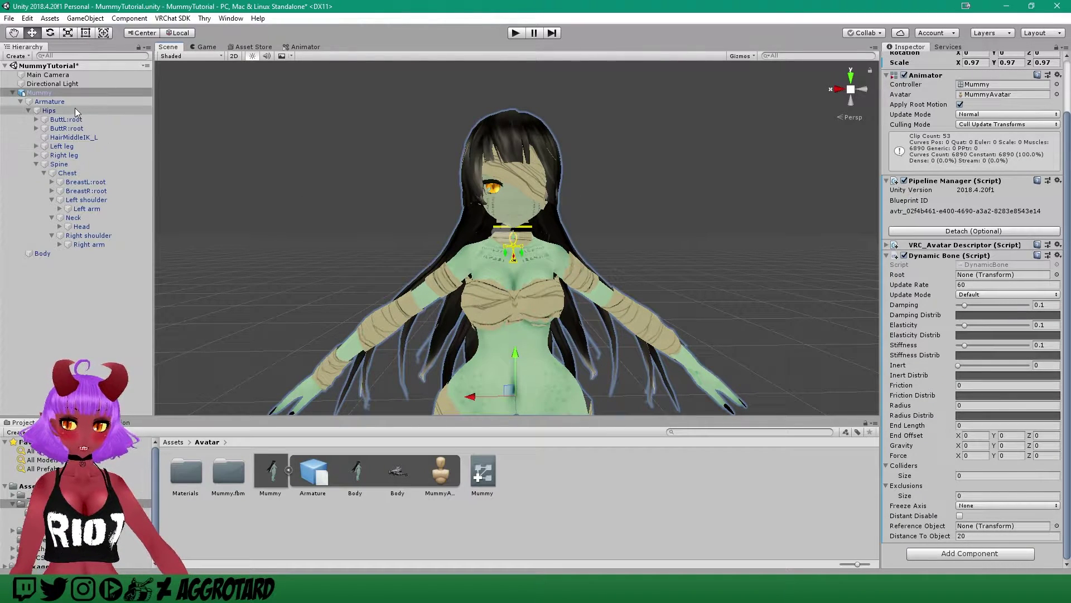
pyautogui.moveTo(72, 173); pyautogui.dragTo(975, 280)
pyautogui.moveTo(586, 228); pyautogui.dragTo(583, 214, button='middle')
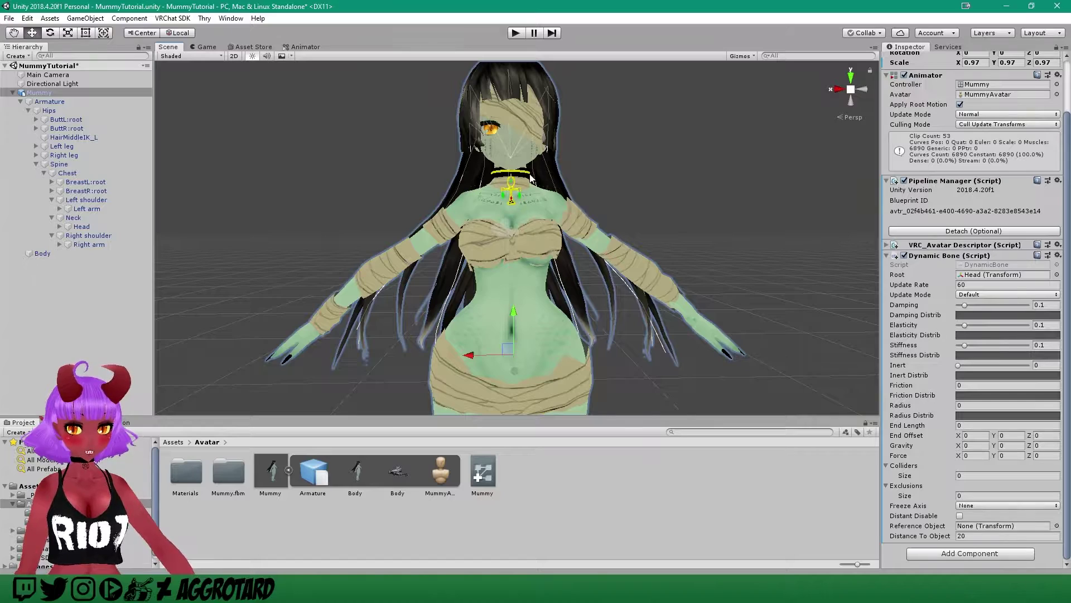
# Expand the Head bone in the armature to list its child bones.
pyautogui.moveTo(607, 108); pyautogui.dragTo(607, 117, button='middle')
pyautogui.moveTo(608, 120); pyautogui.dragTo(667, 146, button='right')
pyautogui.moveTo(547, 147); pyautogui.dragTo(503, 103, button='middle')
pyautogui.moveTo(526, 179)
pyautogui.mouseDown(button='middle')
pyautogui.moveTo(519, 158)
pyautogui.moveTo(521, 184)
pyautogui.mouseUp(button='middle')
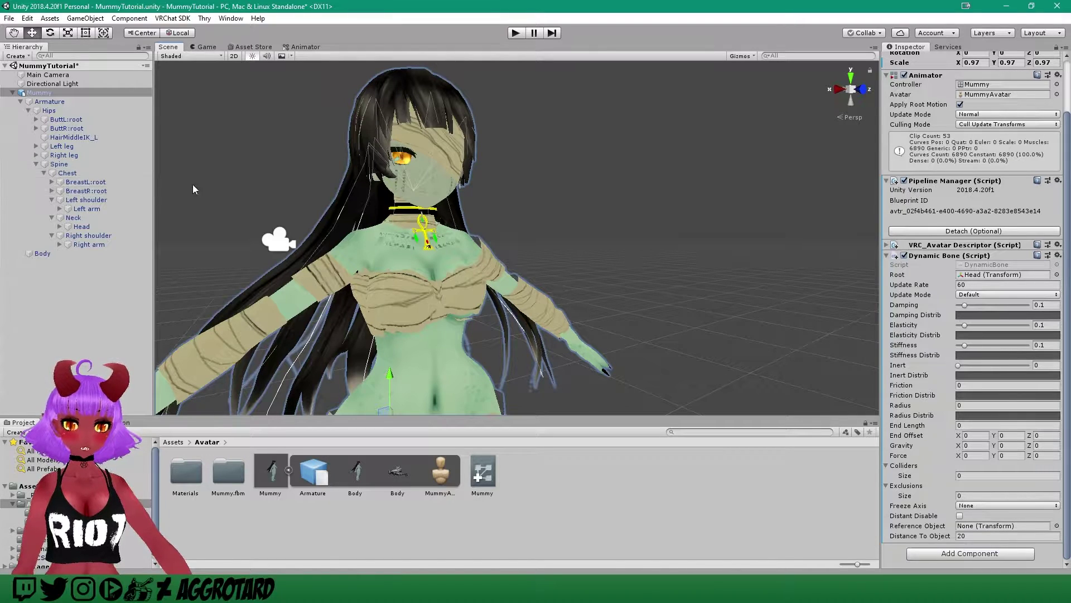
pyautogui.click(75, 226)
pyautogui.click(60, 227)
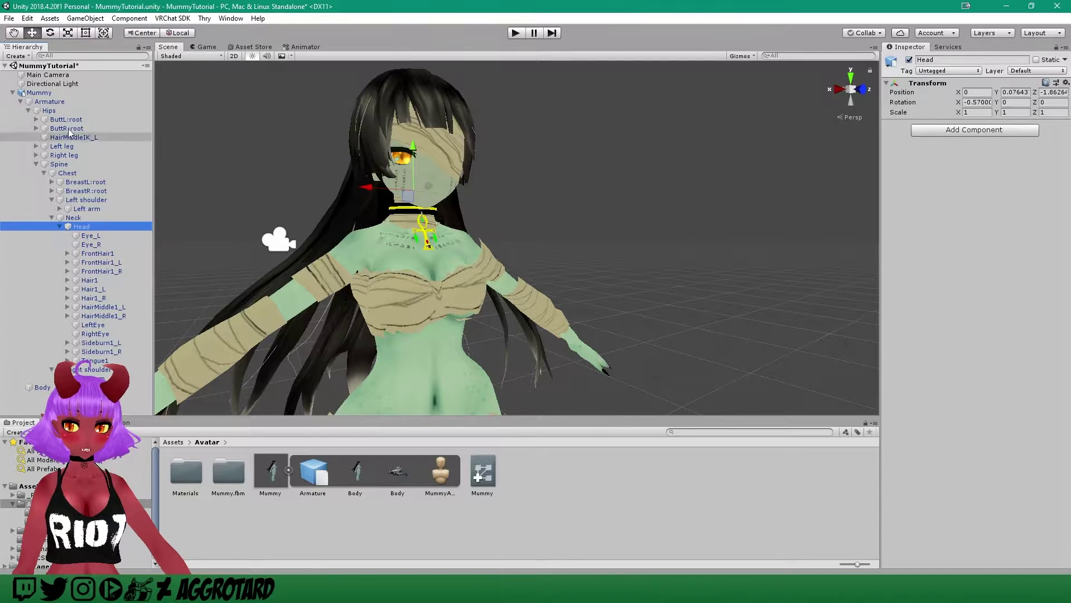
# Set the Exclusions size of the Mummy's Dynamic Bone component to 10.
pyautogui.click(54, 94)
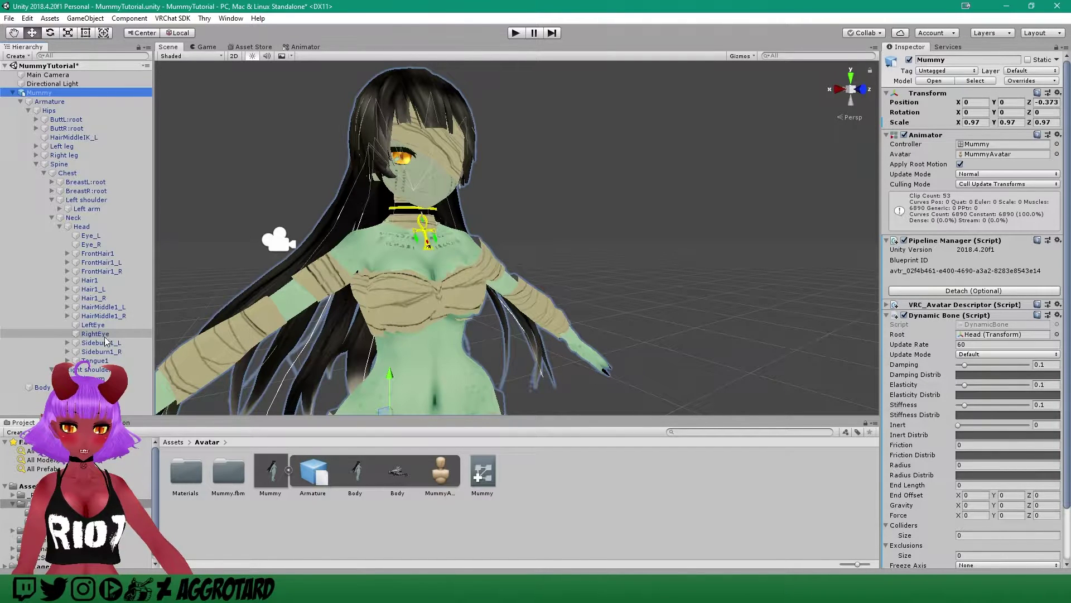
pyautogui.scroll(-3, 1020, 443)
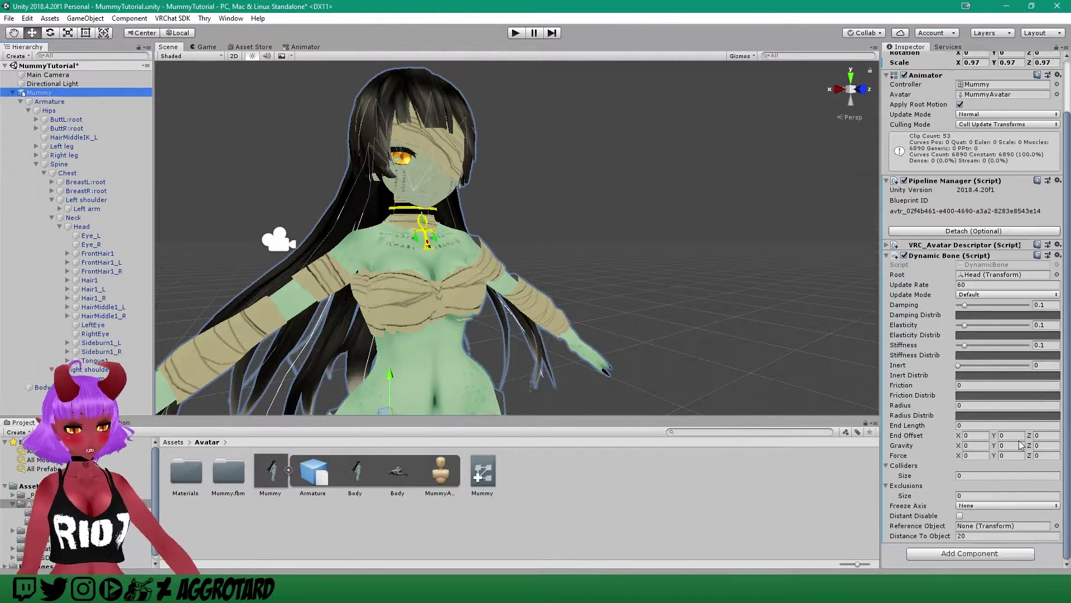
pyautogui.click(966, 496)
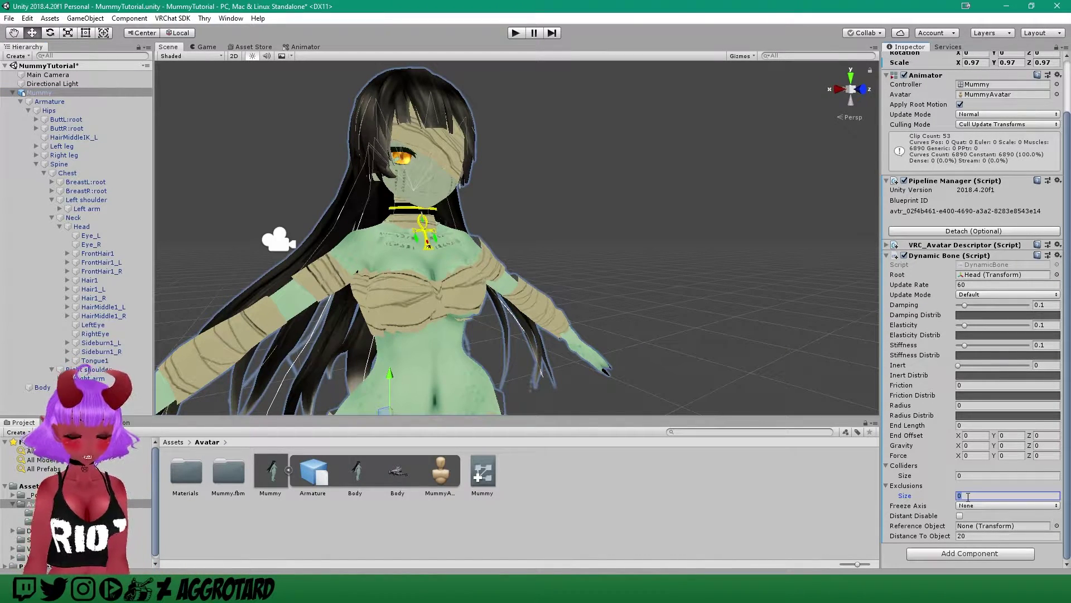
pyautogui.write('10')
pyautogui.press('Return')
pyautogui.scroll(-5, 986, 486)
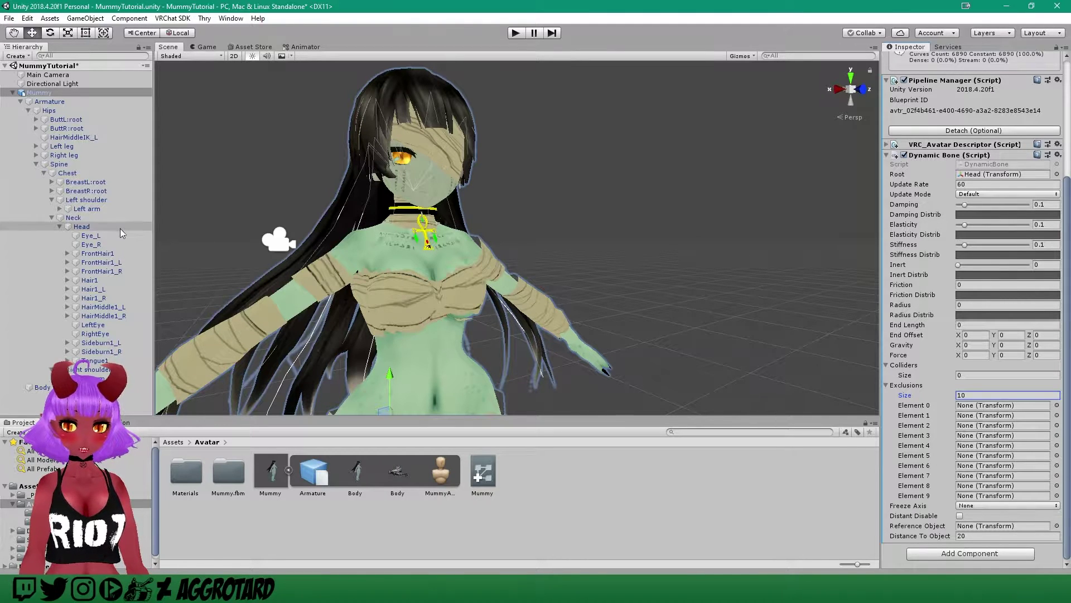
# Fill the exclusion elements in order with Eye_L, Eye_R, FrontHair1, FrontHair1_L, FrontHair1_R, LeftEye, RightEye, Sideburn1_L, Sideburn1_R and Tongue1.
pyautogui.moveTo(92, 244); pyautogui.dragTo(987, 410)
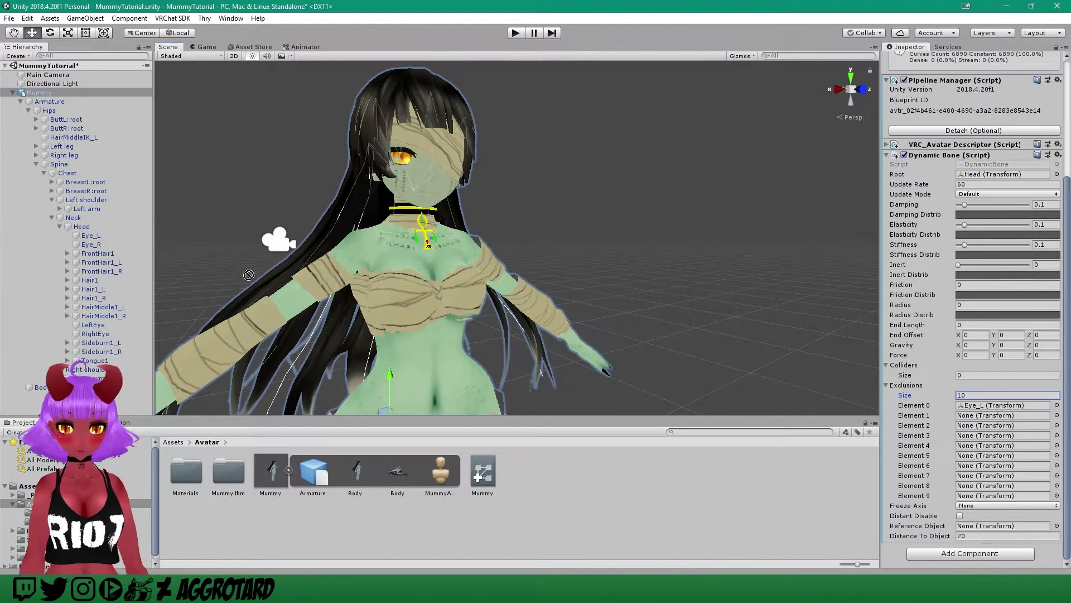
pyautogui.moveTo(98, 253); pyautogui.dragTo(988, 425)
pyautogui.moveTo(100, 262); pyautogui.dragTo(987, 455)
pyautogui.moveTo(95, 334); pyautogui.dragTo(988, 485)
pyautogui.moveTo(918, 489); pyautogui.dragTo(965, 494)
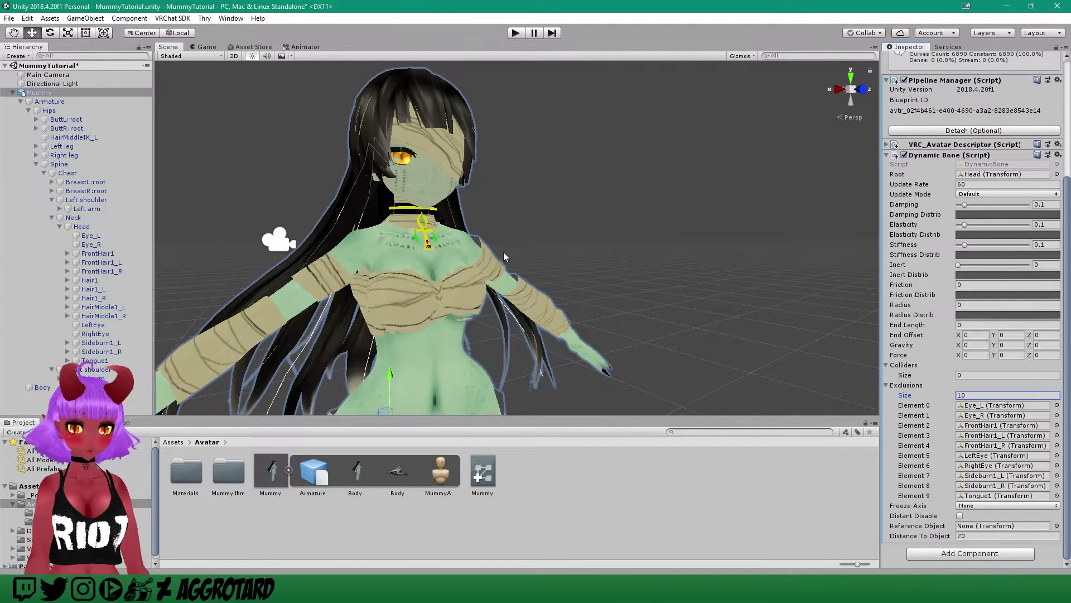
pyautogui.moveTo(415, 165); pyautogui.dragTo(440, 165, button='middle')
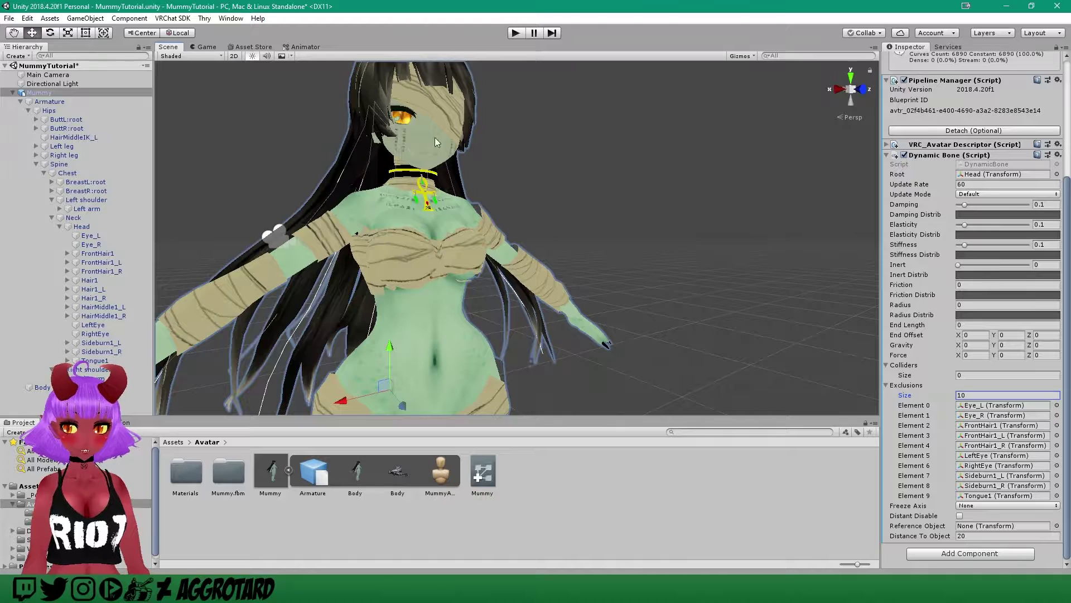
pyautogui.moveTo(588, 244)
pyautogui.mouseDown(button='middle')
pyautogui.moveTo(585, 256)
pyautogui.moveTo(585, 246)
pyautogui.moveTo(602, 260)
pyautogui.mouseUp(button='middle')
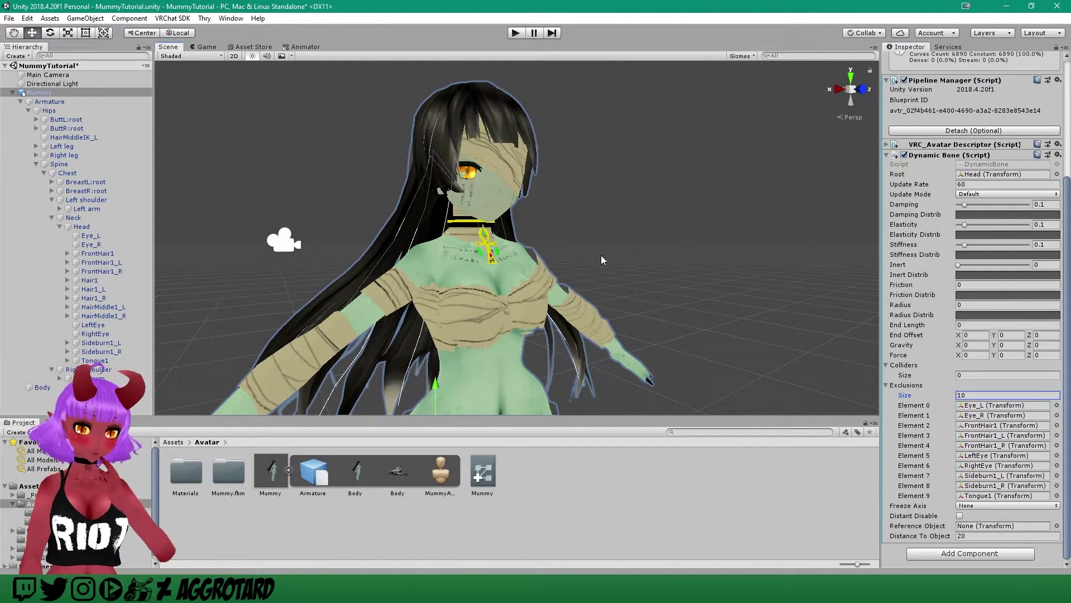
pyautogui.moveTo(499, 193); pyautogui.dragTo(587, 216, button='middle')
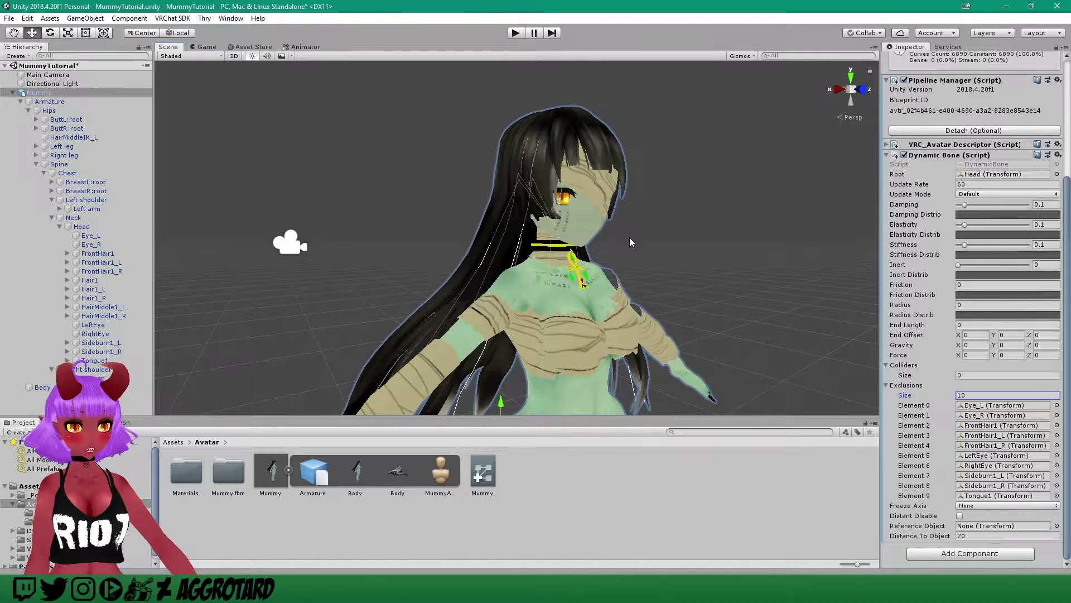
pyautogui.keyDown('alt'); pyautogui.moveTo(608, 233); pyautogui.dragTo(507, 205); pyautogui.keyUp('alt')
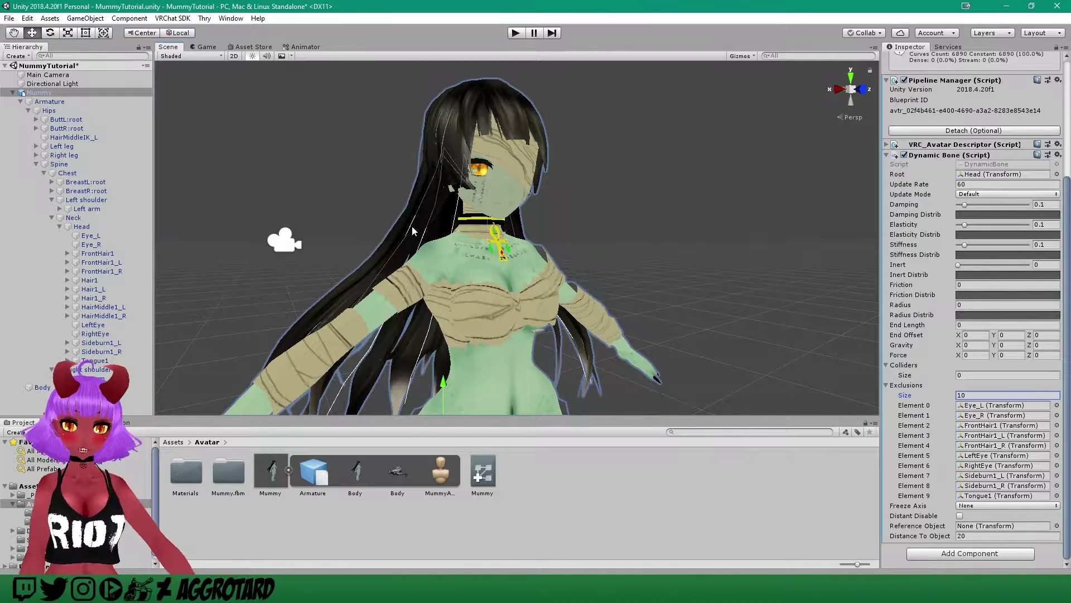
pyautogui.moveTo(578, 209); pyautogui.dragTo(596, 215, button='middle')
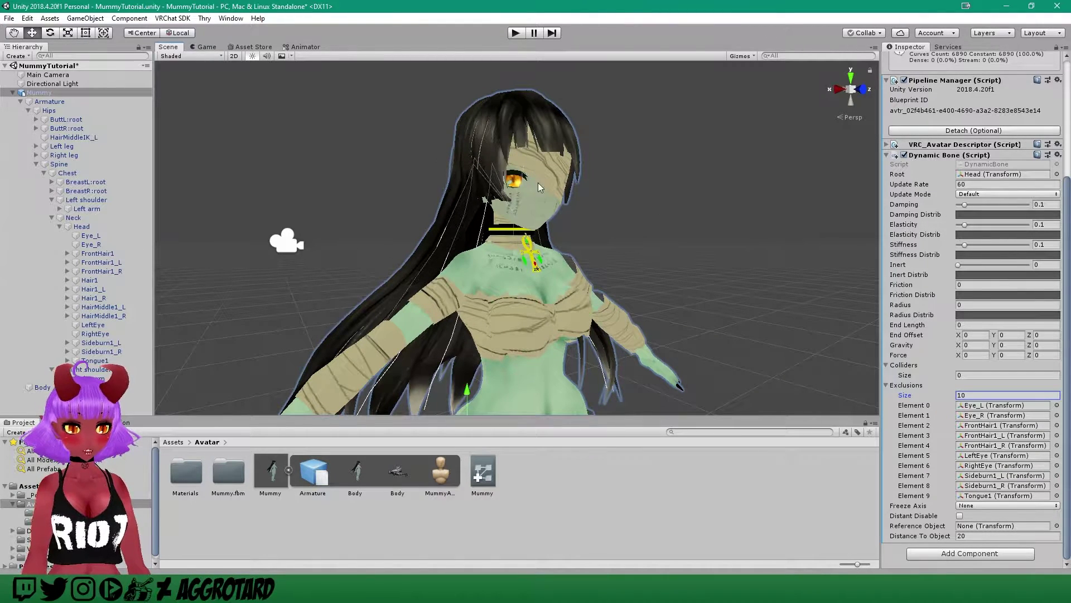
pyautogui.scroll(2, 662, 244)
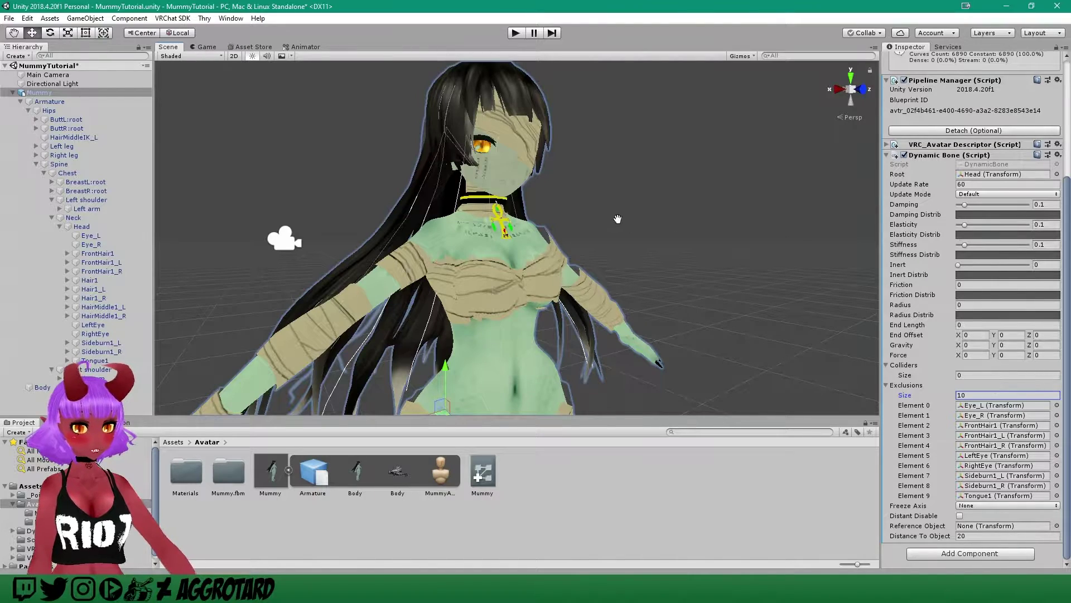
pyautogui.scroll(-3, 618, 213)
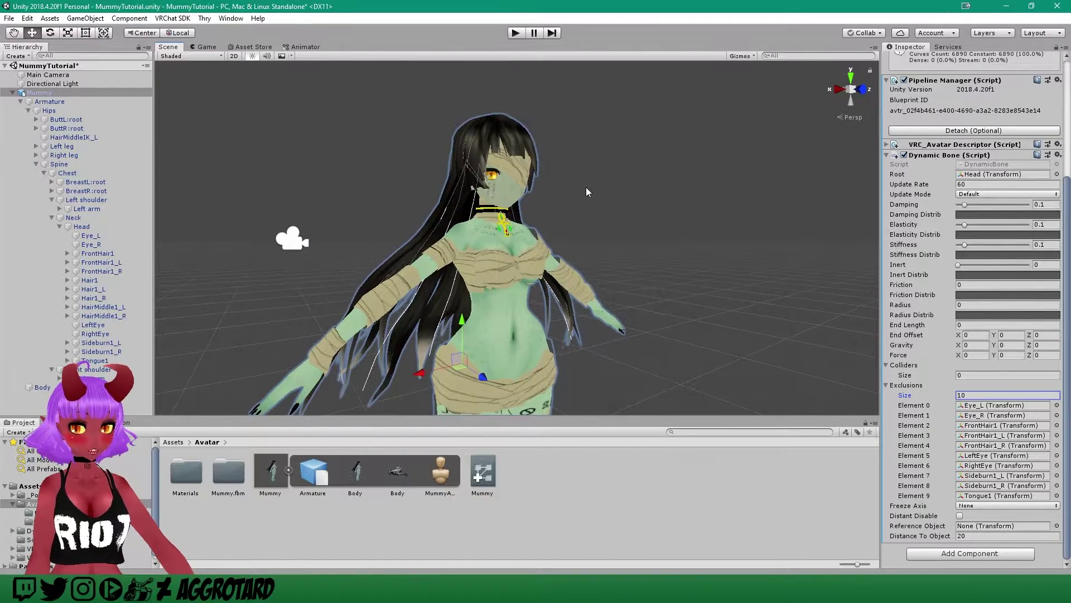
pyautogui.scroll(4, 587, 188)
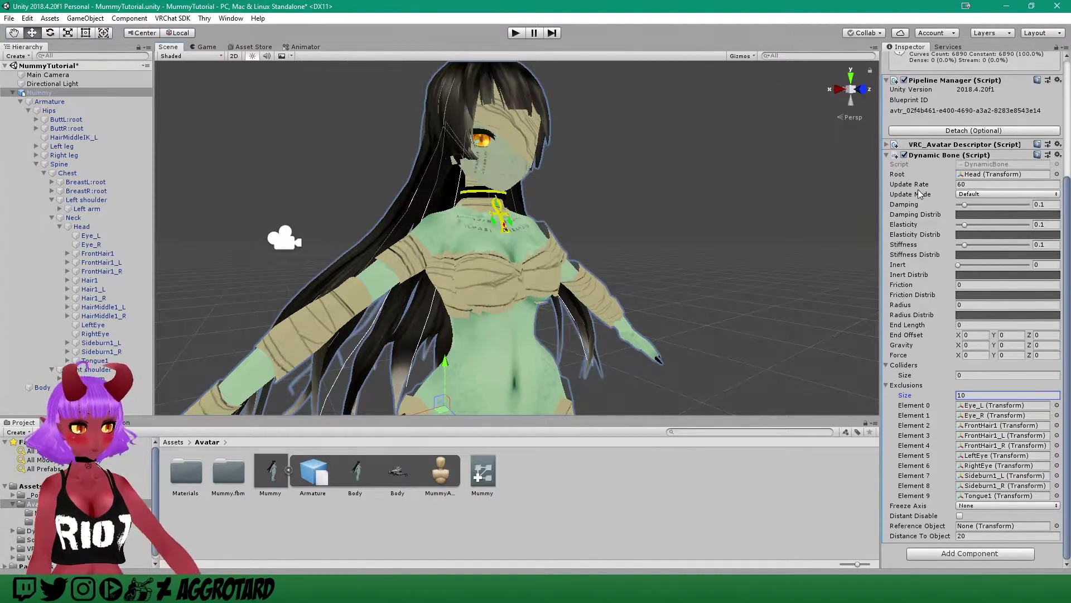
# Enter Play mode and move the Mummy avatar around in the Scene view to test its hair physics.
pyautogui.hotkey('ctrl', 'p')
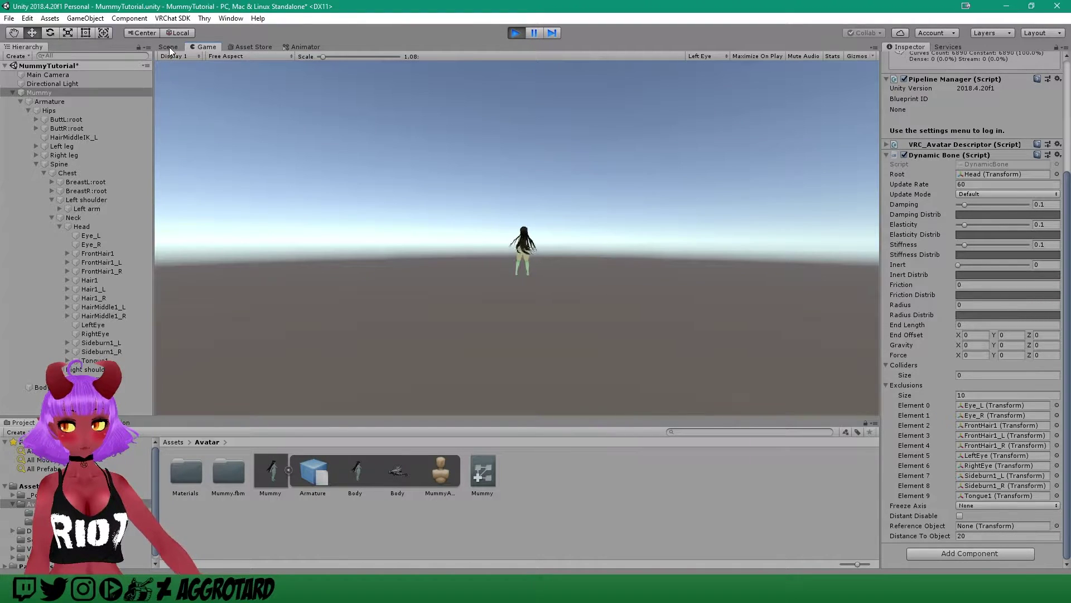
pyautogui.click(169, 47)
pyautogui.scroll(-3, 430, 229)
pyautogui.scroll(2, 501, 227)
pyautogui.scroll(-4, 502, 235)
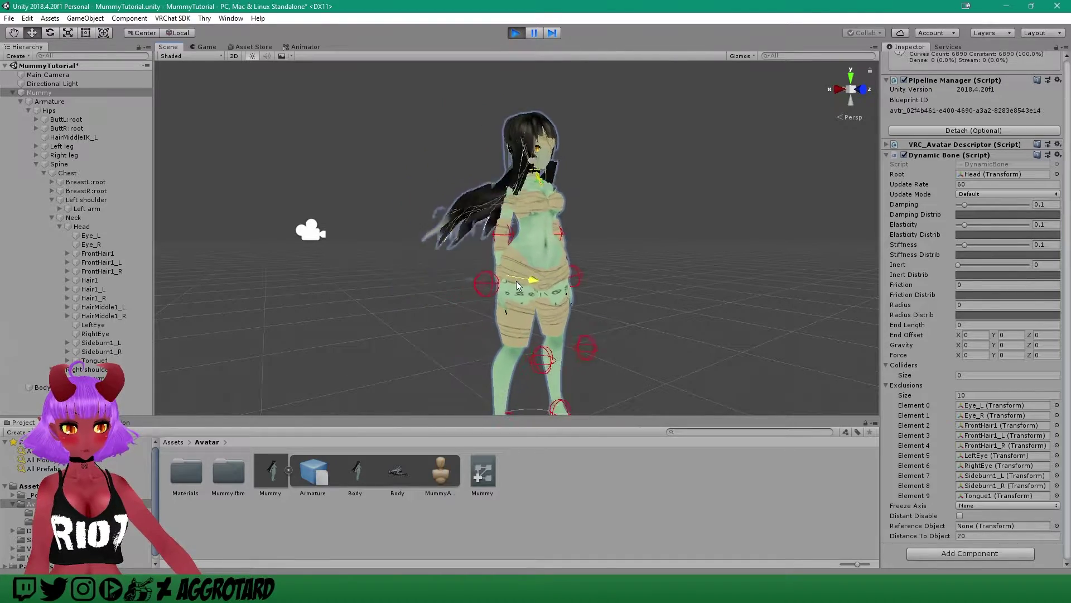
pyautogui.moveTo(474, 266)
pyautogui.mouseDown()
pyautogui.moveTo(517, 281)
pyautogui.moveTo(491, 274)
pyautogui.mouseUp()
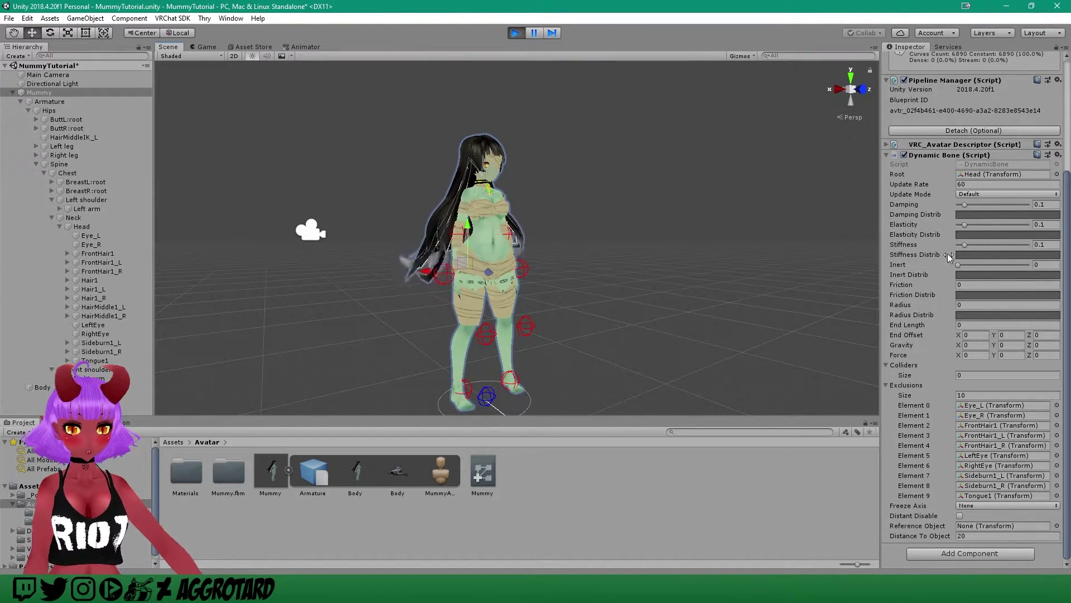
pyautogui.scroll(4, 537, 156)
pyautogui.moveTo(593, 153); pyautogui.dragTo(663, 177, button='right')
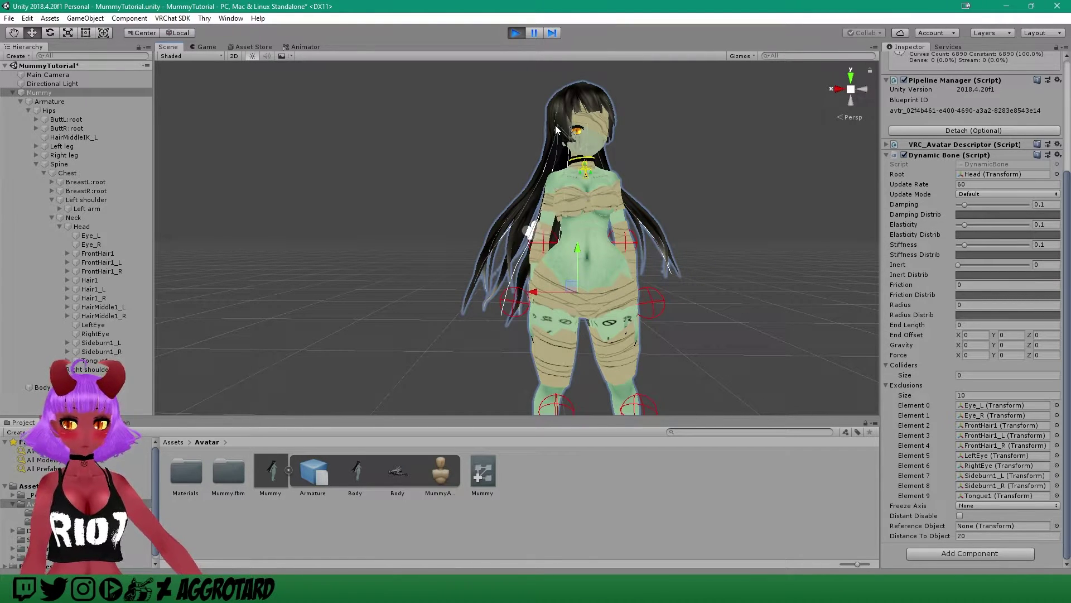
pyautogui.rightClick(939, 154)
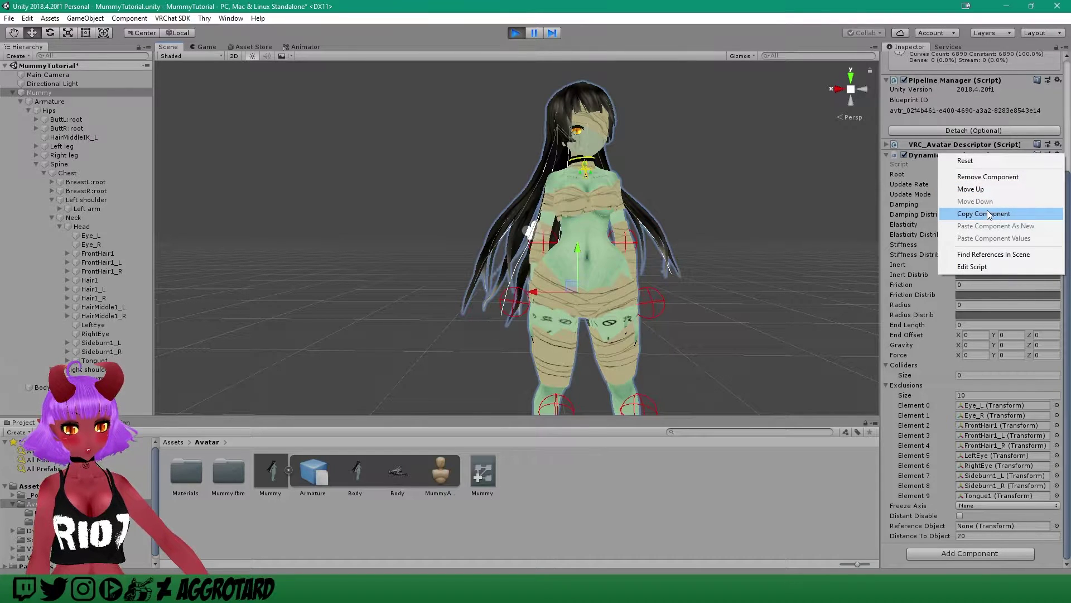
pyautogui.click(782, 169)
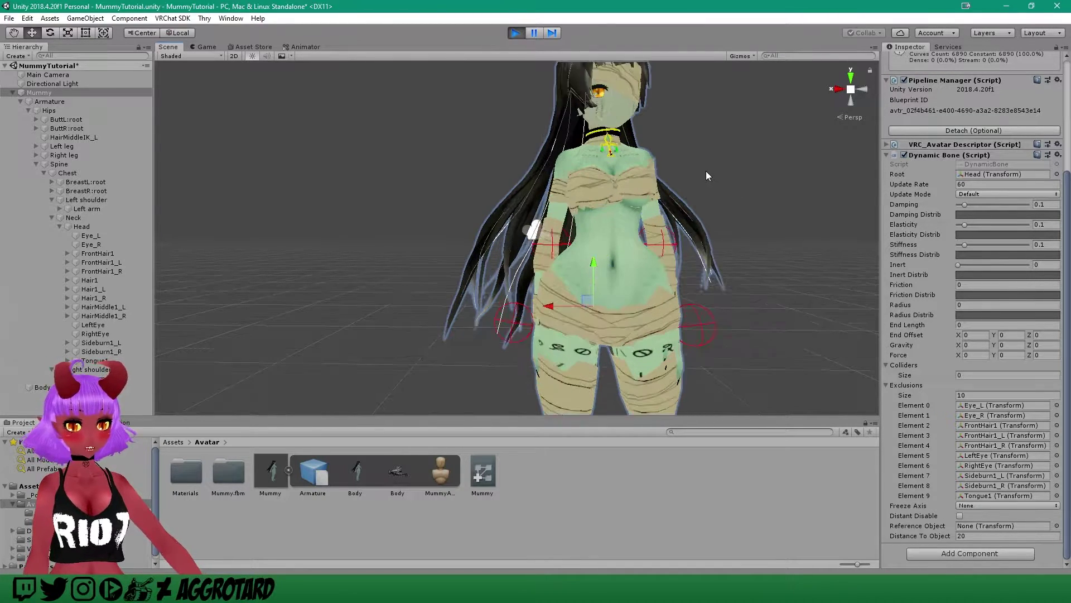
pyautogui.scroll(3, 697, 159)
pyautogui.scroll(3, 533, 156)
pyautogui.scroll(-3, 552, 156)
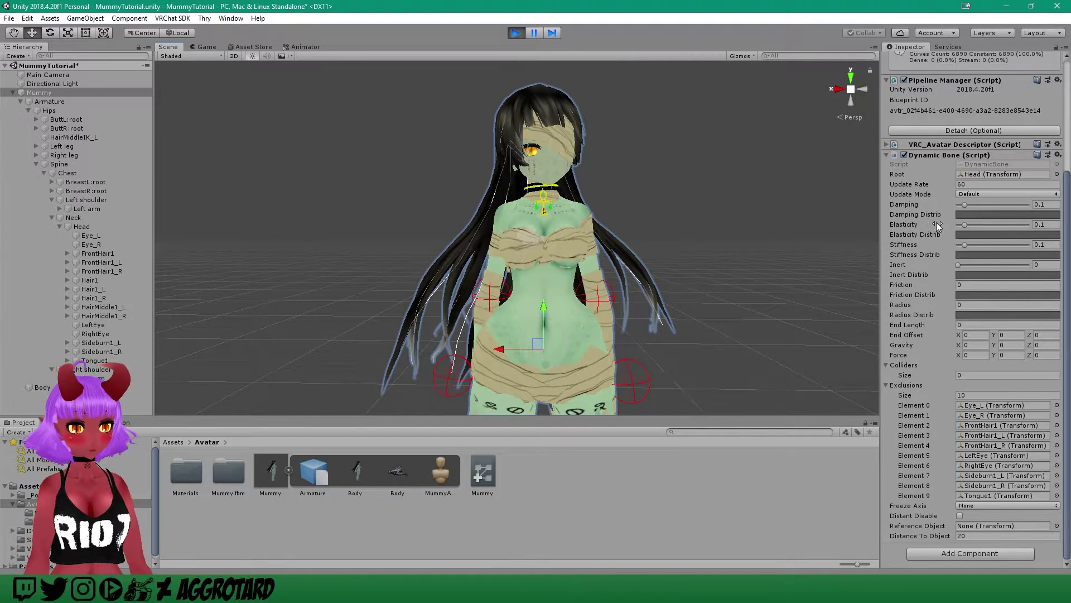
# Set the Dynamic Bone Update Rate to 40 and move the avatar sideways to test the hair motion.
pyautogui.click(962, 185)
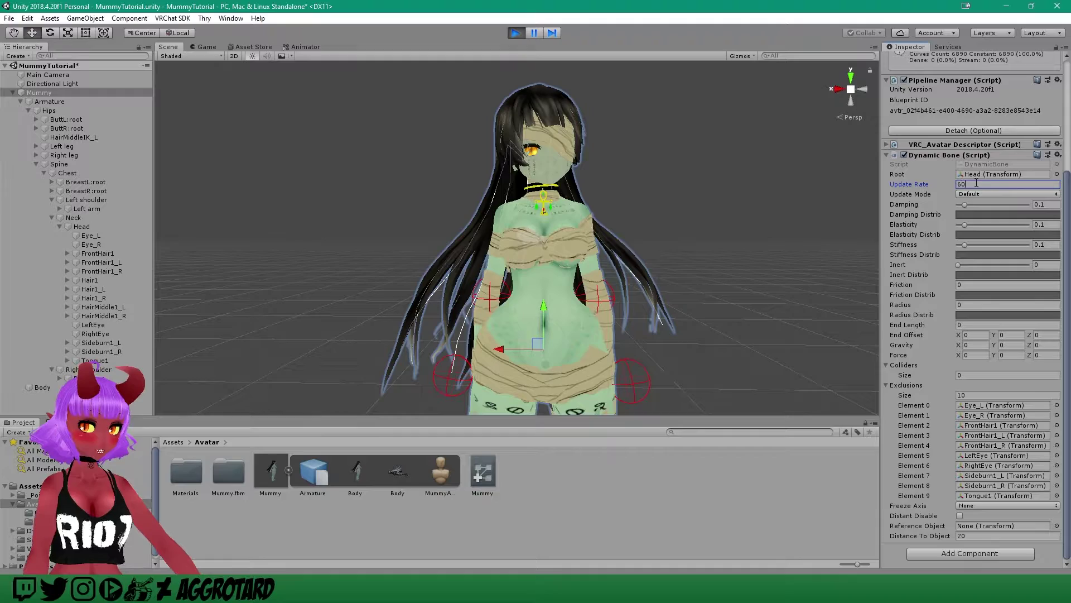
pyautogui.moveTo(498, 330); pyautogui.dragTo(463, 324)
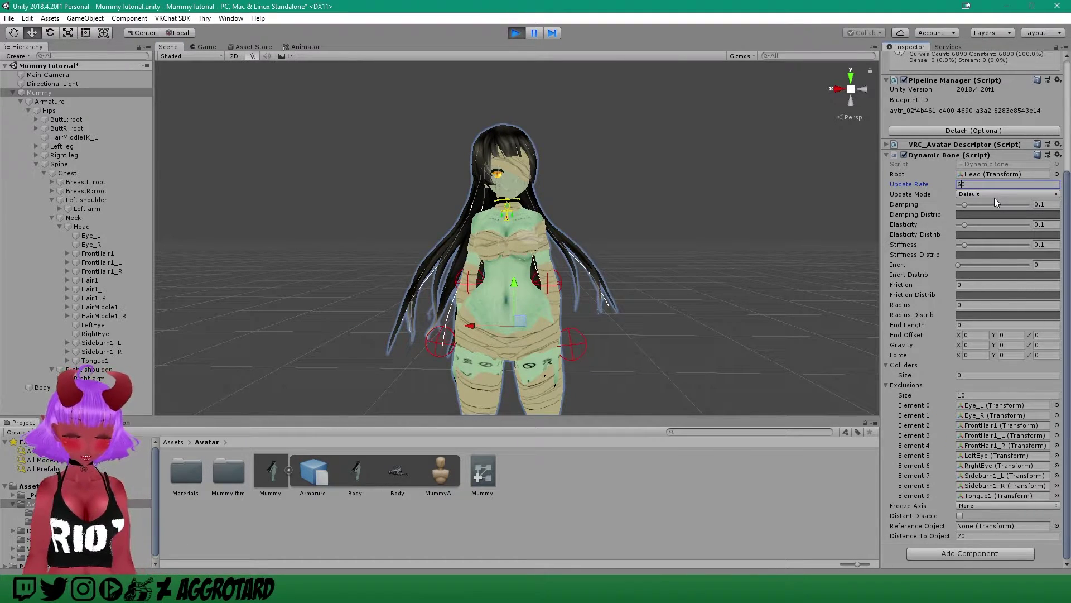
pyautogui.press('BackSpace')
pyautogui.write('4')
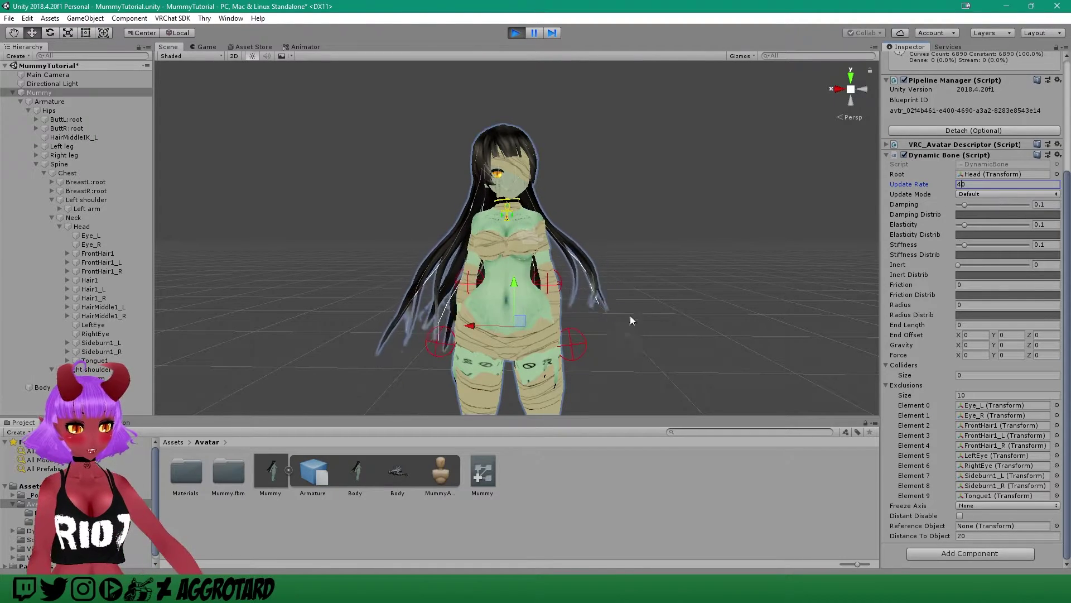
pyautogui.moveTo(474, 327)
pyautogui.mouseDown()
pyautogui.moveTo(444, 325)
pyautogui.moveTo(480, 330)
pyautogui.mouseUp()
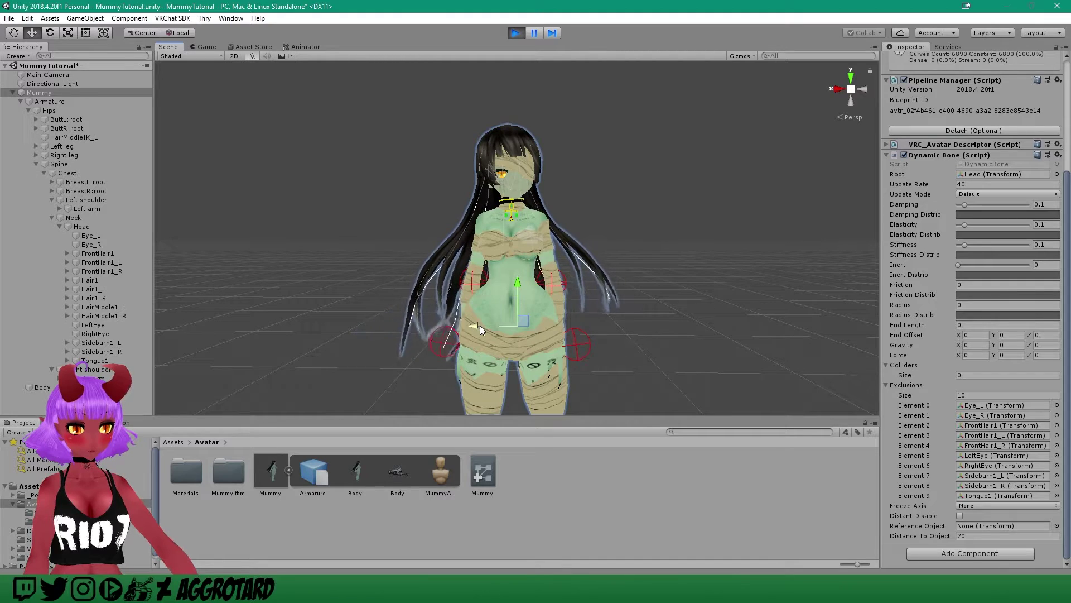
# Set the Dynamic Bone Elasticity to 0.06 and Damping to 0.5, moving the avatar after each change to test the hair.
pyautogui.moveTo(966, 226); pyautogui.dragTo(961, 225)
pyautogui.moveTo(515, 328); pyautogui.dragTo(492, 343)
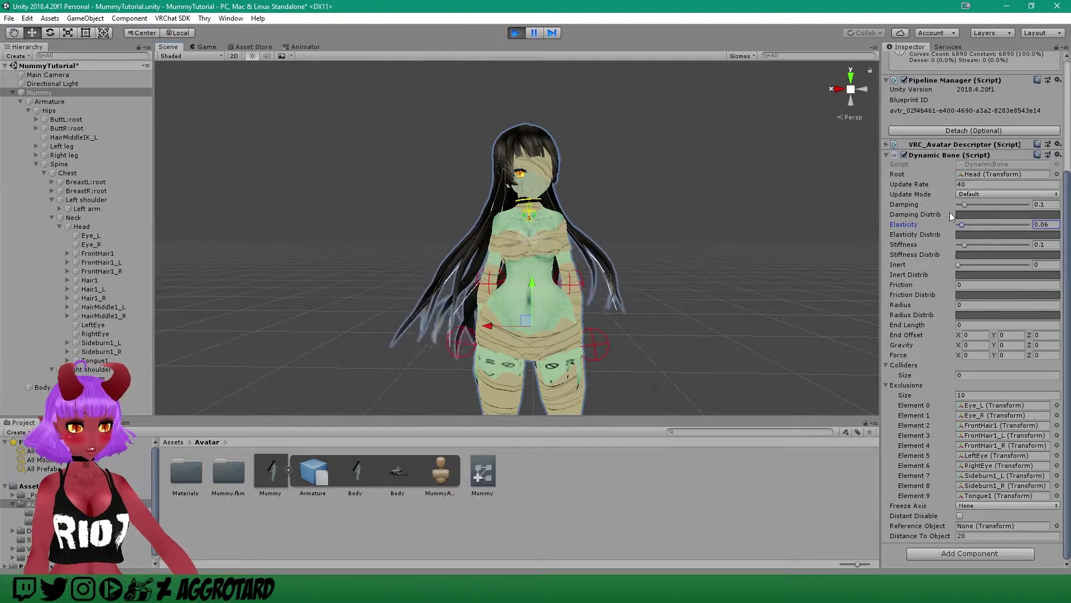
pyautogui.moveTo(965, 204); pyautogui.dragTo(993, 205)
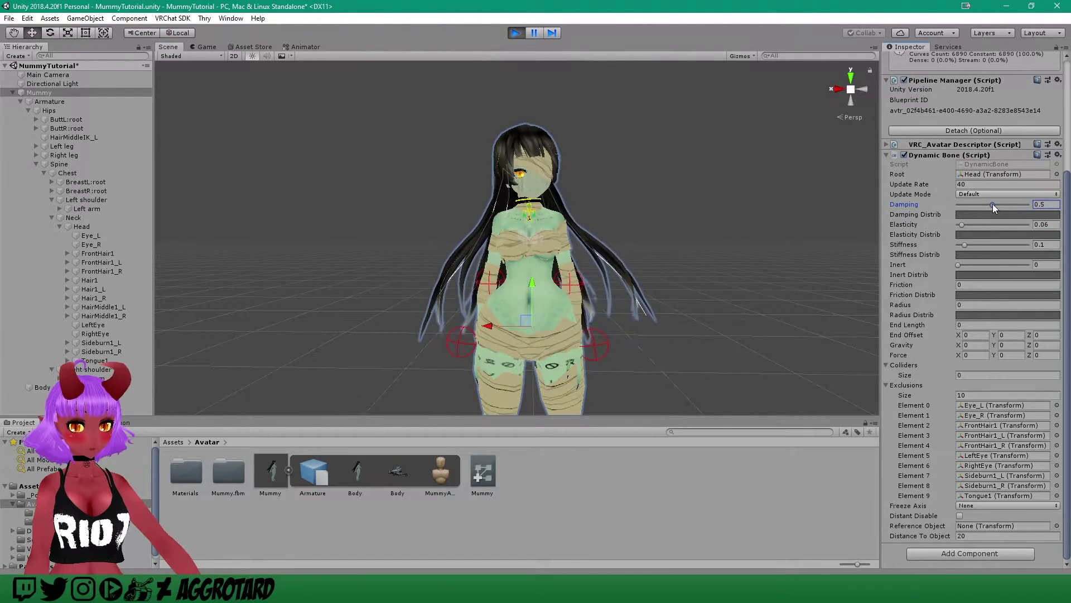
pyautogui.moveTo(503, 330)
pyautogui.mouseDown()
pyautogui.moveTo(437, 329)
pyautogui.moveTo(581, 344)
pyautogui.moveTo(357, 343)
pyautogui.moveTo(569, 363)
pyautogui.moveTo(386, 364)
pyautogui.moveTo(513, 333)
pyautogui.moveTo(402, 334)
pyautogui.moveTo(525, 342)
pyautogui.moveTo(498, 328)
pyautogui.mouseUp()
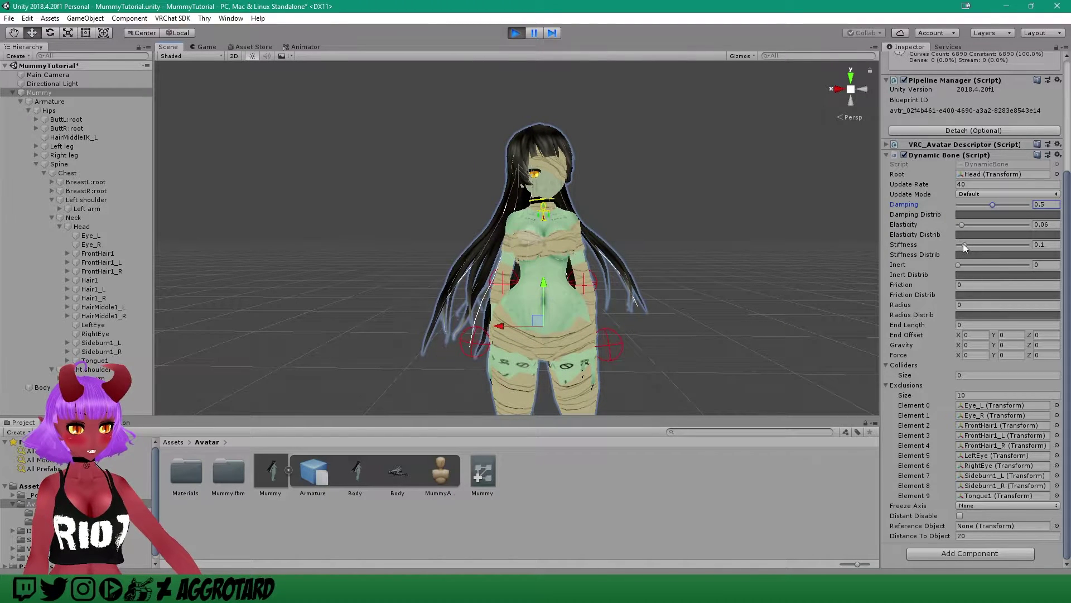
# Set the Dynamic Bone Stiffness to 0.508 and Inert to 0.368, moving the avatar after each change to test the hair.
pyautogui.moveTo(963, 246); pyautogui.dragTo(993, 243)
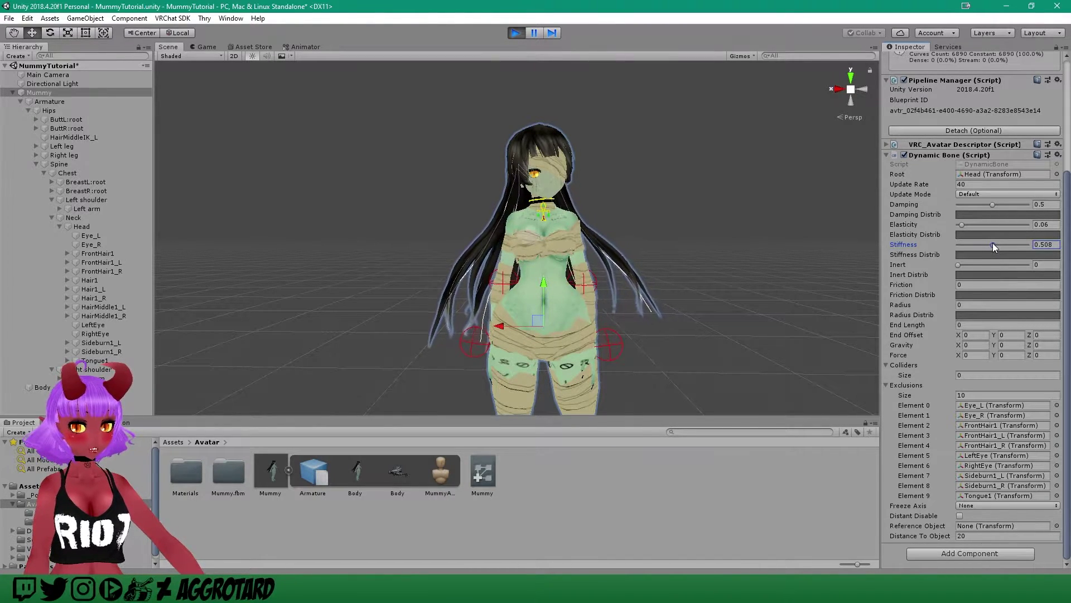
pyautogui.moveTo(501, 323); pyautogui.dragTo(481, 309)
pyautogui.moveTo(958, 265); pyautogui.dragTo(984, 265)
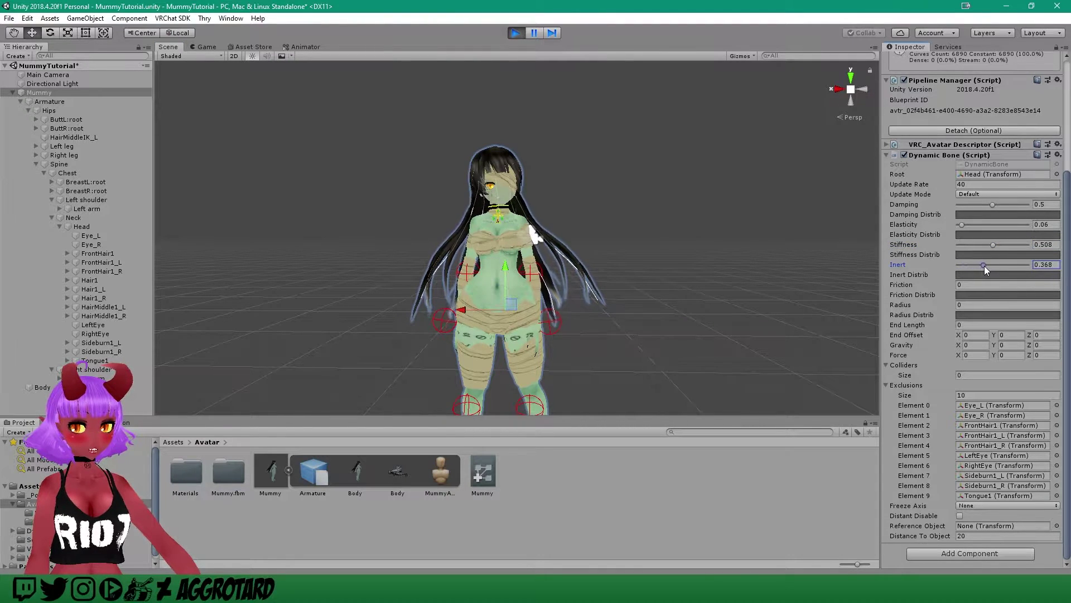
pyautogui.moveTo(478, 313)
pyautogui.mouseDown()
pyautogui.moveTo(389, 319)
pyautogui.moveTo(583, 333)
pyautogui.moveTo(347, 334)
pyautogui.moveTo(495, 342)
pyautogui.moveTo(490, 310)
pyautogui.moveTo(398, 316)
pyautogui.moveTo(481, 313)
pyautogui.mouseUp()
# Examine how the avatar's hair hangs and moves in Play mode from the front and the side.
pyautogui.scroll(5, 535, 329)
pyautogui.scroll(-5, 531, 346)
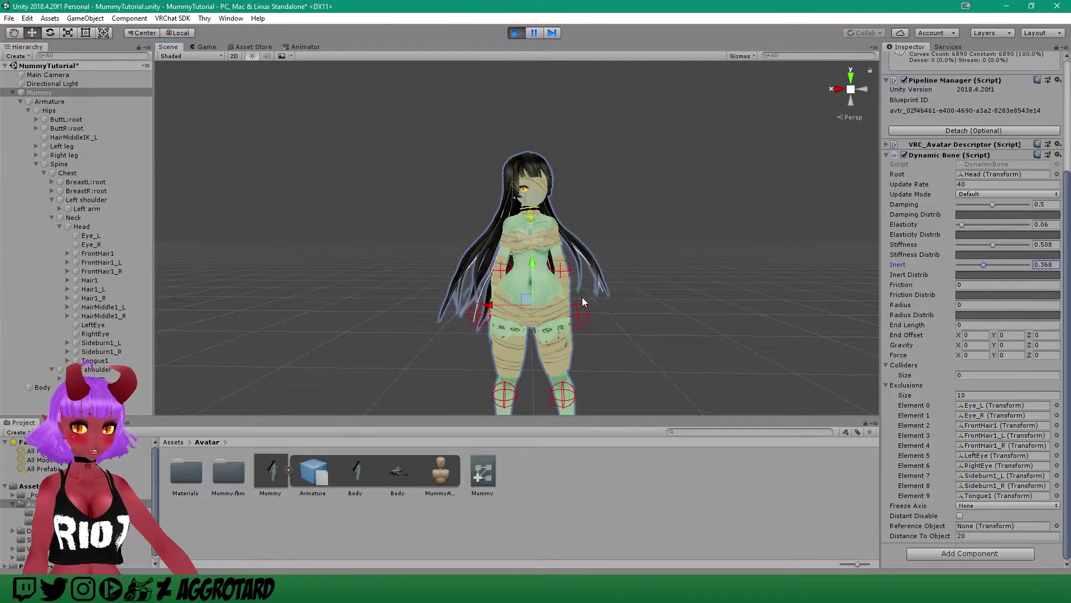
pyautogui.scroll(5, 630, 282)
pyautogui.moveTo(634, 272); pyautogui.dragTo(641, 277, button='middle')
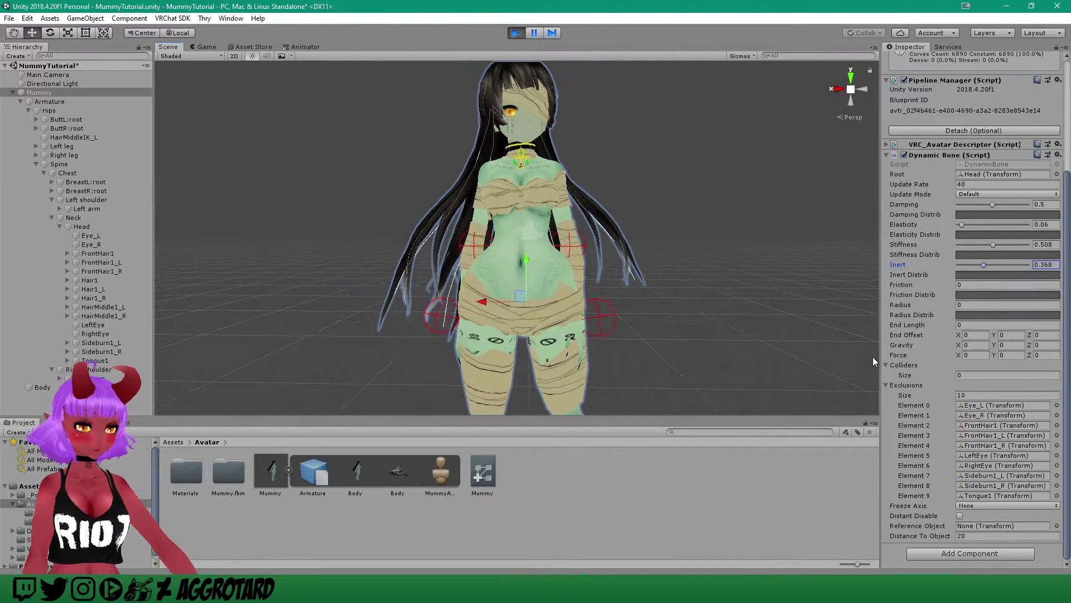
pyautogui.keyDown('alt'); pyautogui.moveTo(691, 318); pyautogui.dragTo(625, 260); pyautogui.keyUp('alt')
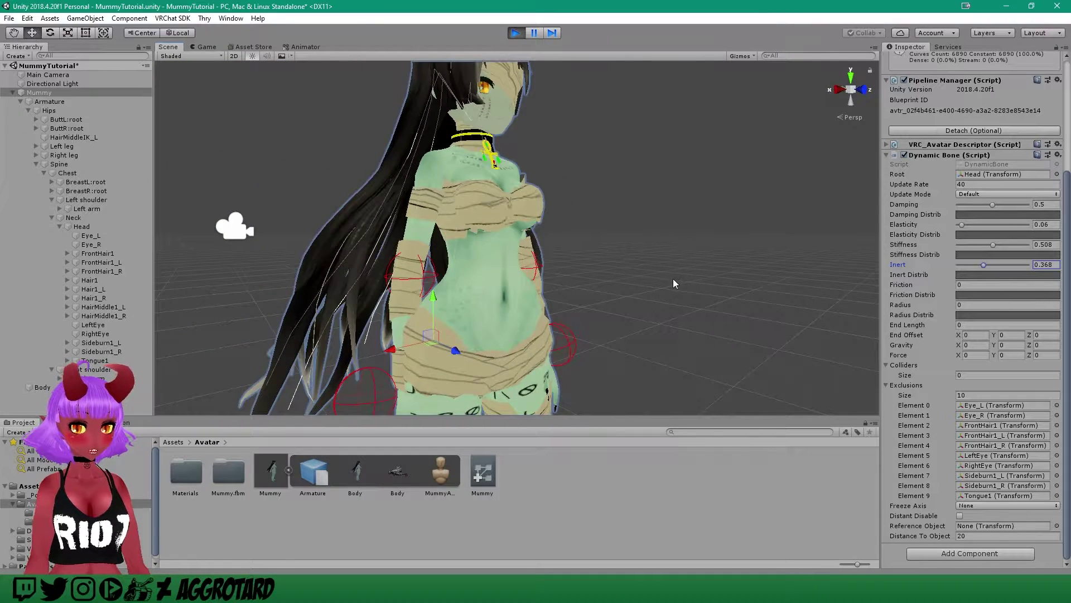
pyautogui.scroll(-2, 674, 283)
pyautogui.scroll(-3, 679, 280)
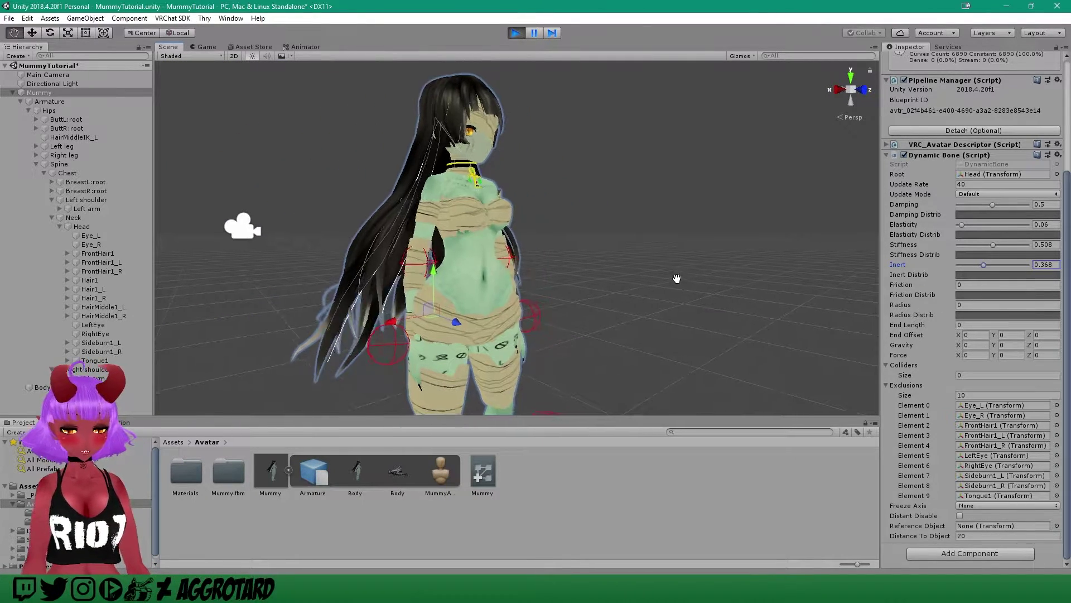
pyautogui.keyDown('alt'); pyautogui.moveTo(594, 252); pyautogui.dragTo(664, 246); pyautogui.keyUp('alt')
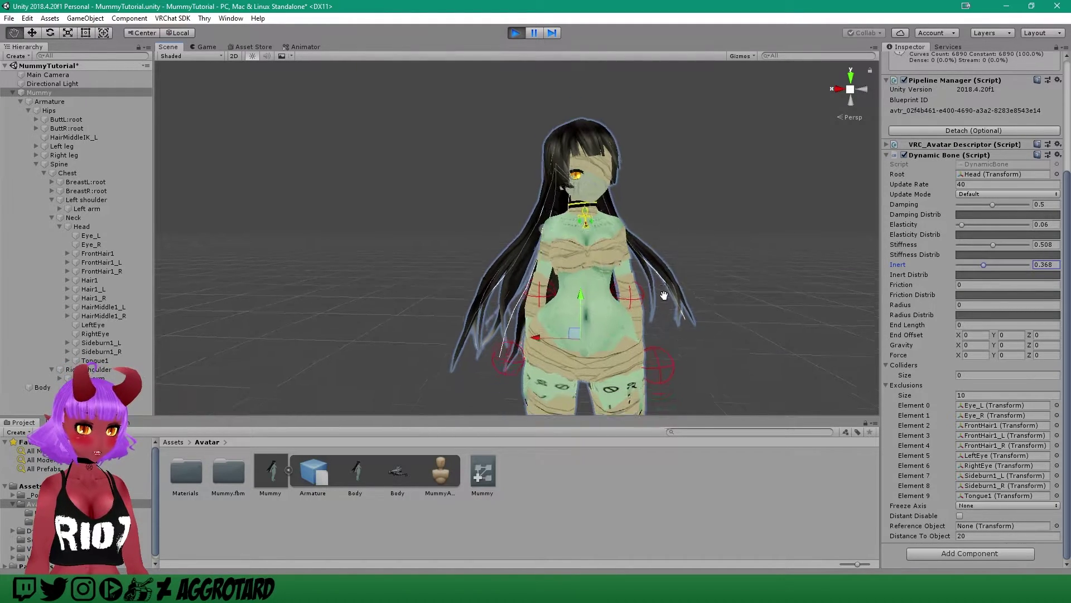
pyautogui.keyDown('alt'); pyautogui.moveTo(525, 320); pyautogui.dragTo(544, 297); pyautogui.keyUp('alt')
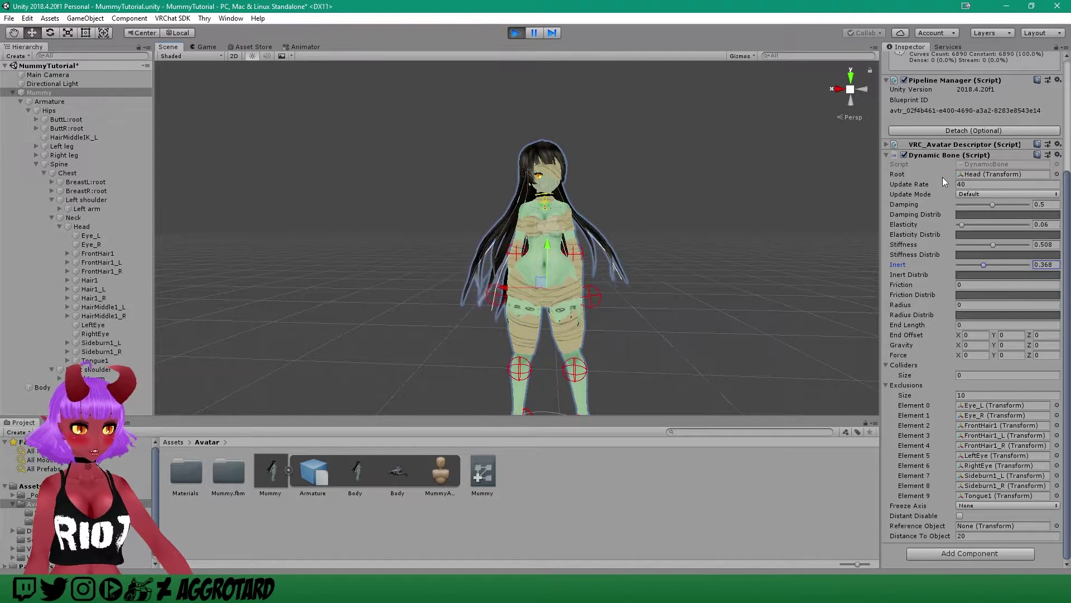
# Copy the tuned Dynamic Bone component of the Mummy and exit Play mode.
pyautogui.rightClick(952, 155)
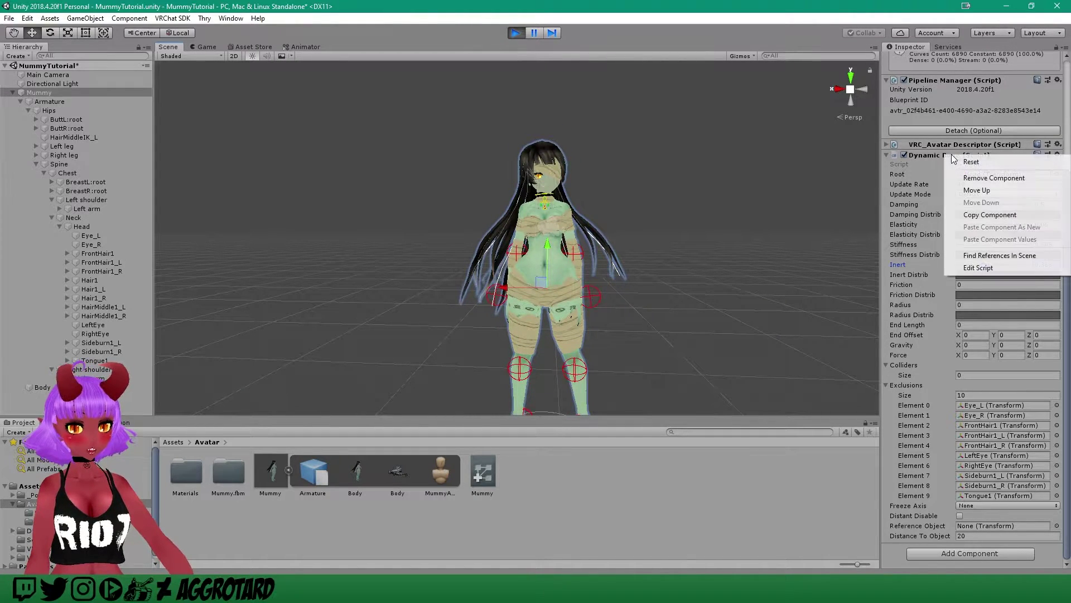
pyautogui.click(1000, 216)
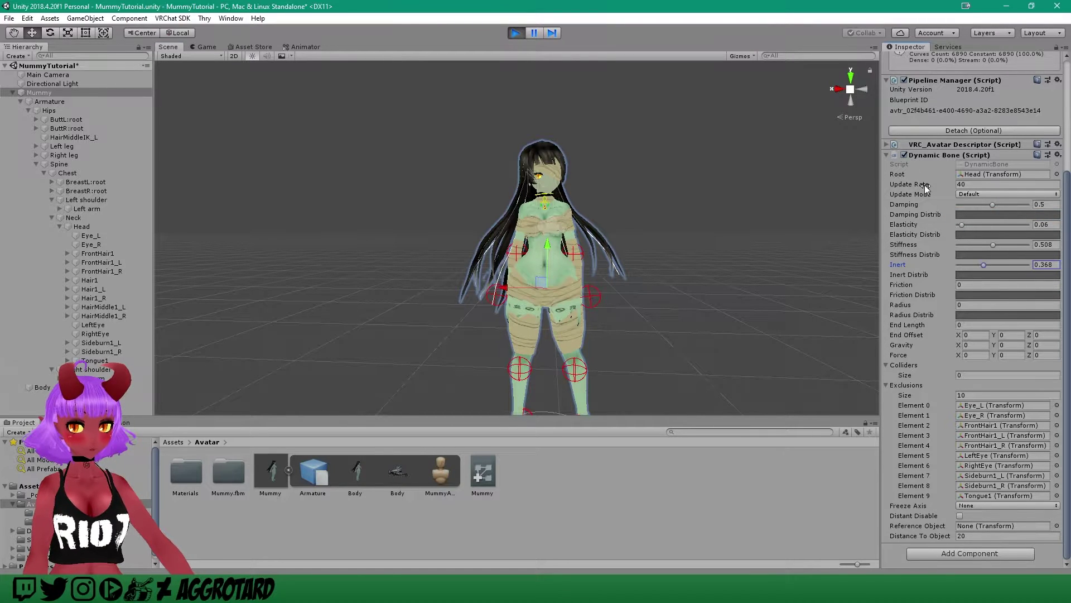
pyautogui.click(514, 33)
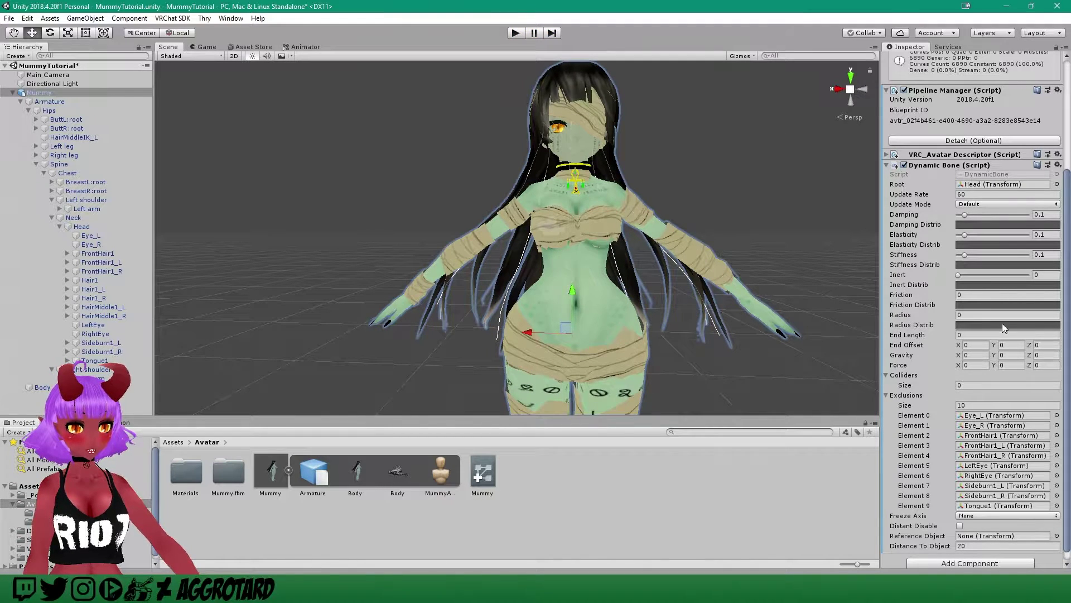
# Paste the copied component values into the Mummy's Dynamic Bone component in Edit mode.
pyautogui.rightClick(938, 165)
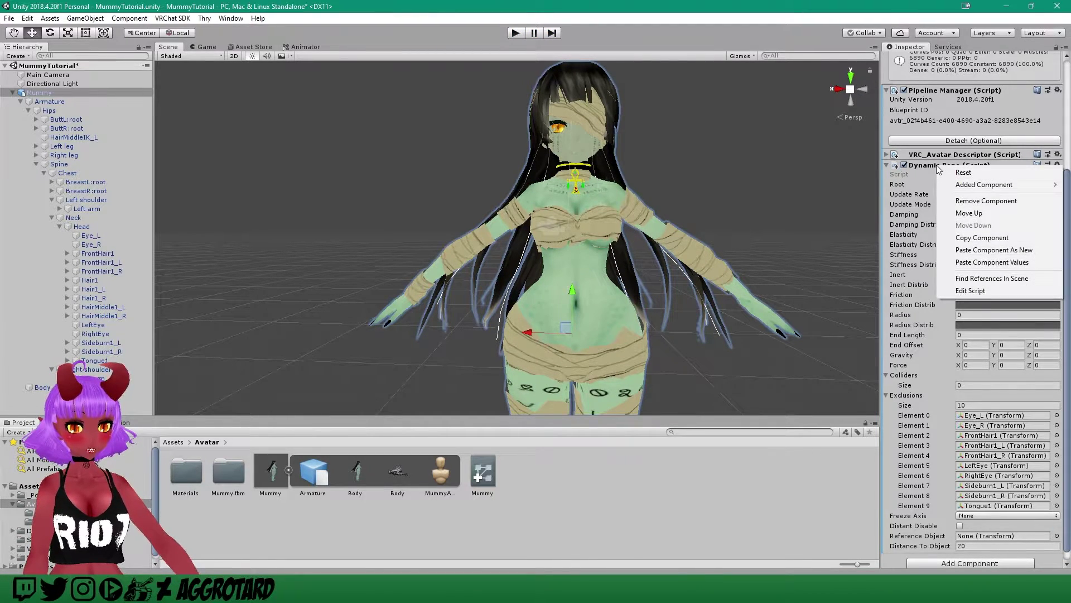
pyautogui.click(992, 262)
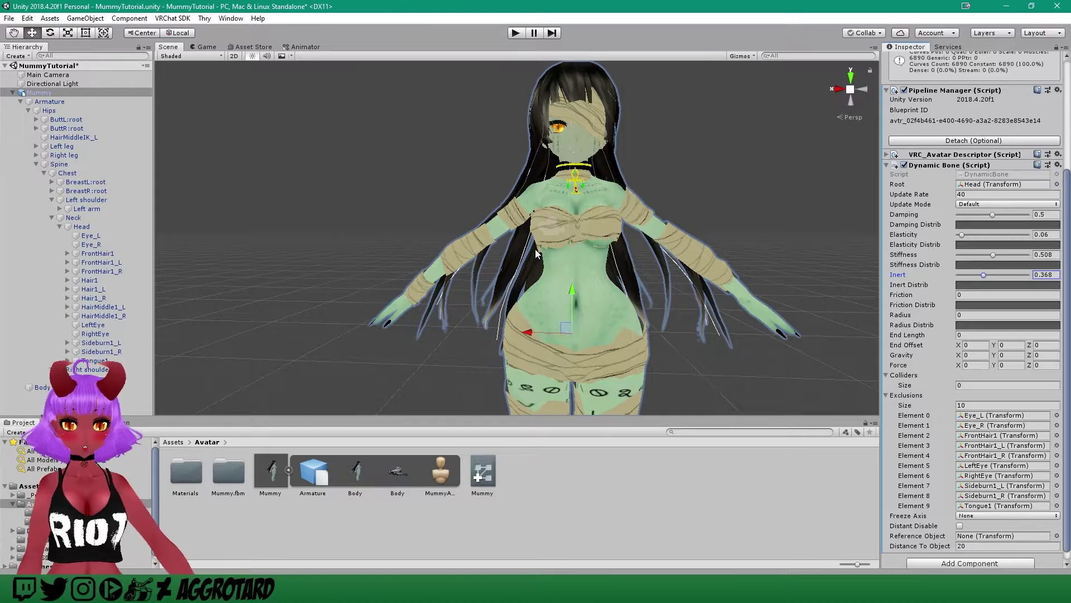
pyautogui.moveTo(675, 241); pyautogui.dragTo(720, 232, button='middle')
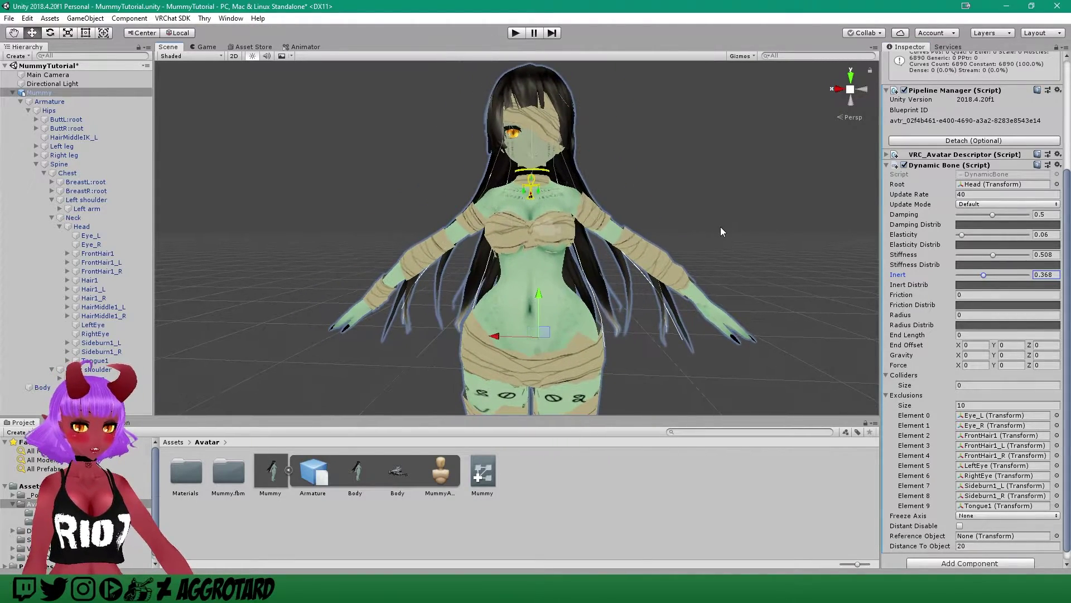
pyautogui.moveTo(540, 203); pyautogui.dragTo(588, 196, button='middle')
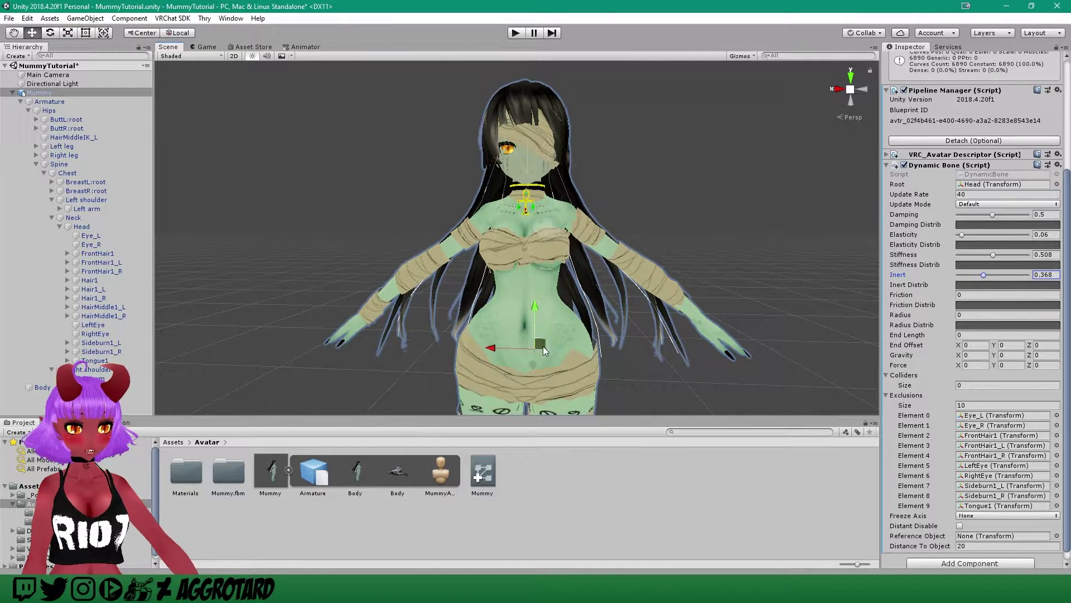
pyautogui.scroll(-3, 454, 328)
pyautogui.moveTo(471, 301); pyautogui.dragTo(520, 259, button='middle')
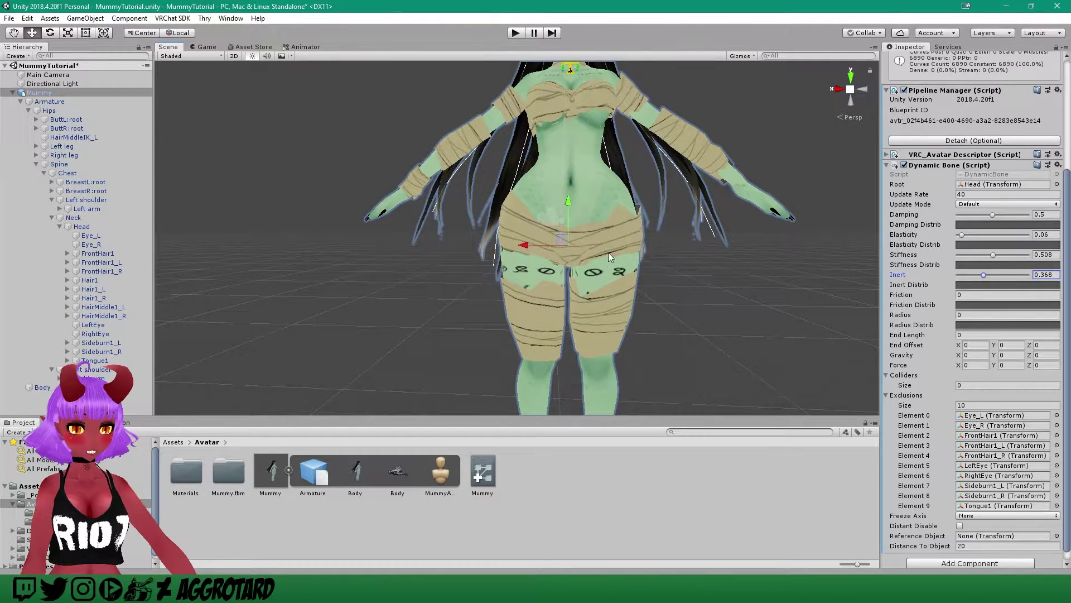
pyautogui.moveTo(625, 224)
pyautogui.mouseDown(button='middle')
pyautogui.moveTo(614, 313)
pyautogui.moveTo(544, 262)
pyautogui.moveTo(622, 223)
pyautogui.mouseUp(button='middle')
pyautogui.scroll(2, 630, 223)
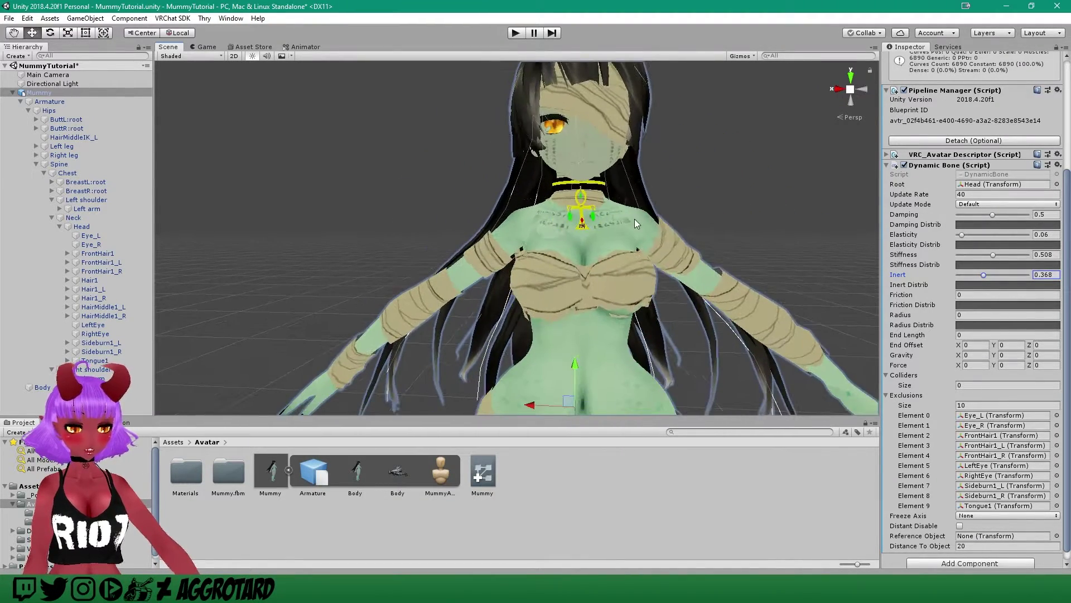
pyautogui.moveTo(664, 159); pyautogui.dragTo(659, 169, button='middle')
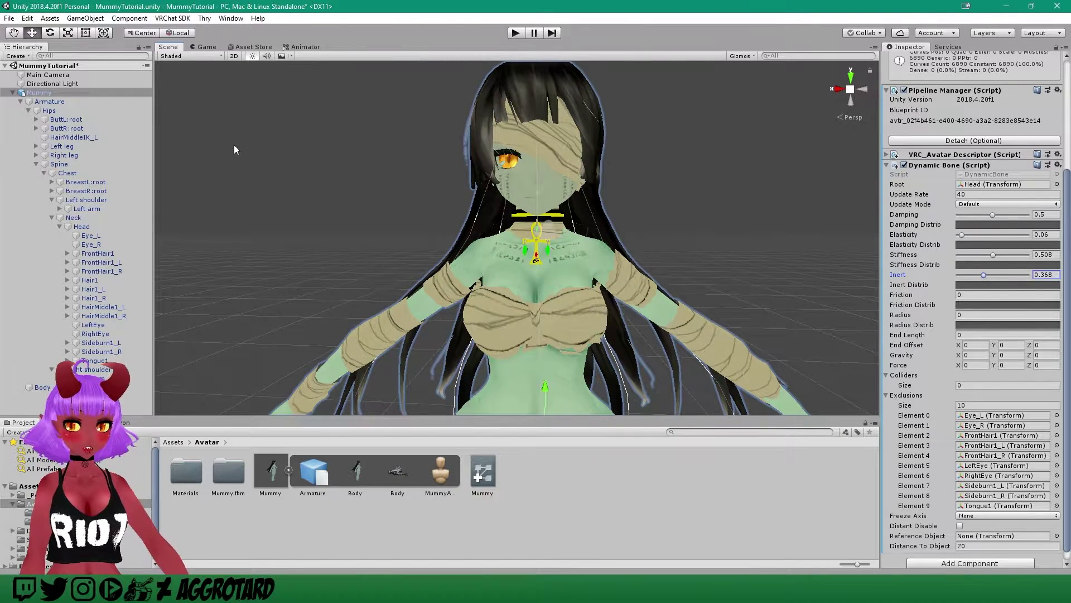
# Add a Dynamic Bone Collider component to the avatar's Head bone.
pyautogui.click(93, 225)
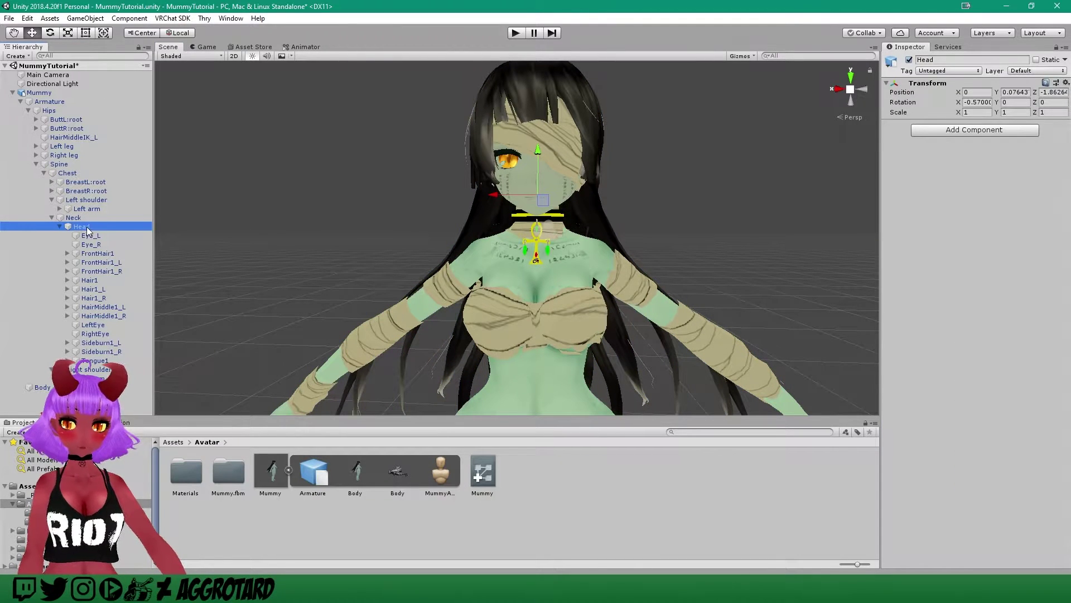
pyautogui.click(973, 131)
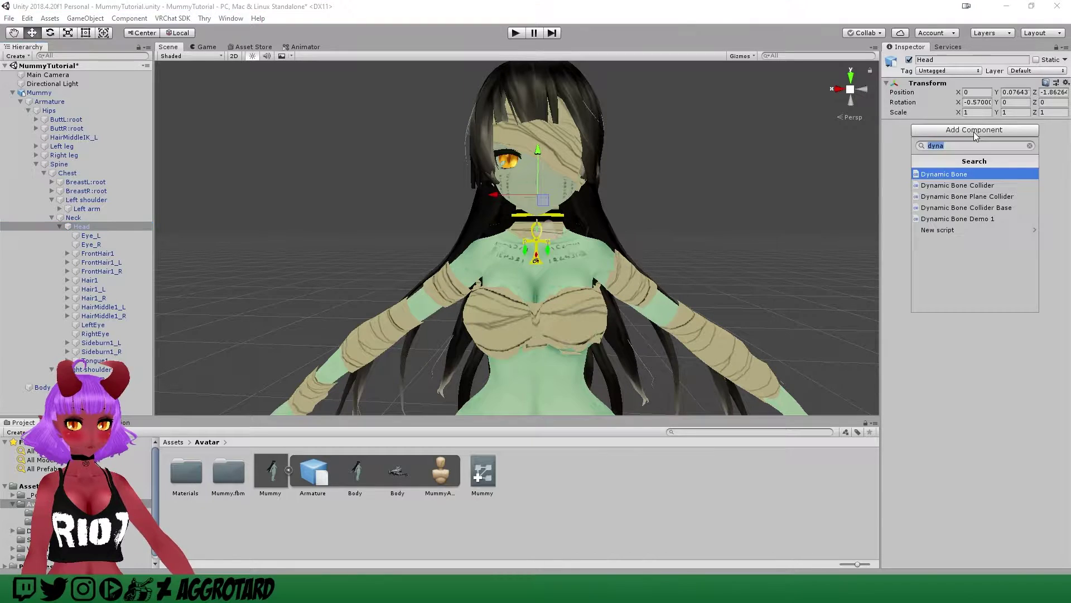
pyautogui.click(964, 186)
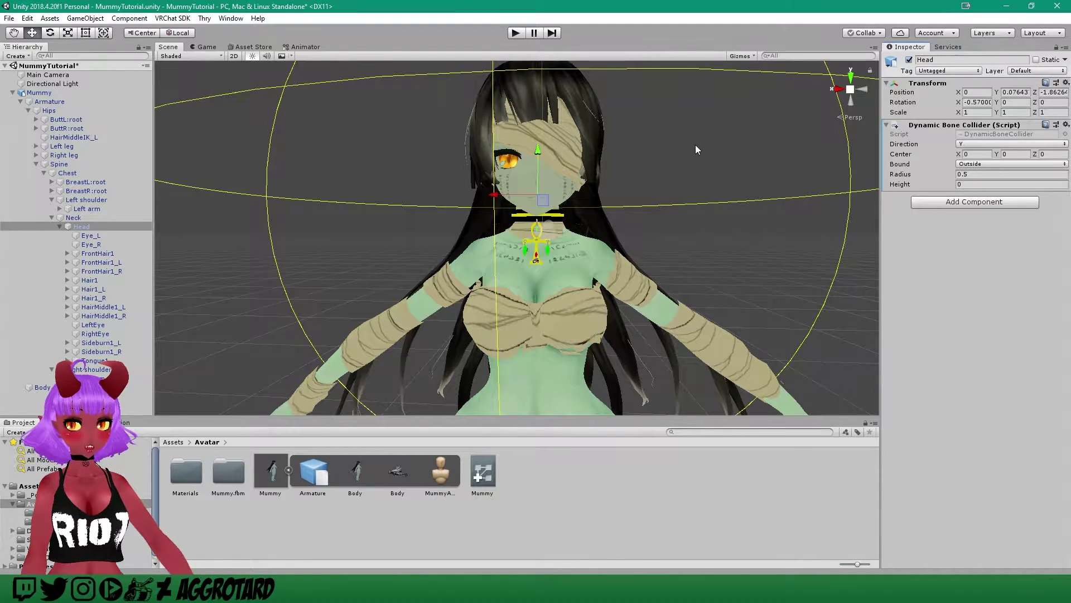
# Set the Radius of the Head bone's collider to 0.06 after trying 0.03.
pyautogui.scroll(-5, 697, 147)
pyautogui.scroll(2, 698, 155)
pyautogui.moveTo(702, 154); pyautogui.dragTo(703, 158, button='middle')
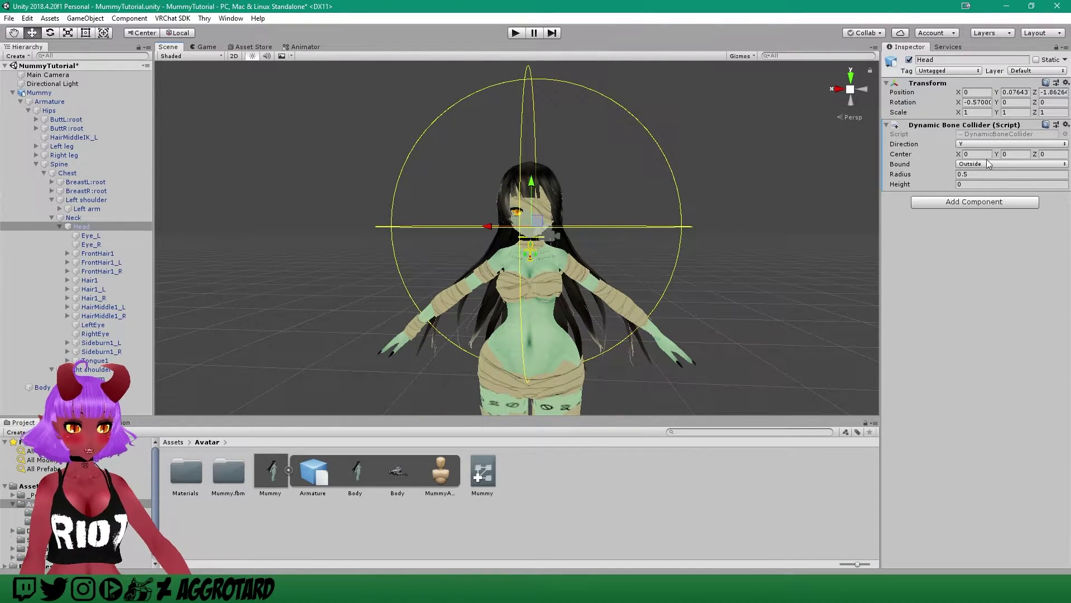
pyautogui.click(977, 174)
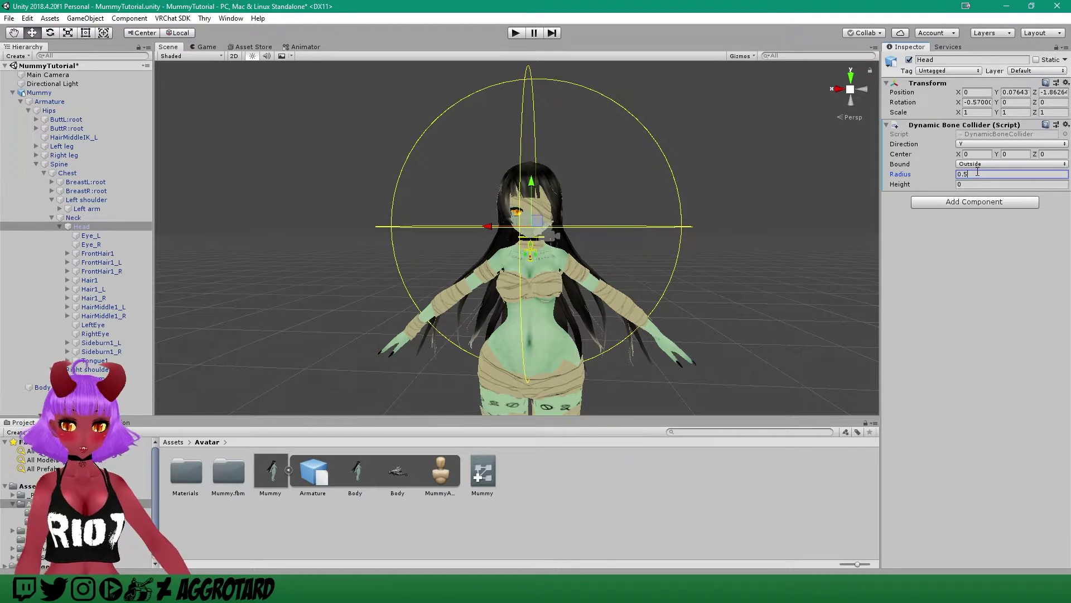
pyautogui.press('BackSpace')
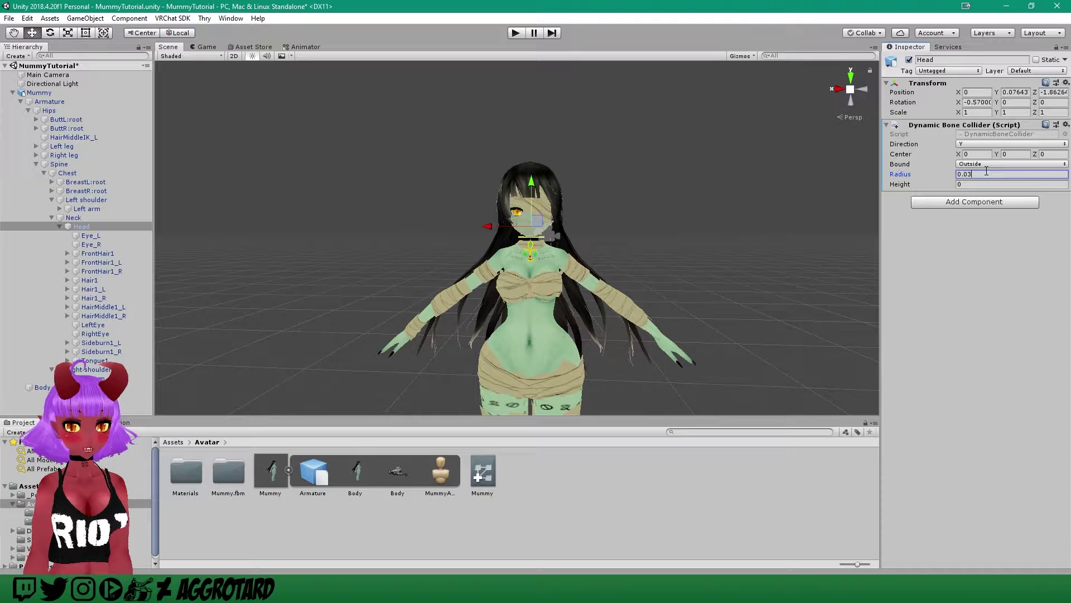
pyautogui.press('BackSpace')
pyautogui.write('6')
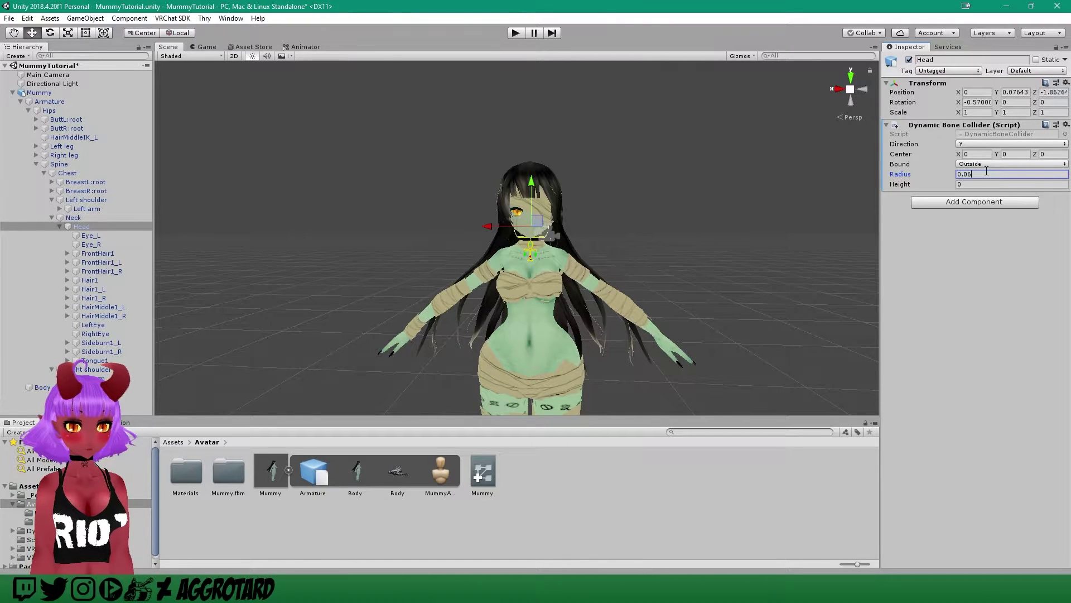
# Try a Radius of 0.07 on the head collider and return it to 0.06.
pyautogui.scroll(5, 608, 200)
pyautogui.scroll(-3, 648, 187)
pyautogui.scroll(3, 662, 188)
pyautogui.moveTo(662, 187)
pyautogui.mouseDown(button='middle')
pyautogui.moveTo(661, 173)
pyautogui.moveTo(662, 194)
pyautogui.mouseUp(button='middle')
pyautogui.click(998, 175)
pyautogui.press('BackSpace')
pyautogui.write('7')
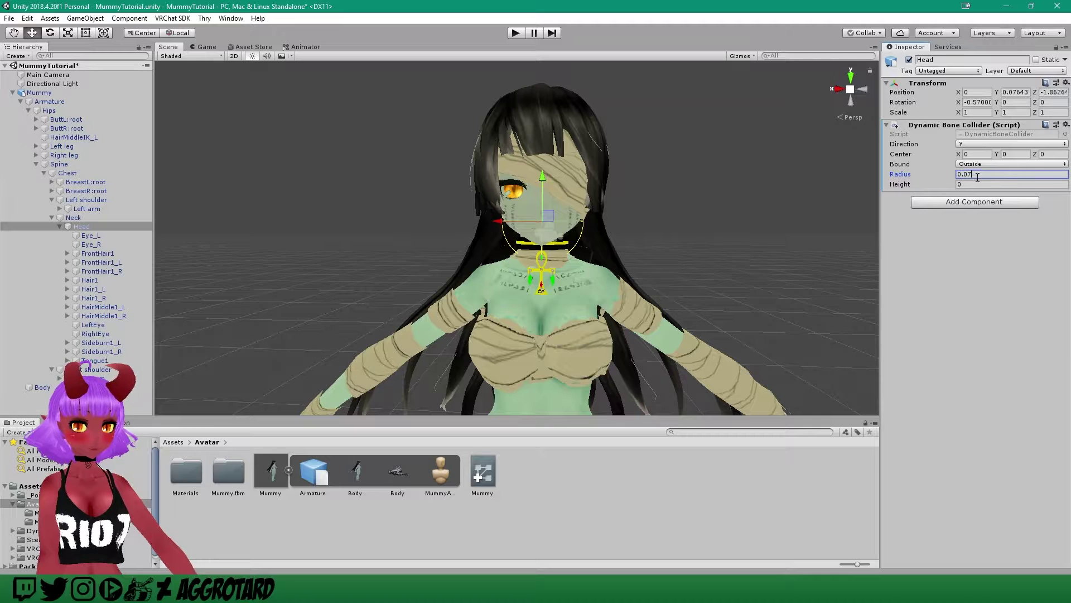
pyautogui.press('BackSpace')
pyautogui.write('6')
# Set the head collider's Height to 0.3 after trying 0.2, judging its shape from the side of the head.
pyautogui.keyDown('alt'); pyautogui.moveTo(624, 204); pyautogui.dragTo(720, 227); pyautogui.keyUp('alt')
pyautogui.moveTo(530, 200); pyautogui.dragTo(614, 236, button='middle')
pyautogui.scroll(8, 668, 237)
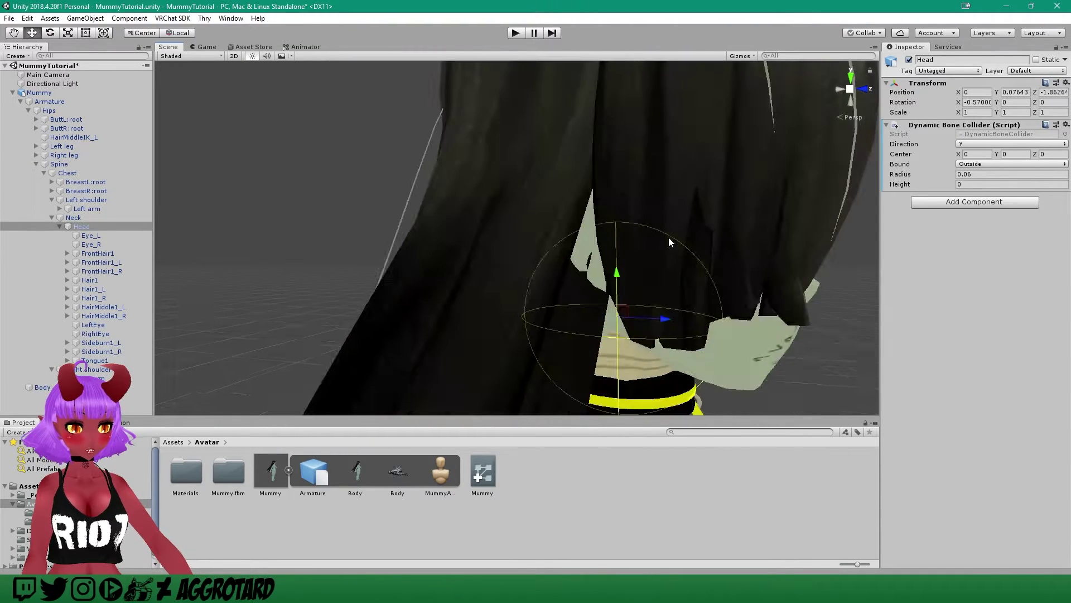
pyautogui.moveTo(737, 268); pyautogui.dragTo(669, 237, button='middle')
pyautogui.scroll(-10, 672, 238)
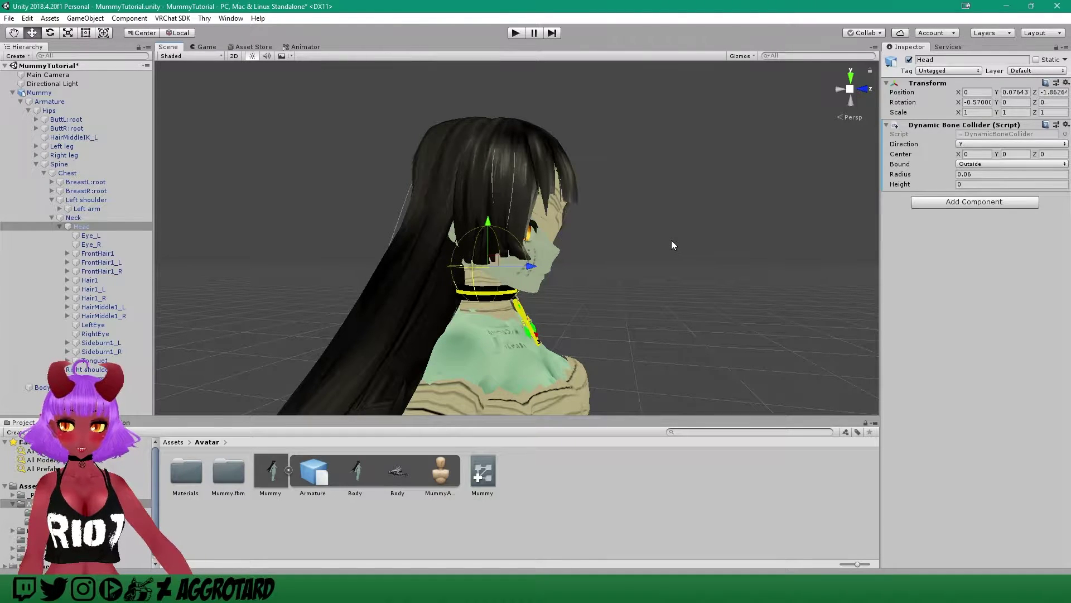
pyautogui.moveTo(658, 252); pyautogui.dragTo(658, 210, button='middle')
pyautogui.click(966, 184)
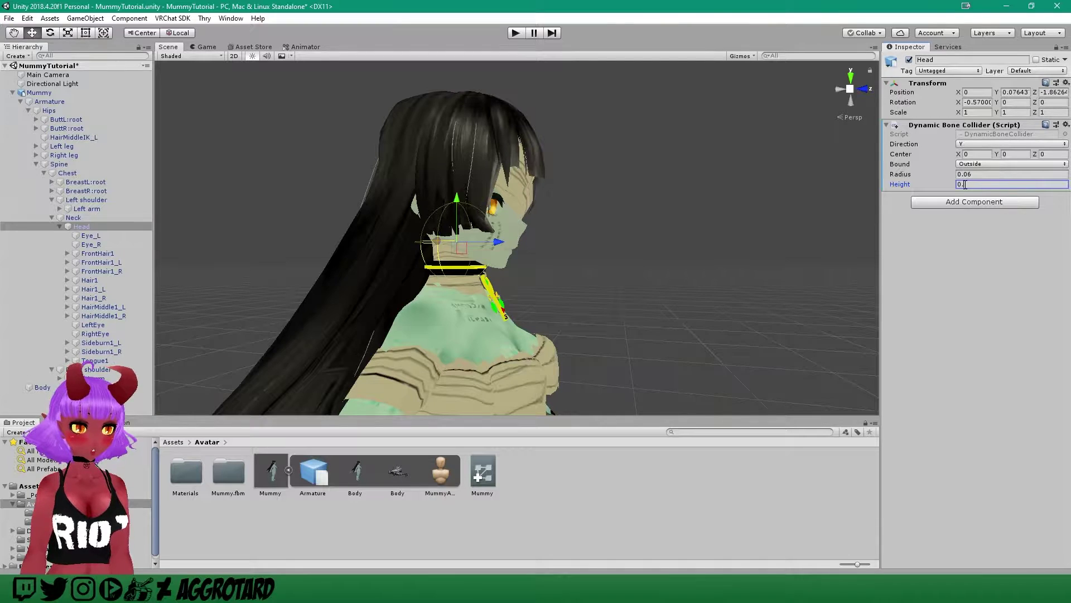
pyautogui.press('BackSpace')
pyautogui.write('2')
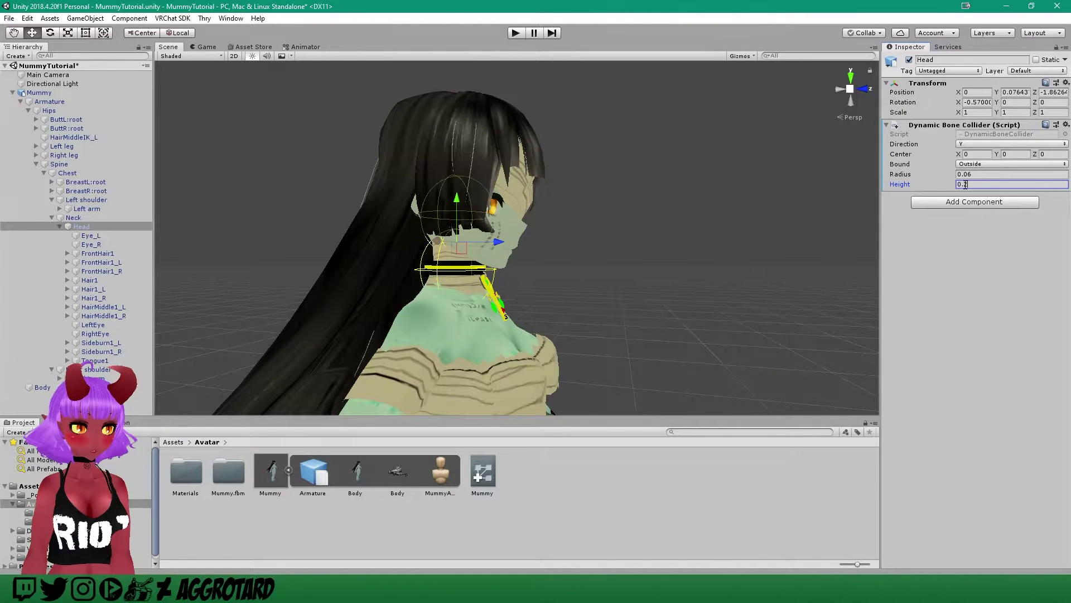
pyautogui.press('BackSpace')
pyautogui.write('3')
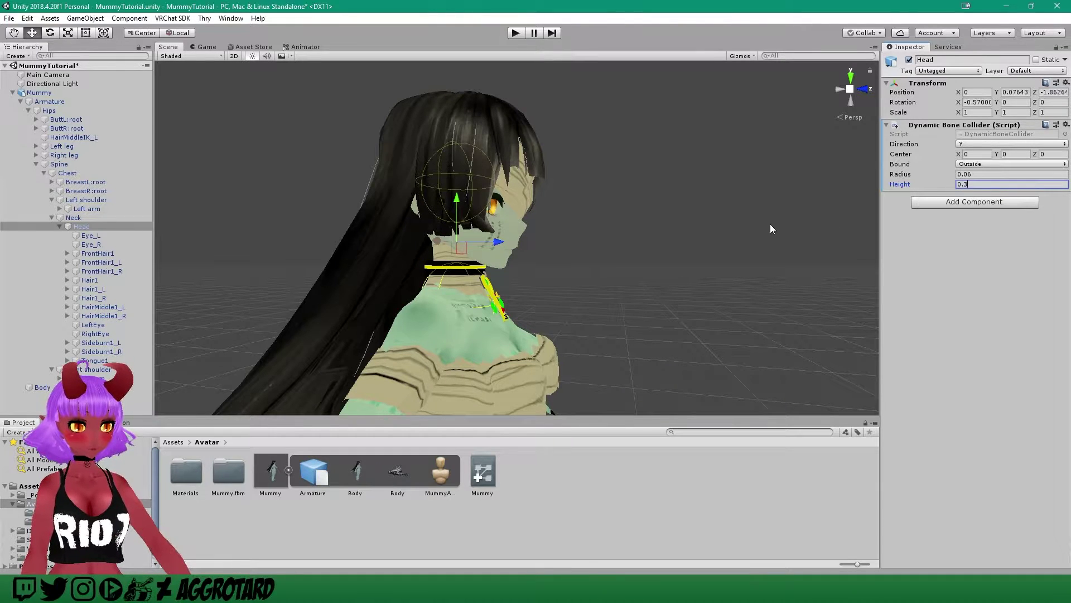
# Try the X and Z directions for the head collider, comparing front and side views, and return the Direction to Y.
pyautogui.moveTo(770, 224); pyautogui.dragTo(768, 222, button='middle')
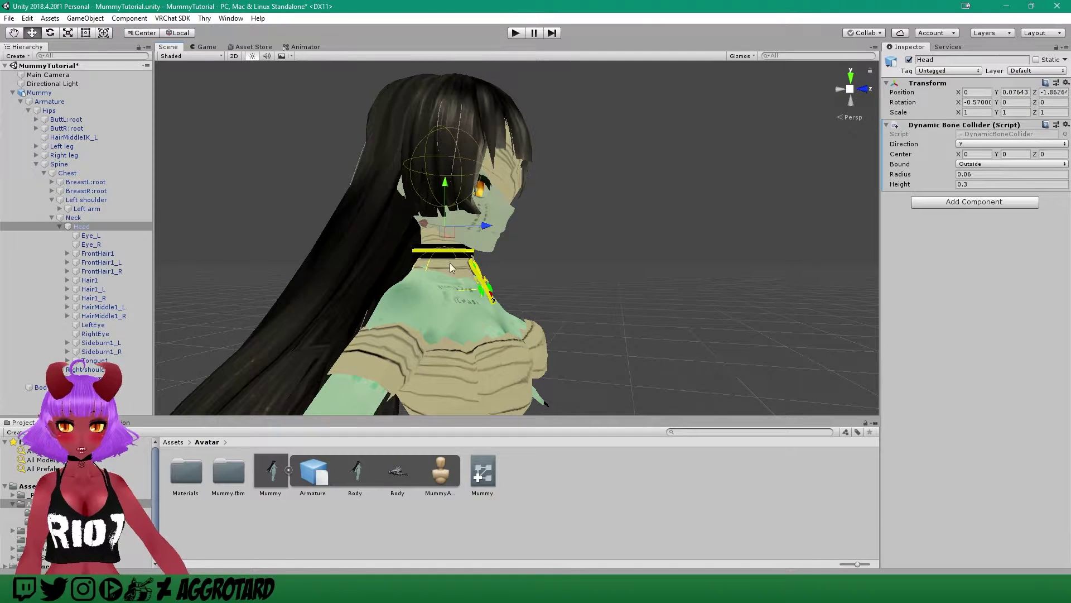
pyautogui.moveTo(439, 218); pyautogui.dragTo(426, 239, button='right')
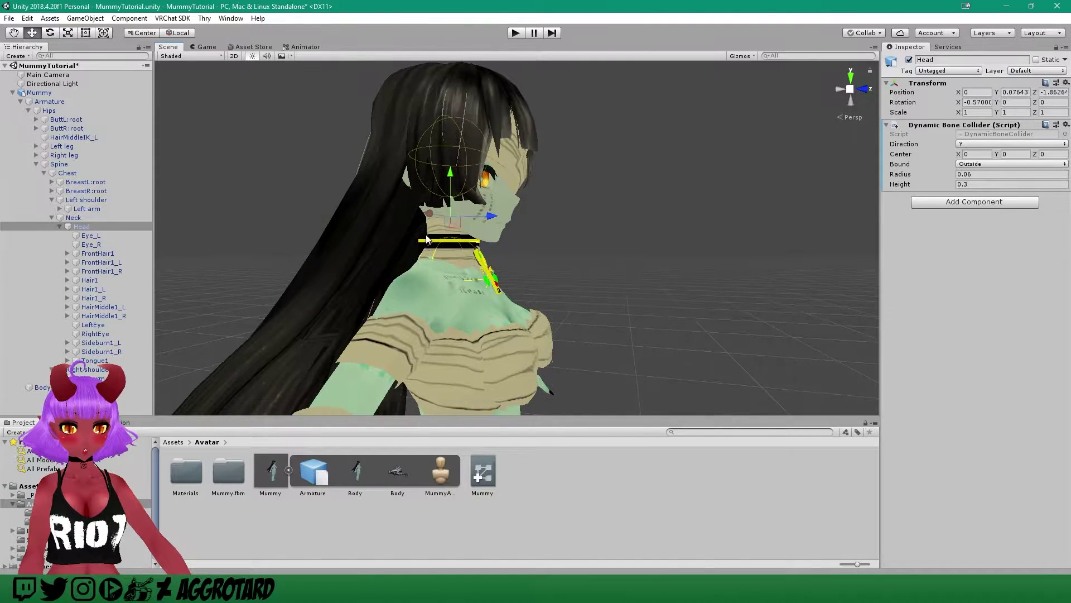
pyautogui.moveTo(646, 215); pyautogui.dragTo(600, 219, button='middle')
pyautogui.moveTo(600, 220); pyautogui.dragTo(491, 219, button='right')
pyautogui.moveTo(602, 215); pyautogui.dragTo(566, 212, button='middle')
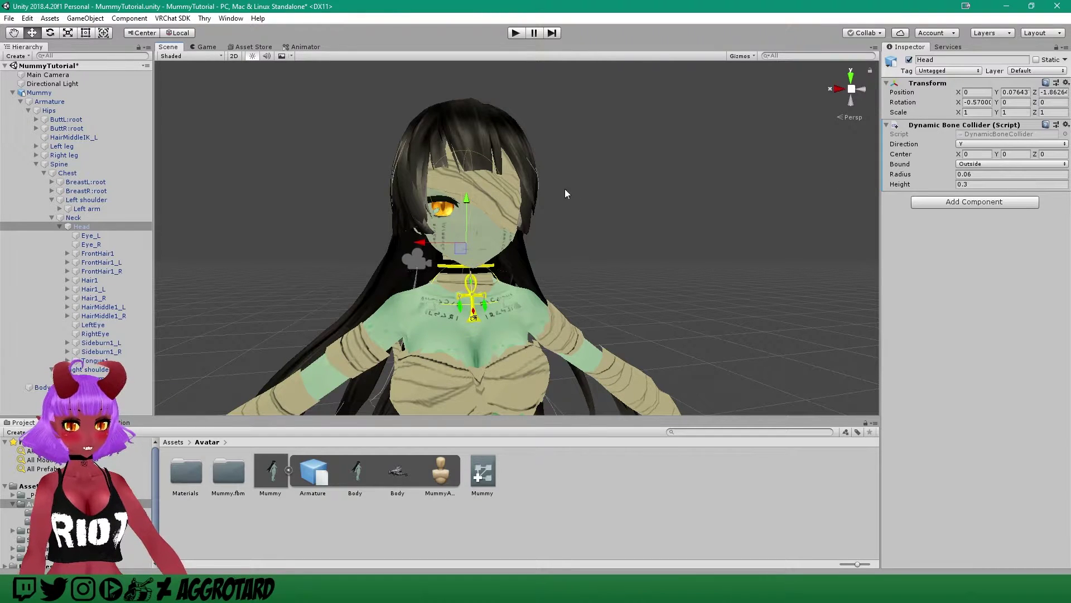
pyautogui.click(986, 145)
pyautogui.click(985, 157)
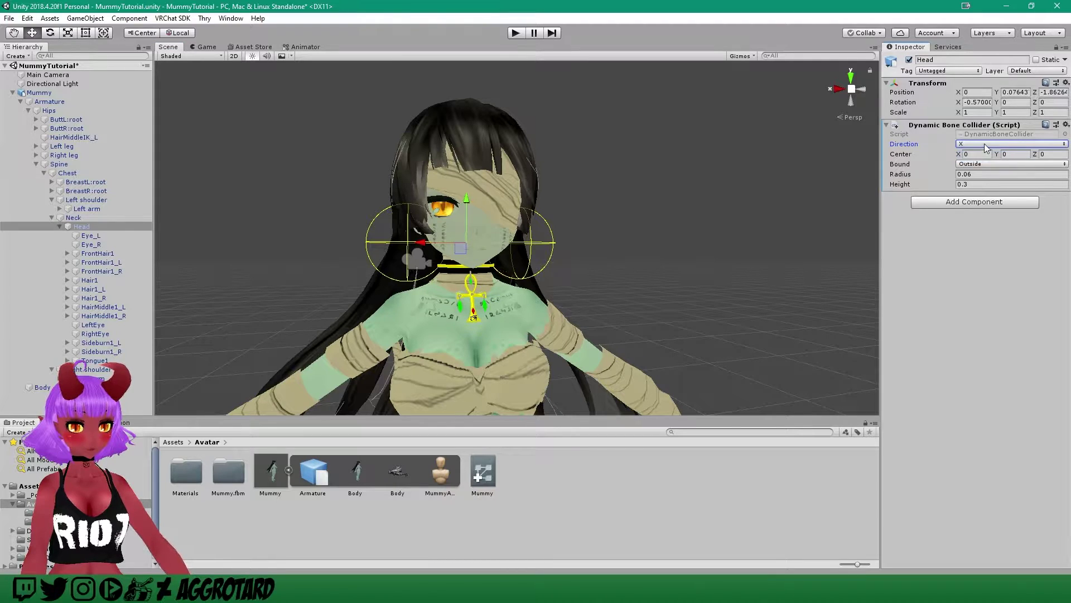
pyautogui.click(984, 144)
pyautogui.click(983, 180)
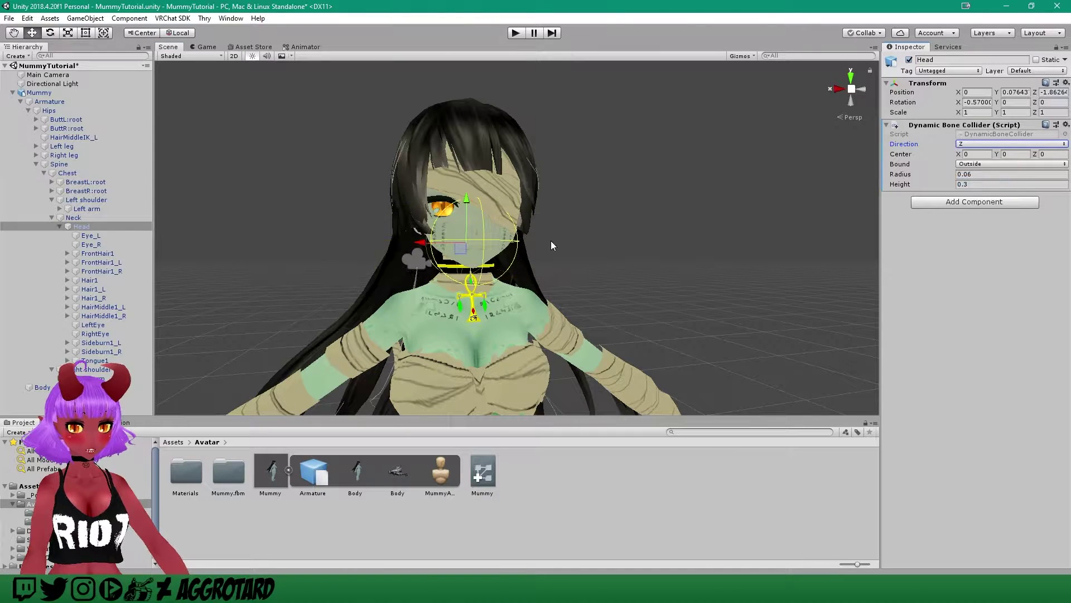
pyautogui.moveTo(558, 240); pyautogui.dragTo(557, 241, button='right')
pyautogui.moveTo(557, 240); pyautogui.dragTo(615, 237, button='middle')
pyautogui.scroll(-5, 605, 241)
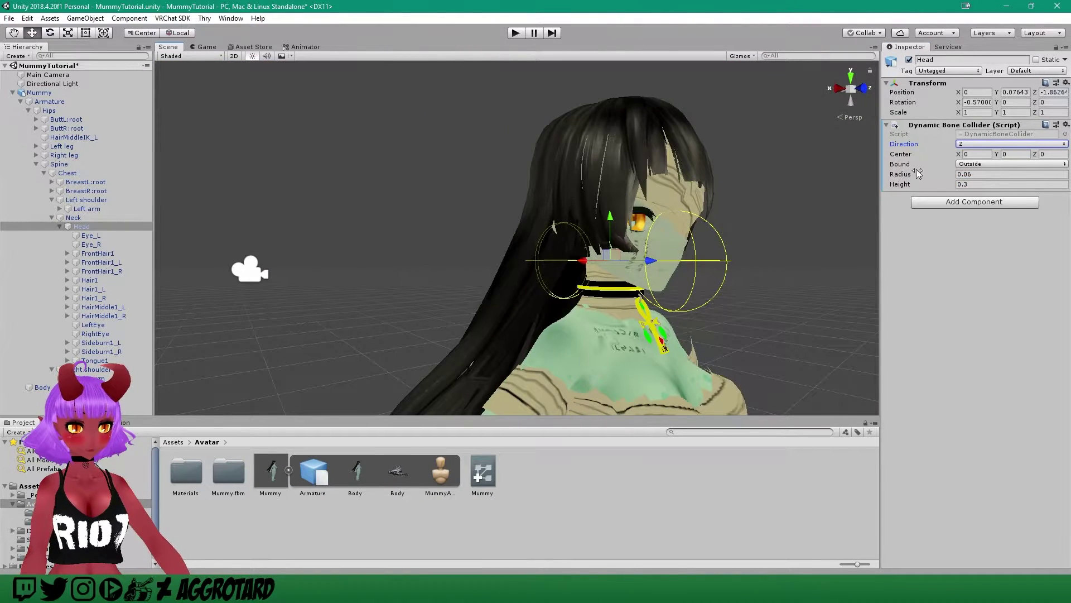
pyautogui.click(1000, 144)
pyautogui.click(984, 168)
# Increase the head collider's Radius to 0.08 after trying 0.07, comparing it with the head from the front.
pyautogui.keyDown('alt'); pyautogui.moveTo(731, 223); pyautogui.dragTo(528, 198); pyautogui.keyUp('alt')
pyautogui.moveTo(564, 125); pyautogui.dragTo(496, 170, button='right')
pyautogui.scroll(5, 504, 202)
pyautogui.scroll(-5, 581, 211)
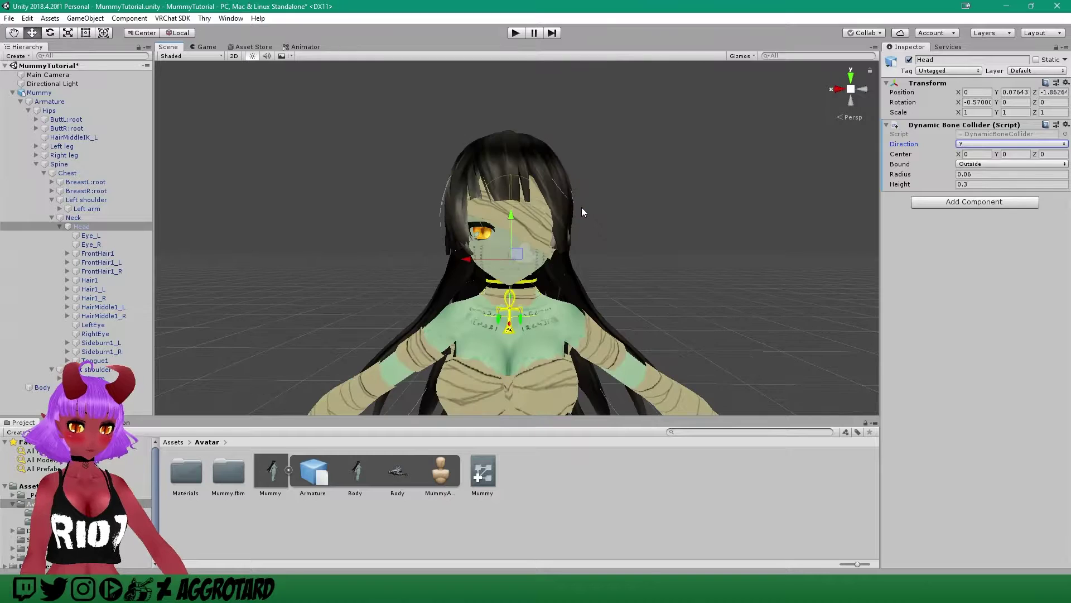
pyautogui.scroll(5, 543, 216)
pyautogui.click(997, 175)
pyautogui.press('BackSpace')
pyautogui.write('7')
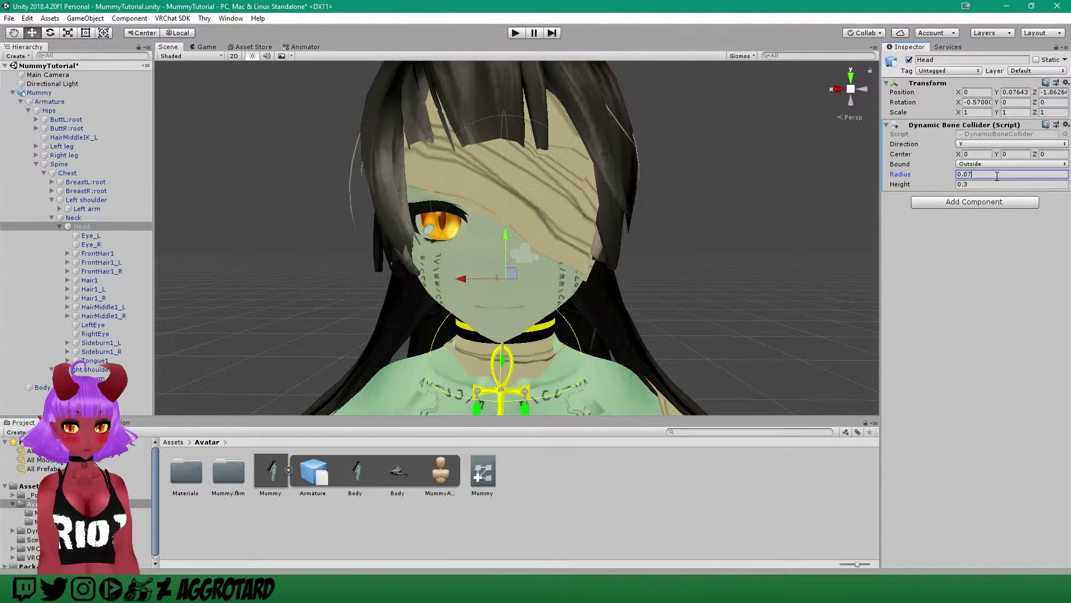
pyautogui.press('BackSpace')
pyautogui.write('8')
# Offset the head collider forward by setting its Center Z to 0.03, viewed from the side.
pyautogui.moveTo(620, 215); pyautogui.dragTo(642, 209, button='middle')
pyautogui.keyDown('alt'); pyautogui.moveTo(643, 209); pyautogui.dragTo(764, 212); pyautogui.keyUp('alt')
pyautogui.scroll(1, 757, 213)
pyautogui.scroll(-1, 748, 219)
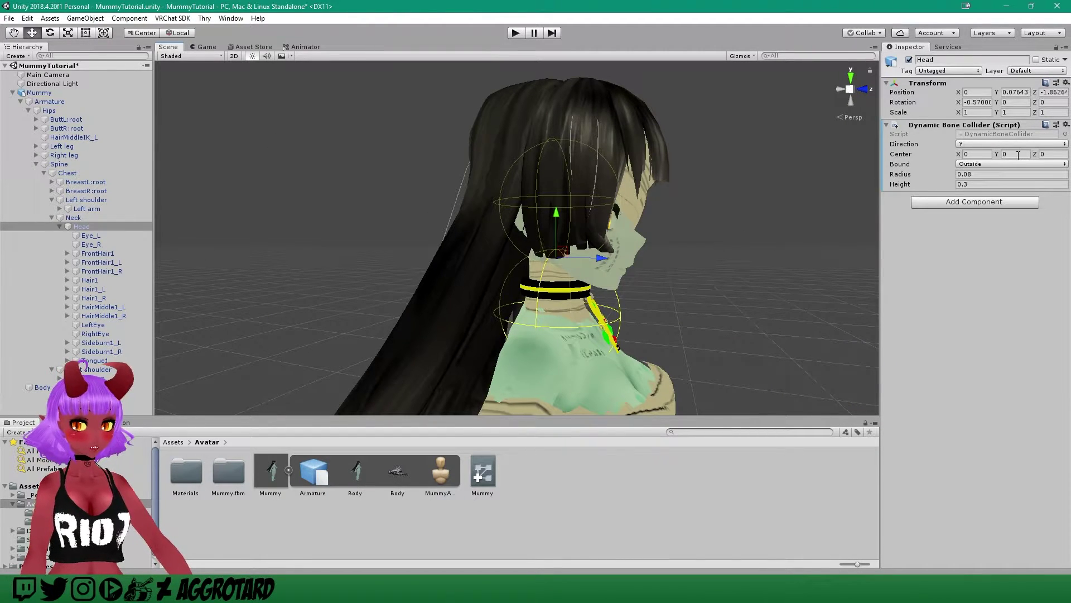
pyautogui.click(1036, 152)
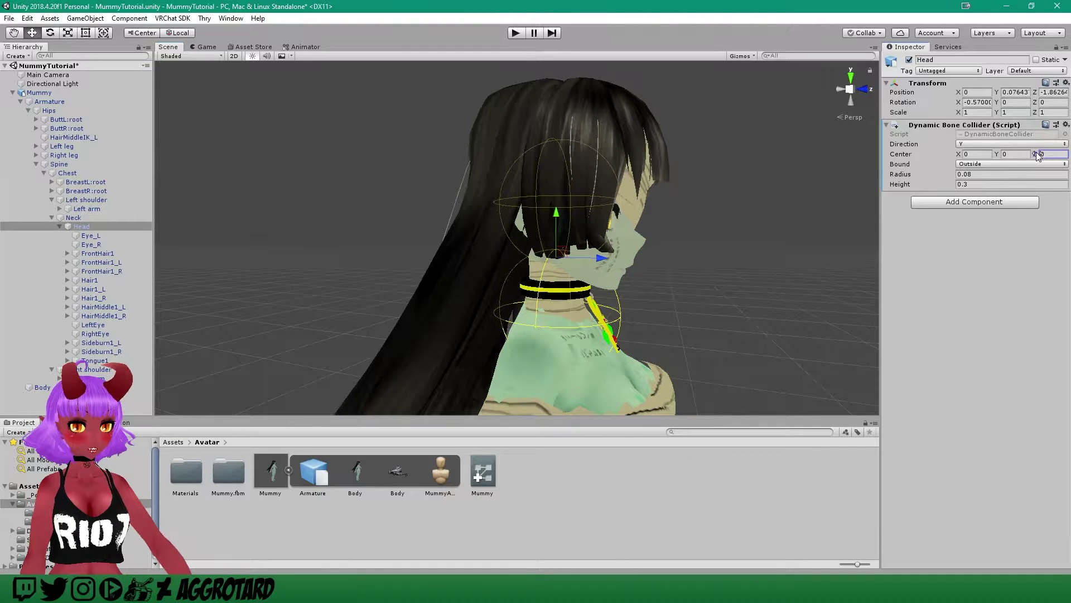
pyautogui.moveTo(1039, 152); pyautogui.dragTo(1039, 152)
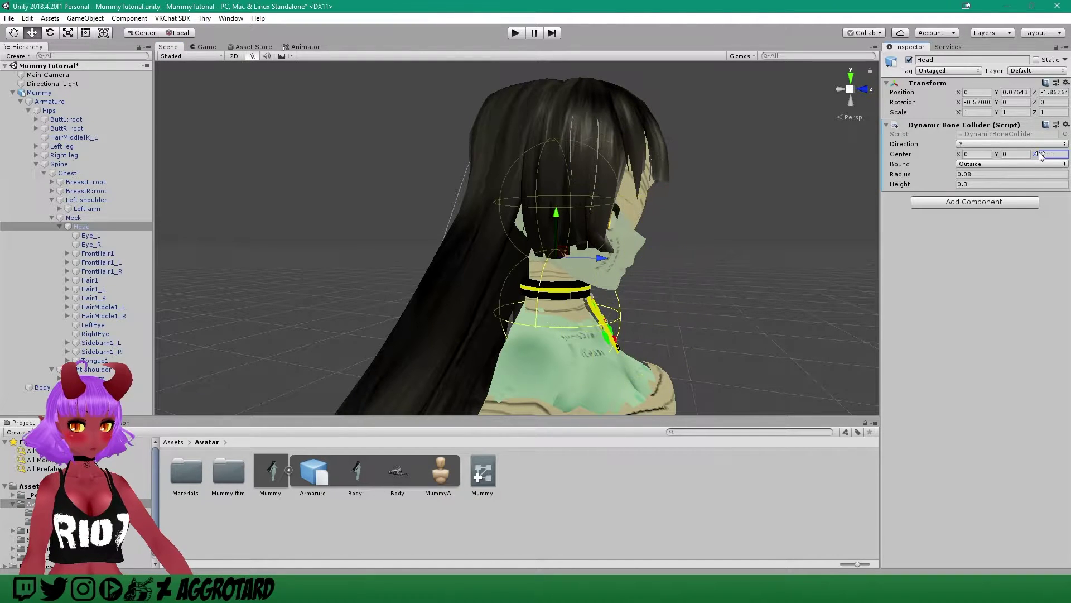
pyautogui.write('0.03')
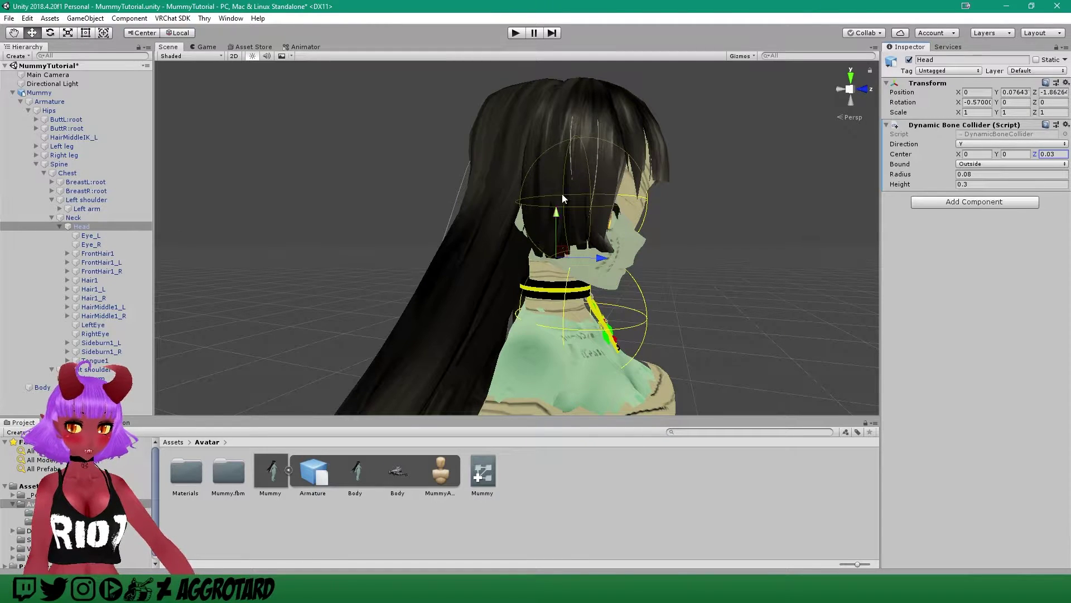
# Move the Head bone backward along its Z axis and undo the move.
pyautogui.moveTo(602, 259)
pyautogui.mouseDown()
pyautogui.moveTo(623, 260)
pyautogui.moveTo(544, 257)
pyautogui.moveTo(630, 262)
pyautogui.moveTo(545, 262)
pyautogui.moveTo(601, 265)
pyautogui.moveTo(573, 268)
pyautogui.moveTo(591, 270)
pyautogui.mouseUp()
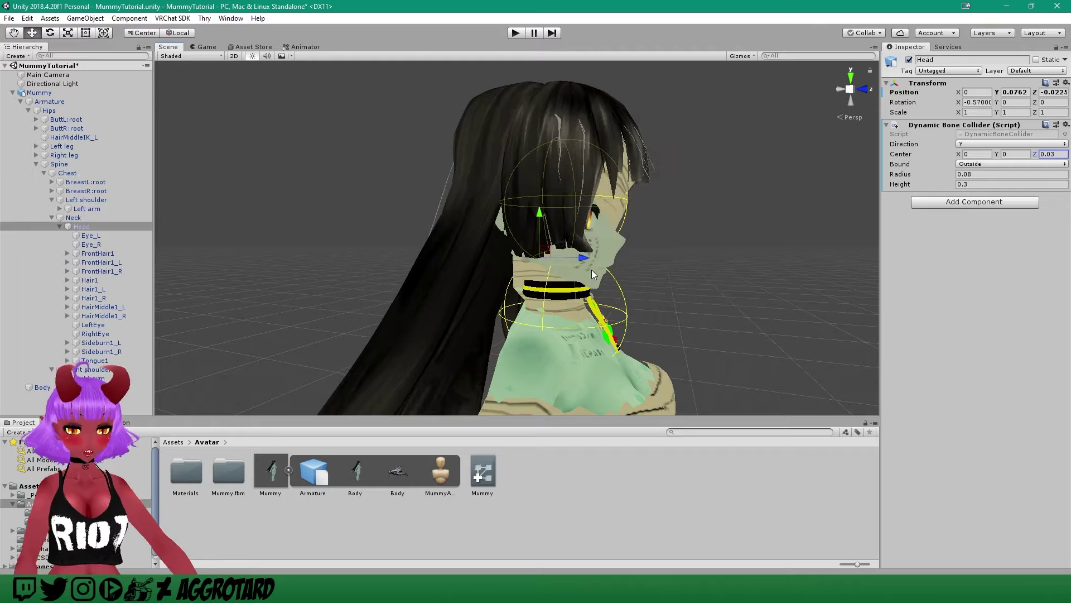
pyautogui.hotkey('ctrl', 'z')
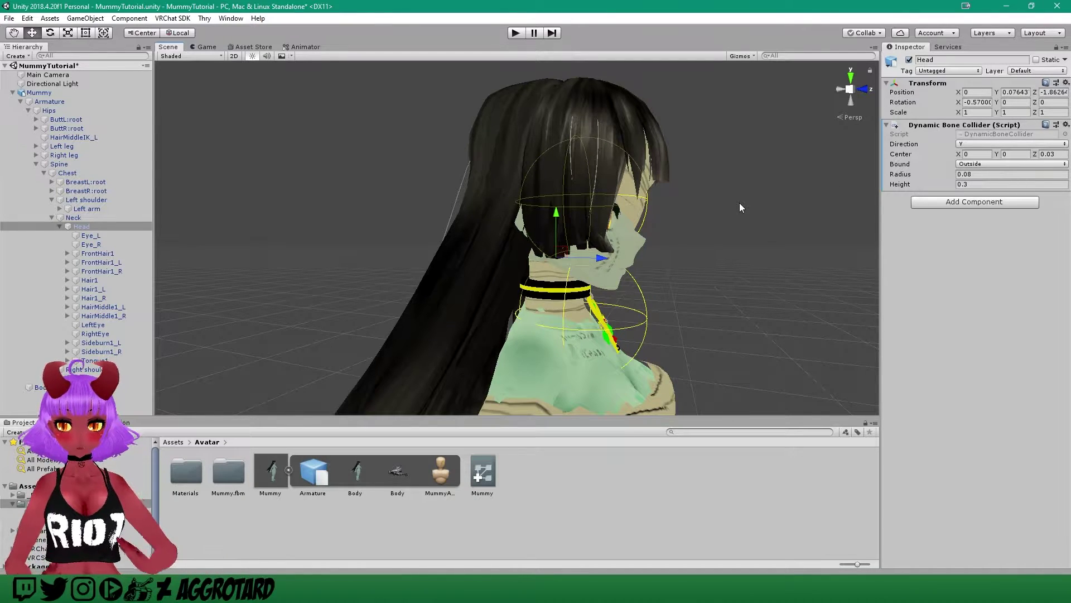
pyautogui.rightClick(85, 228)
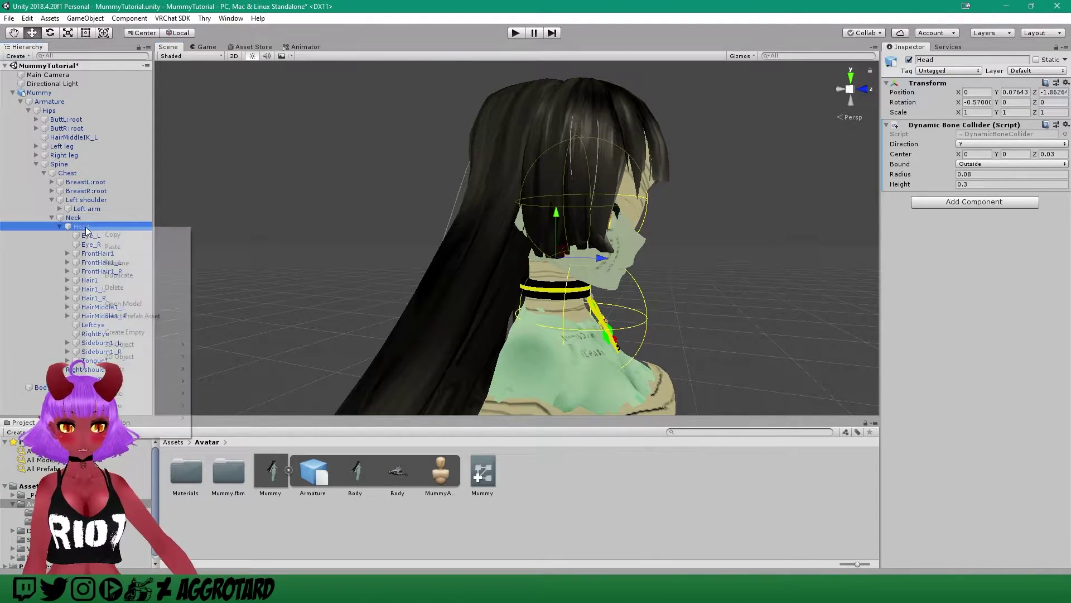
pyautogui.click(888, 271)
pyautogui.moveTo(684, 209)
pyautogui.keyDown('alt'); pyautogui.mouseDown()
pyautogui.moveTo(684, 184)
pyautogui.moveTo(686, 199)
pyautogui.mouseUp(); pyautogui.keyUp('alt')
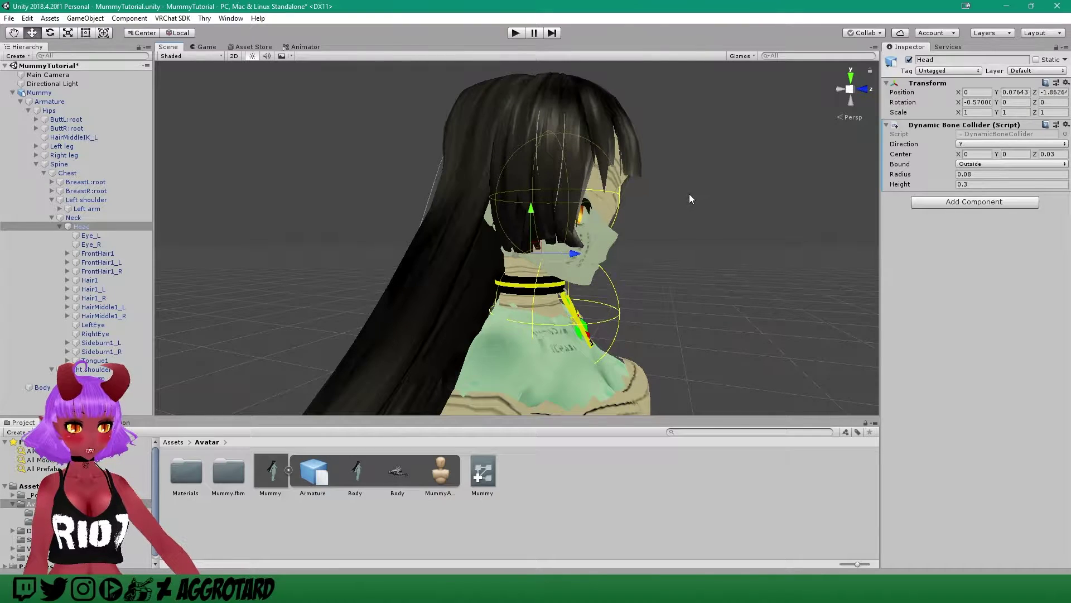
pyautogui.moveTo(639, 212); pyautogui.dragTo(707, 196, button='right')
pyautogui.moveTo(522, 262); pyautogui.dragTo(689, 204, button='middle')
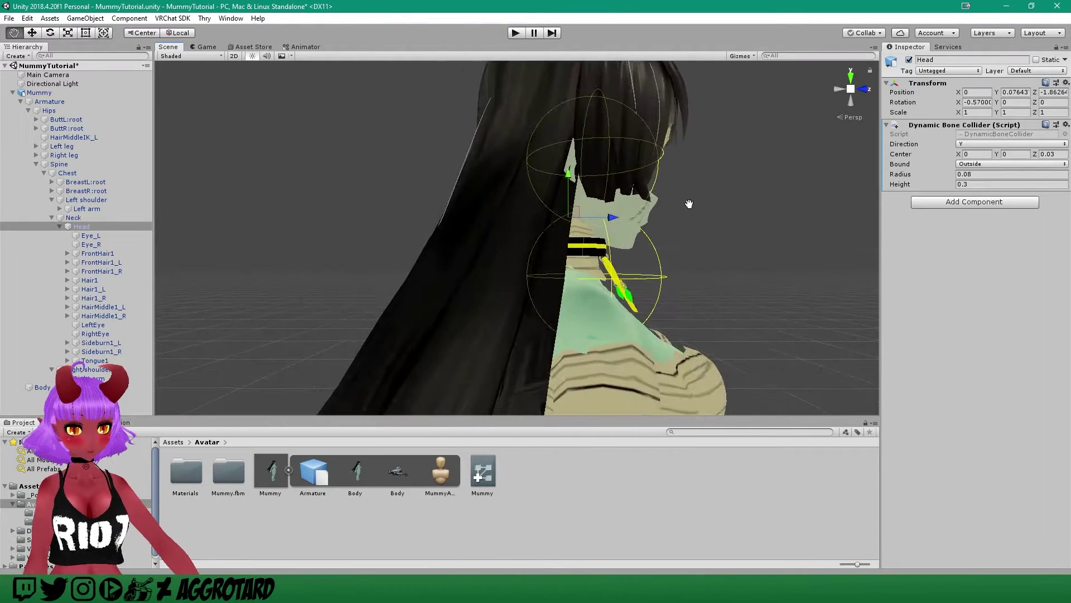
pyautogui.press('f')
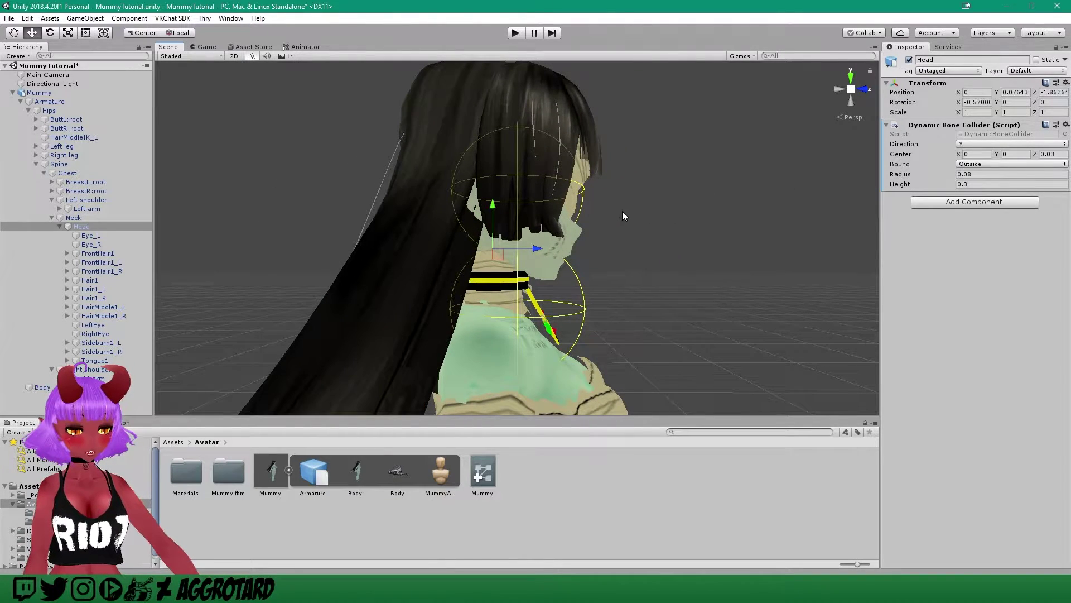
# Reduce the head collider's Radius to 0.06 after trying 0.04 and 0.05, comparing it with the head from the side.
pyautogui.click(989, 173)
pyautogui.write('0.04')
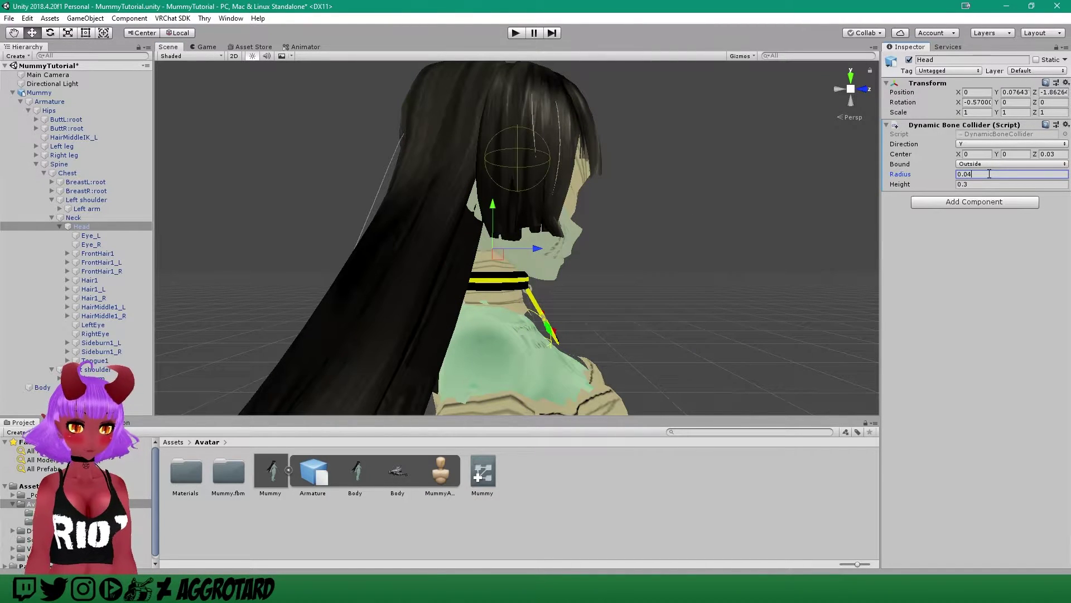
pyautogui.press('BackSpace')
pyautogui.write('5')
pyautogui.press('BackSpace')
pyautogui.write('6')
pyautogui.moveTo(764, 190); pyautogui.dragTo(762, 184, button='middle')
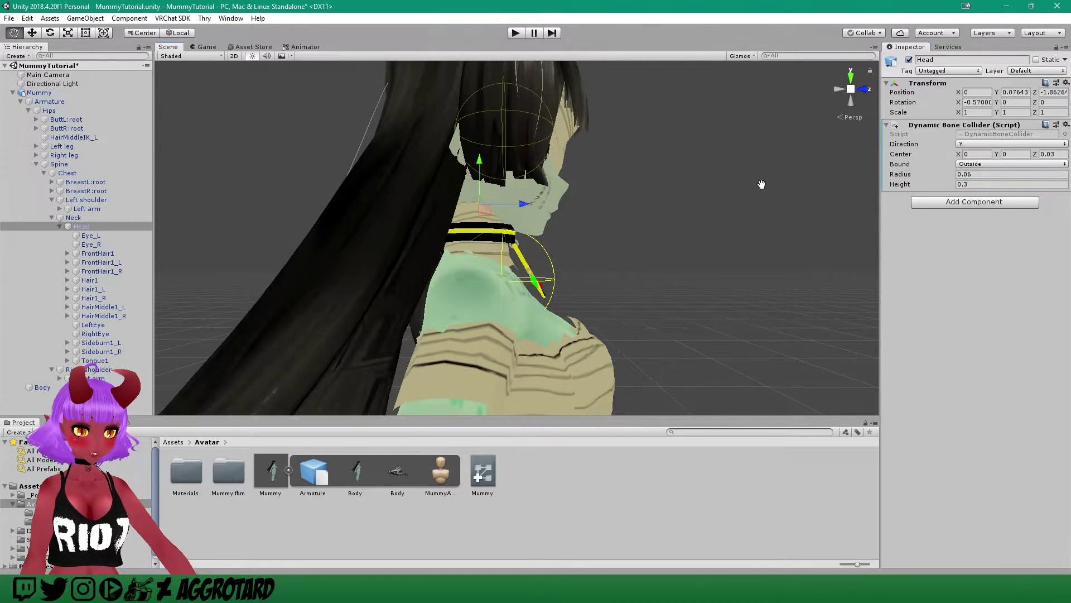
# Set the head collider's Center Z to 0.02 after trying 0 and 0.03 in the side view.
pyautogui.moveTo(1035, 153); pyautogui.dragTo(1033, 154)
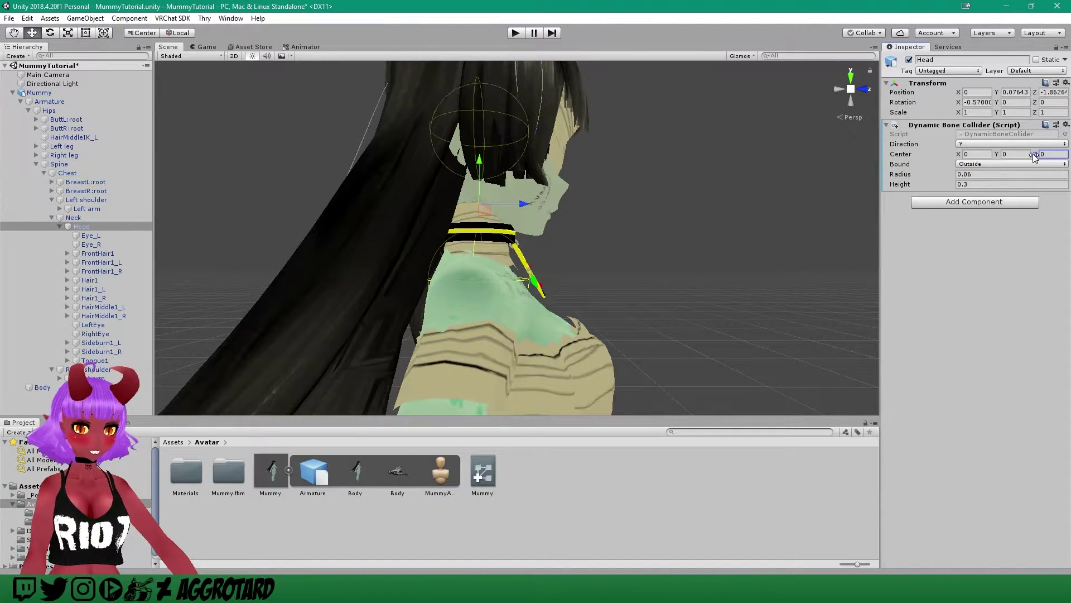
pyautogui.moveTo(841, 174)
pyautogui.mouseDown(button='middle')
pyautogui.moveTo(831, 173)
pyautogui.moveTo(839, 186)
pyautogui.mouseUp(button='middle')
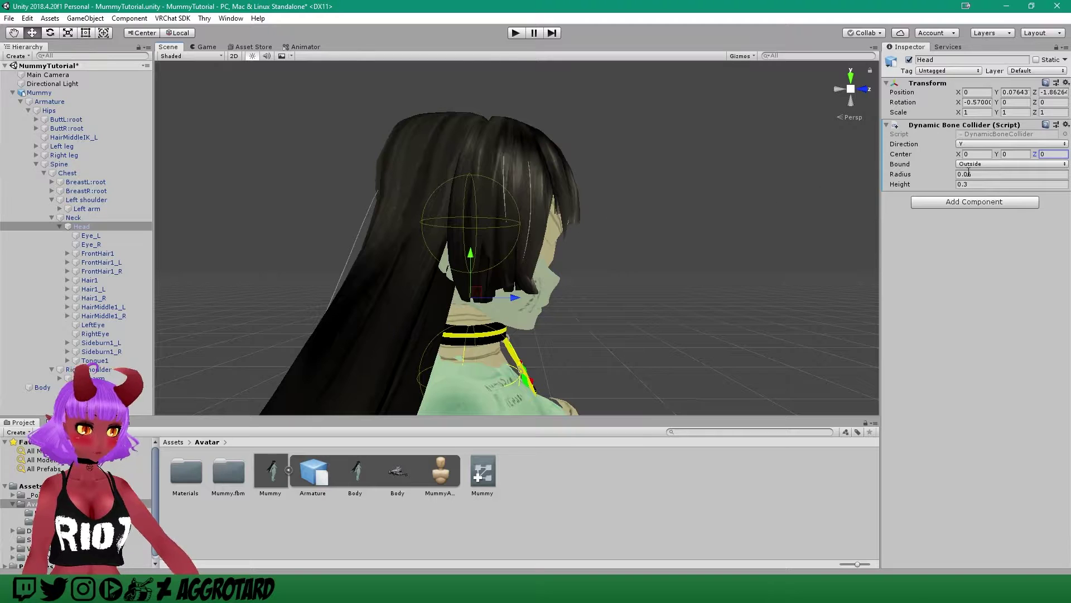
pyautogui.click(1038, 154)
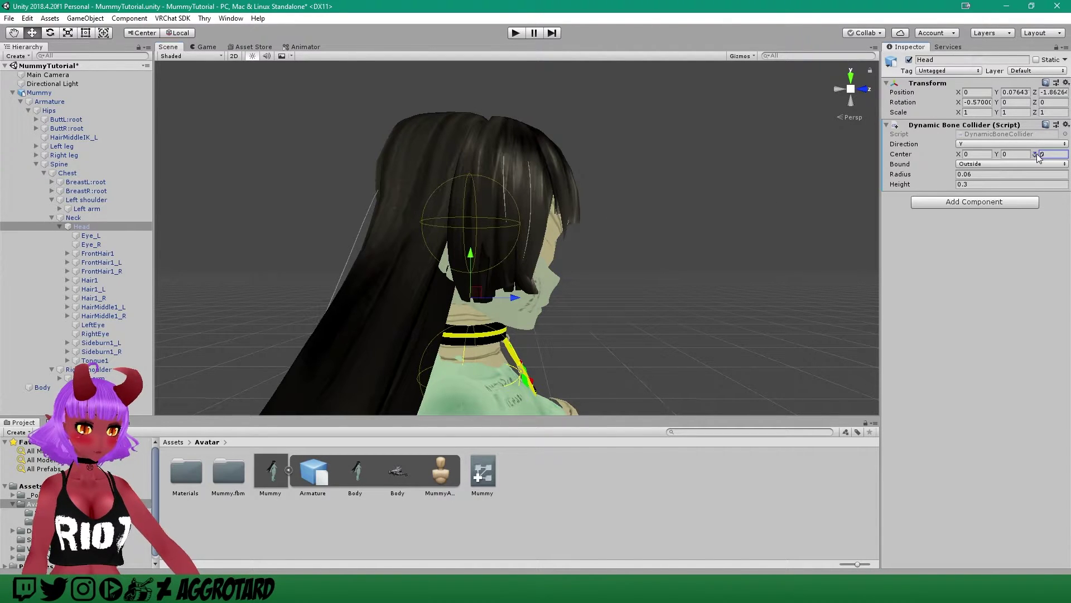
pyautogui.write('0.03')
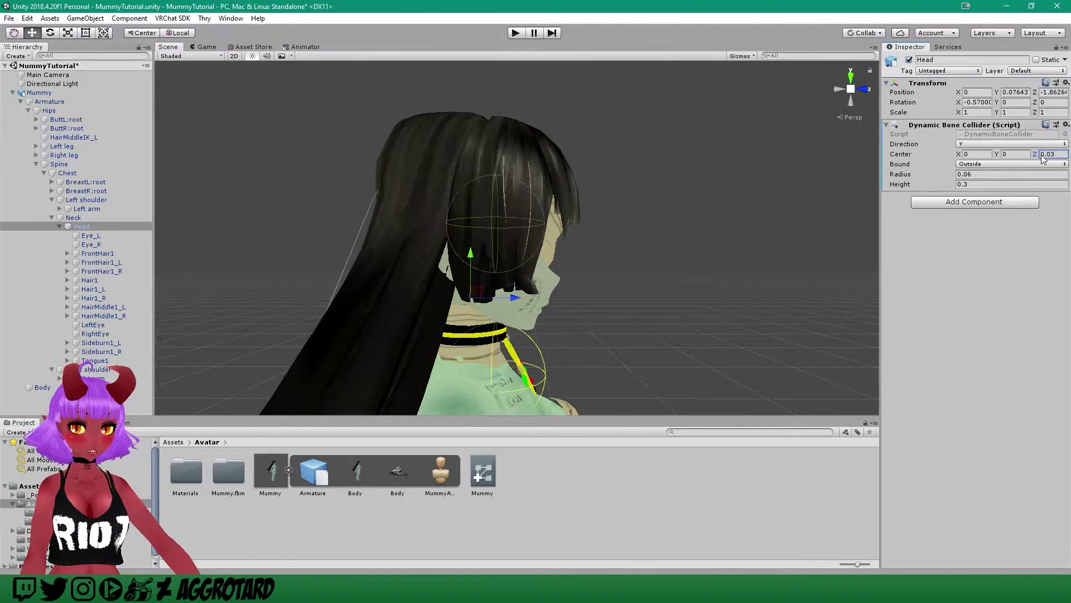
pyautogui.moveTo(695, 221); pyautogui.dragTo(696, 207, button='middle')
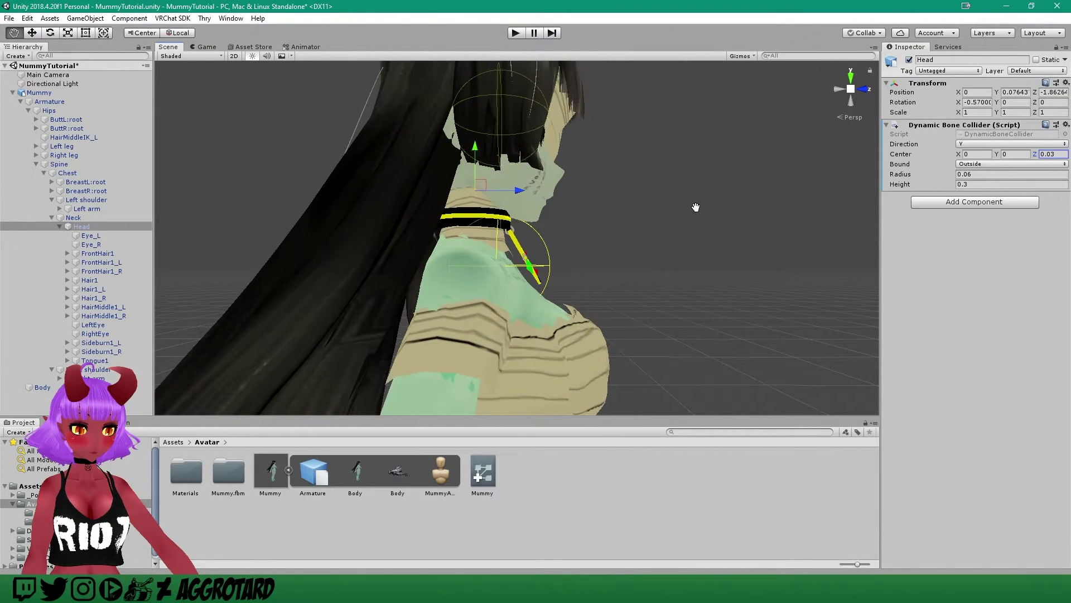
pyautogui.click(1055, 154)
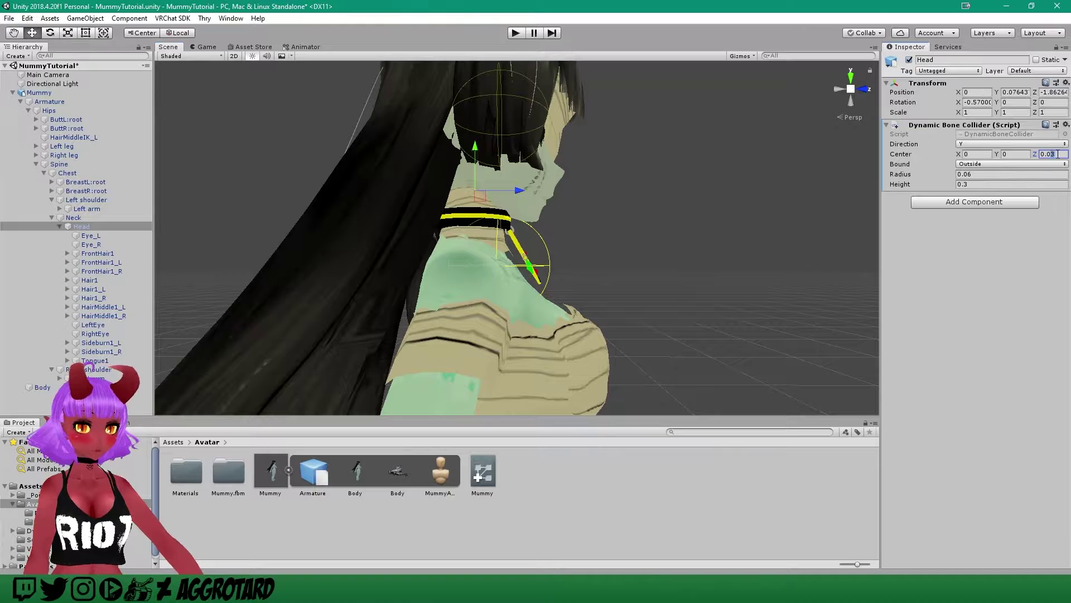
pyautogui.press('BackSpace')
pyautogui.write('2')
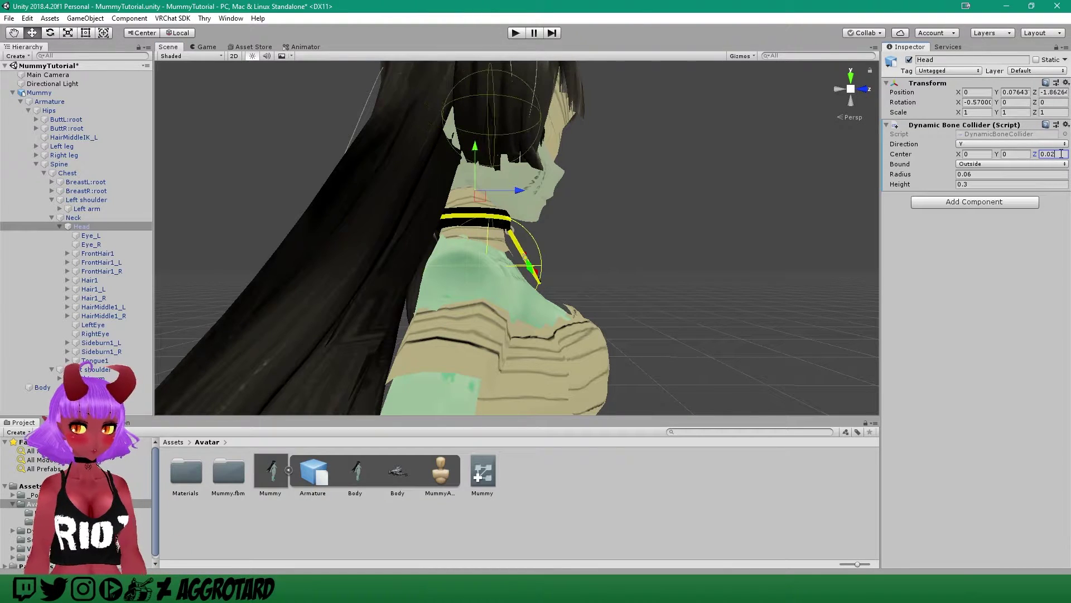
pyautogui.moveTo(664, 142); pyautogui.dragTo(664, 152, button='middle')
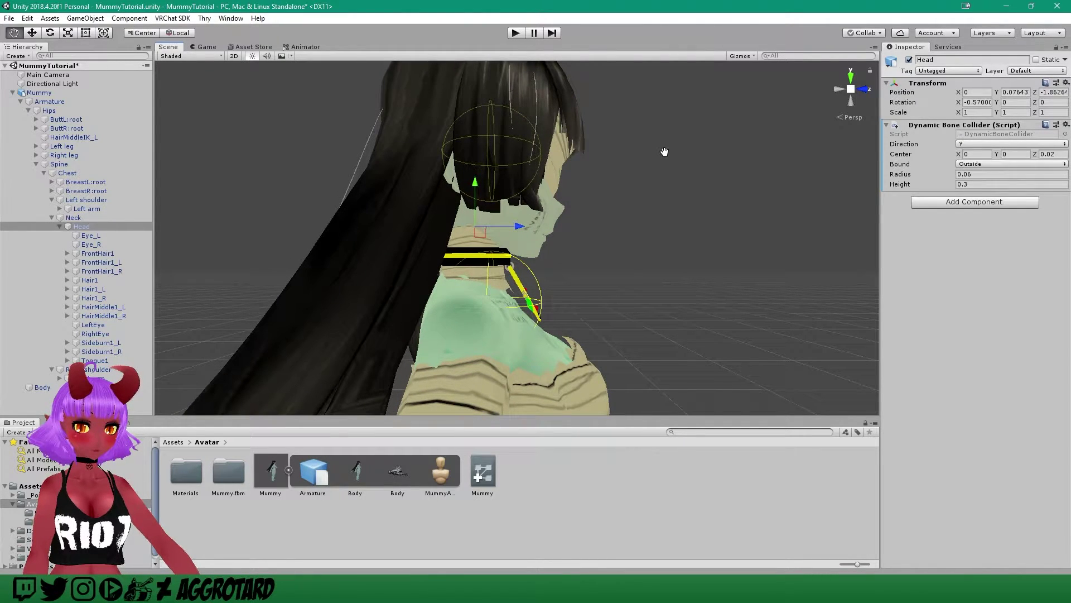
# Shorten the head collider by setting its Height to 0.2.
pyautogui.click(991, 184)
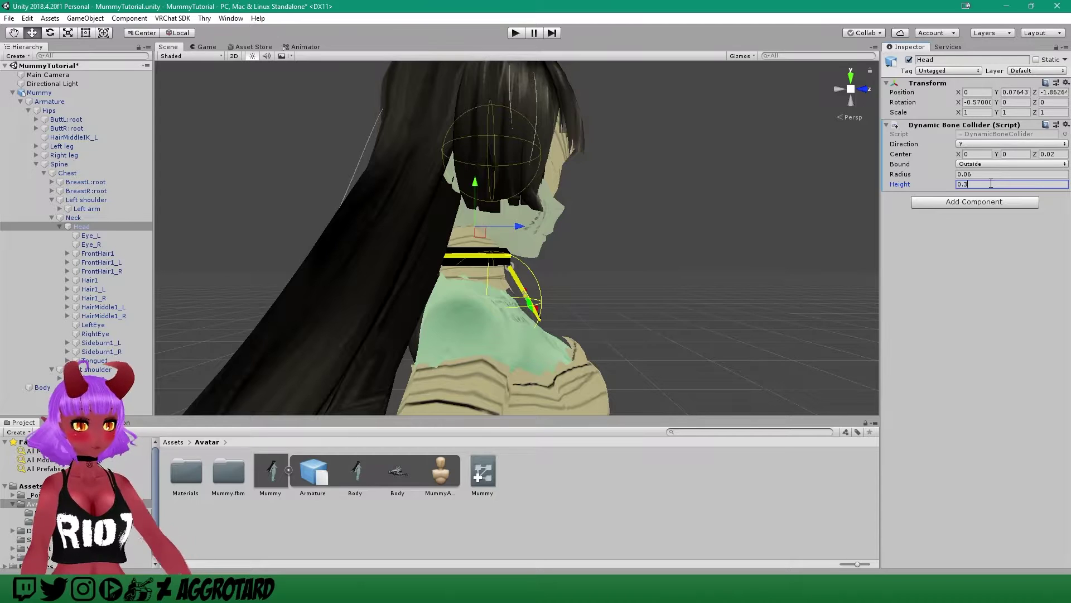
pyautogui.press('BackSpace')
pyautogui.write('2')
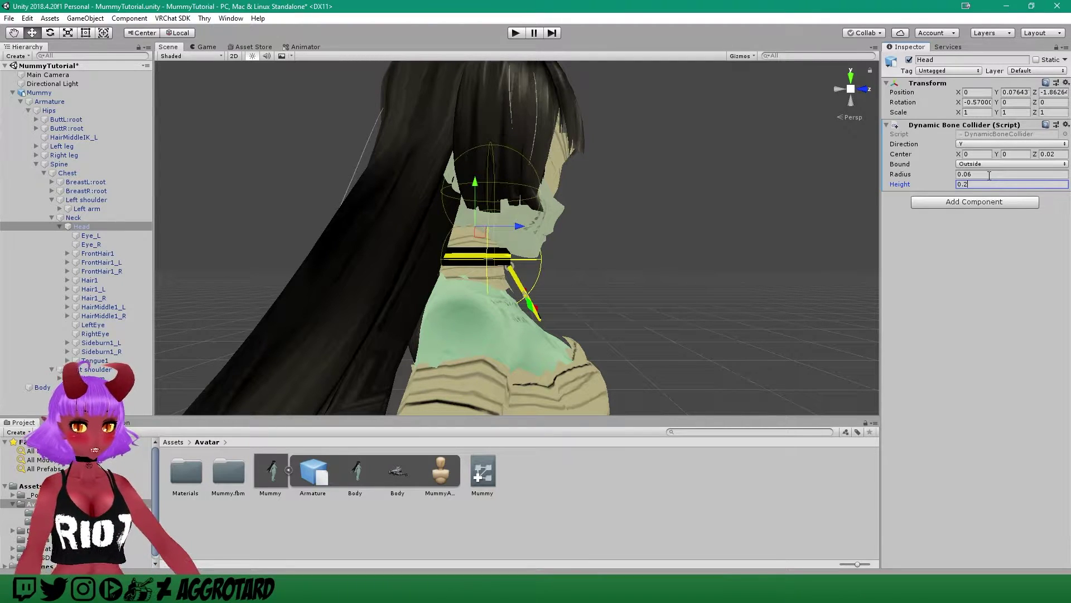
# Try a Center Z of 0.05 for the head collider and return it to 0.02.
pyautogui.click(1037, 155)
pyautogui.moveTo(1035, 155); pyautogui.dragTo(1040, 158)
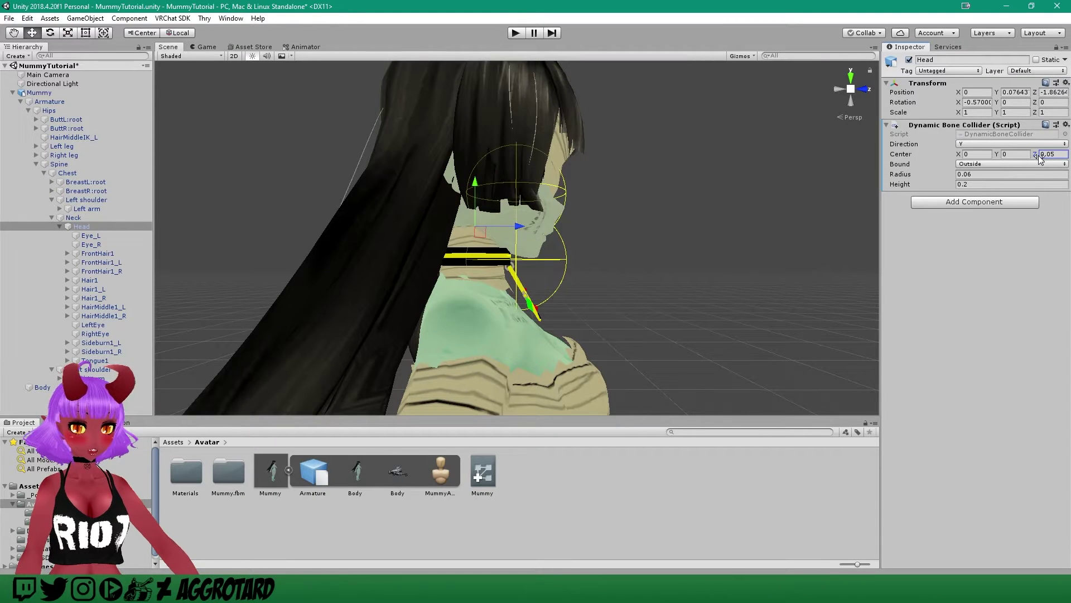
pyautogui.click(1063, 155)
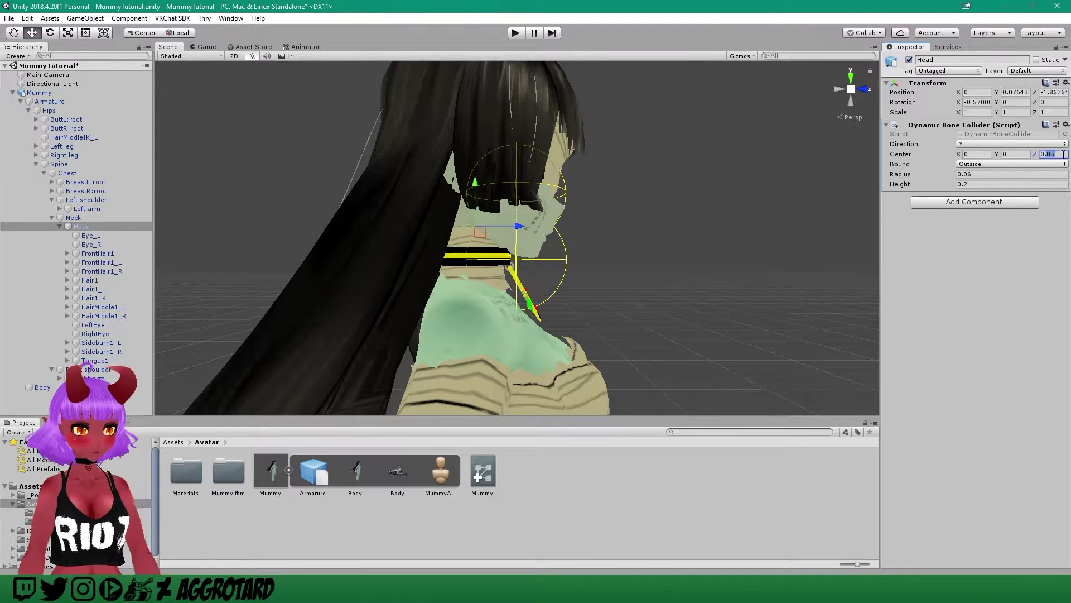
pyautogui.press('BackSpace')
pyautogui.write('2')
# Raise the head collider by setting its Center Y to 0.06, and check the fit from the front.
pyautogui.click(1004, 154)
pyautogui.write('0.06')
pyautogui.moveTo(762, 168); pyautogui.dragTo(759, 180, button='middle')
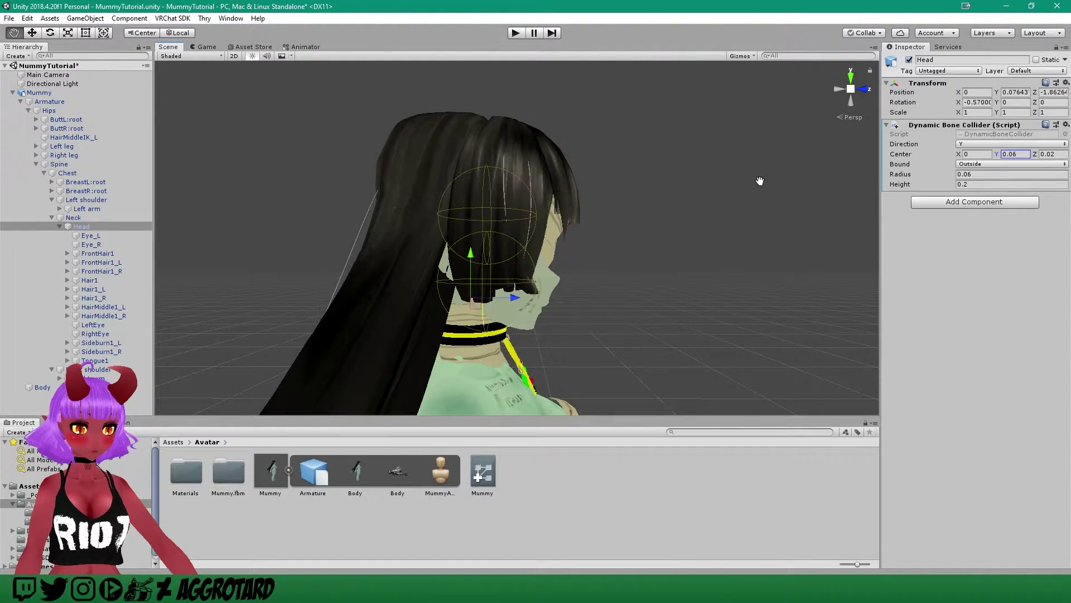
pyautogui.click(1038, 154)
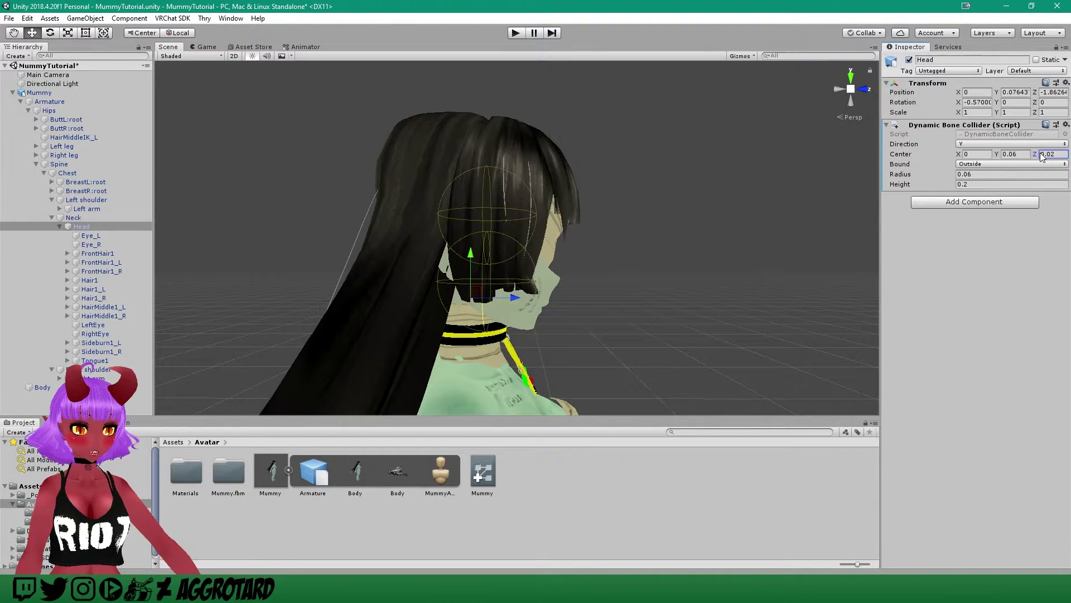
pyautogui.moveTo(680, 212)
pyautogui.keyDown('alt'); pyautogui.mouseDown()
pyautogui.moveTo(495, 208)
pyautogui.moveTo(665, 208)
pyautogui.moveTo(672, 220)
pyautogui.moveTo(605, 215)
pyautogui.moveTo(686, 194)
pyautogui.mouseUp(); pyautogui.keyUp('alt')
pyautogui.scroll(5, 686, 203)
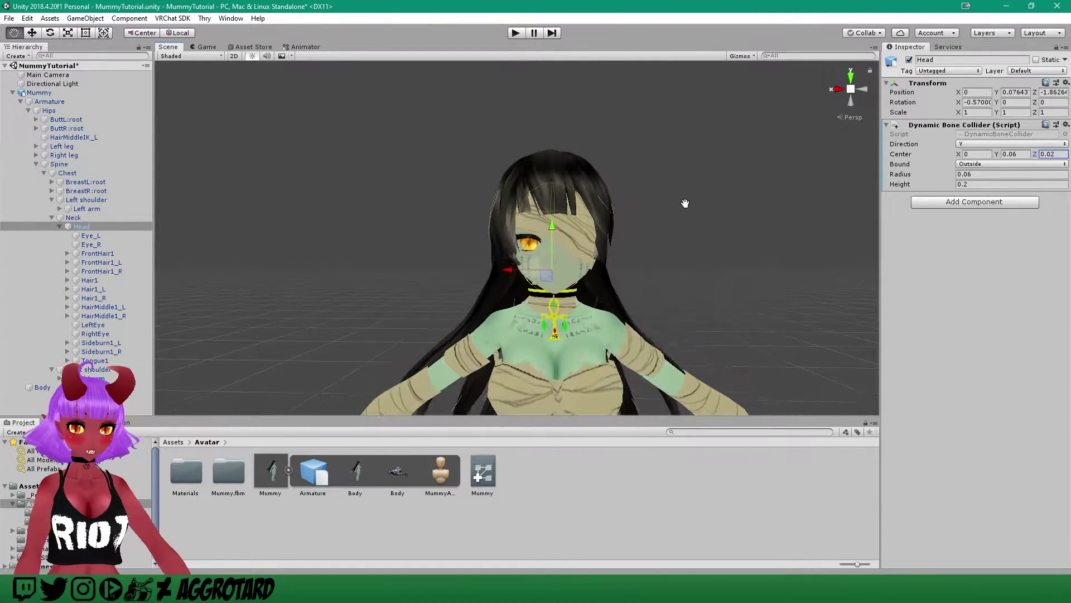
pyautogui.moveTo(644, 237); pyautogui.dragTo(628, 216, button='middle')
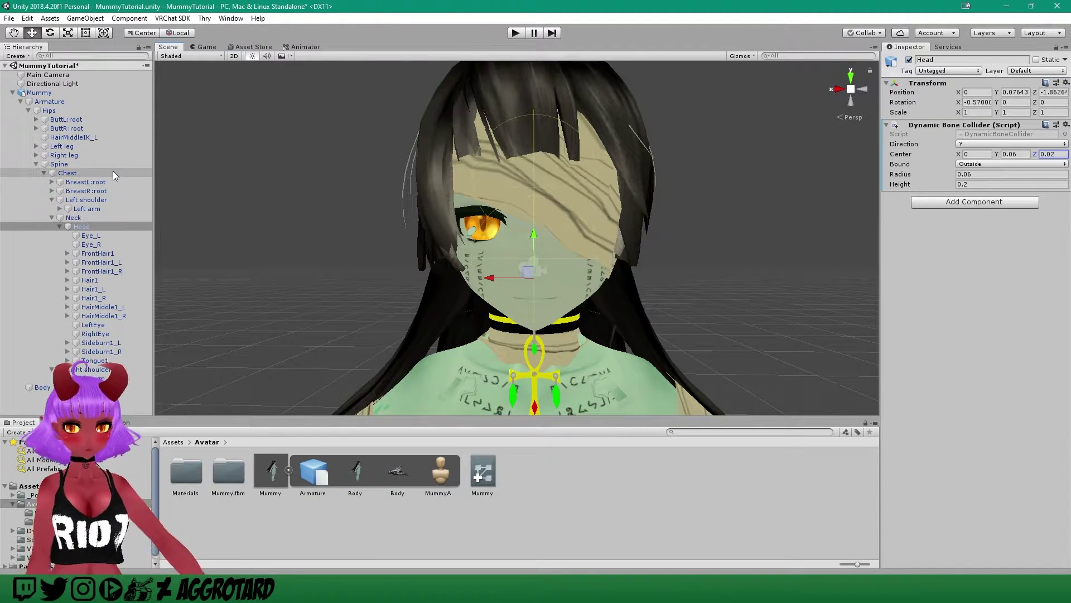
# Select the Mummy avatar and set the Colliders Size of its Dynamic Bone component to 1.
pyautogui.click(59, 94)
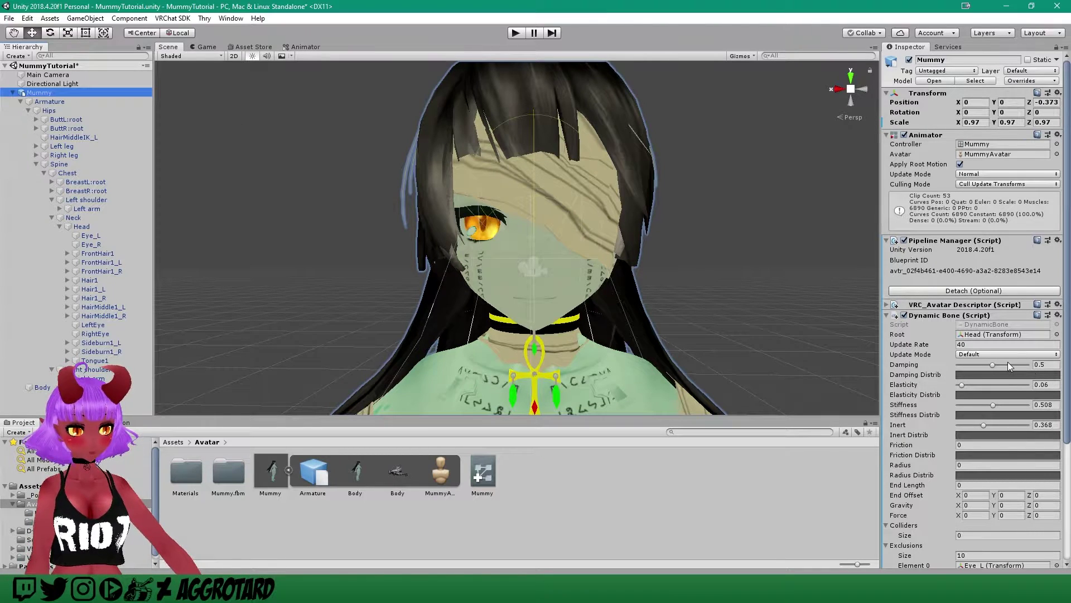
pyautogui.scroll(-5, 1008, 361)
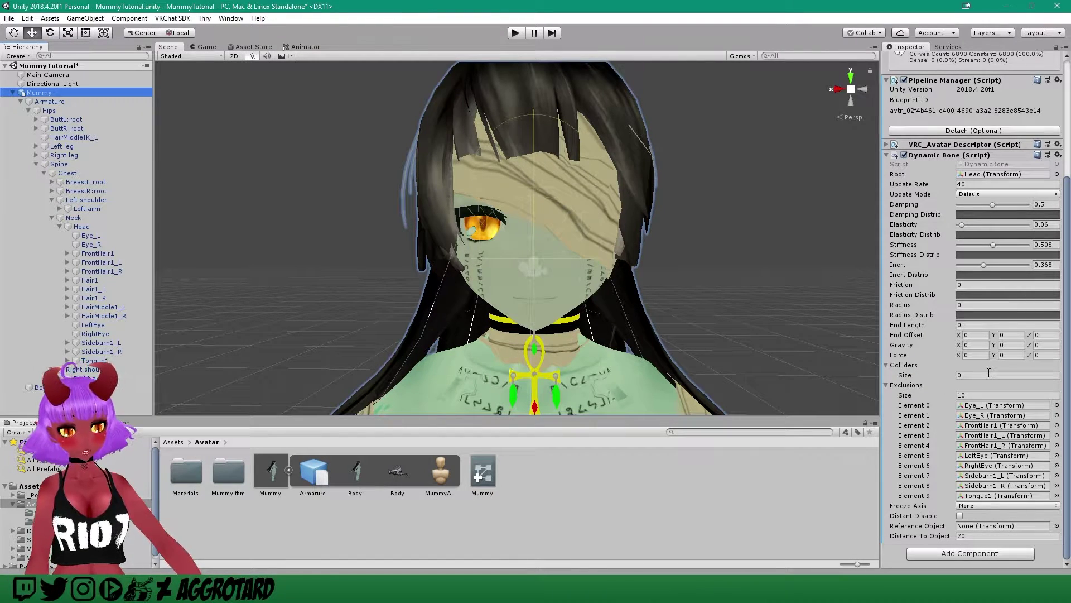
pyautogui.scroll(-6, 699, 343)
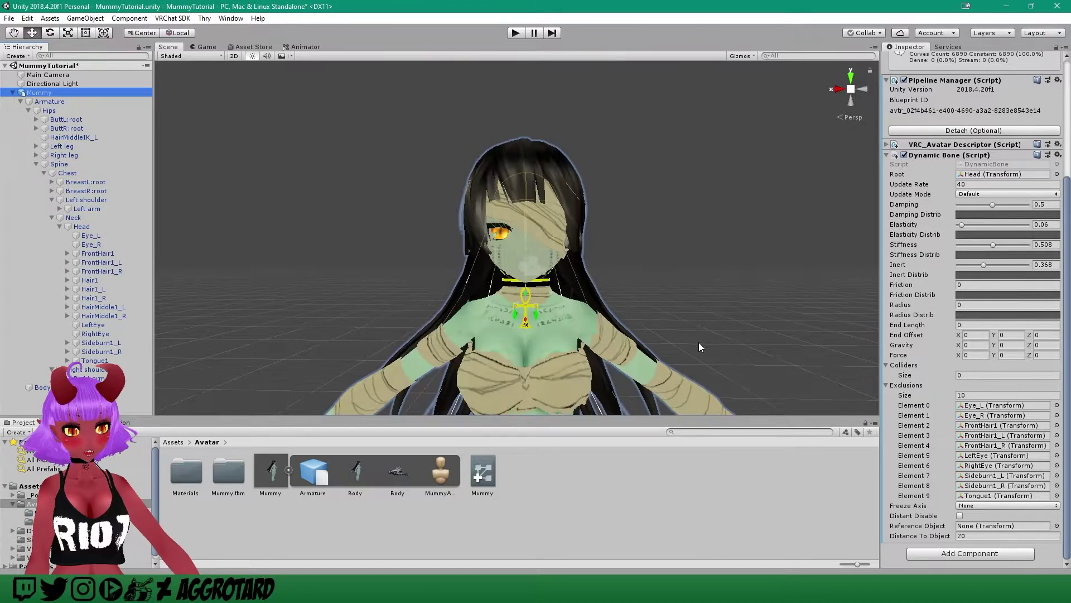
pyautogui.scroll(3, 567, 190)
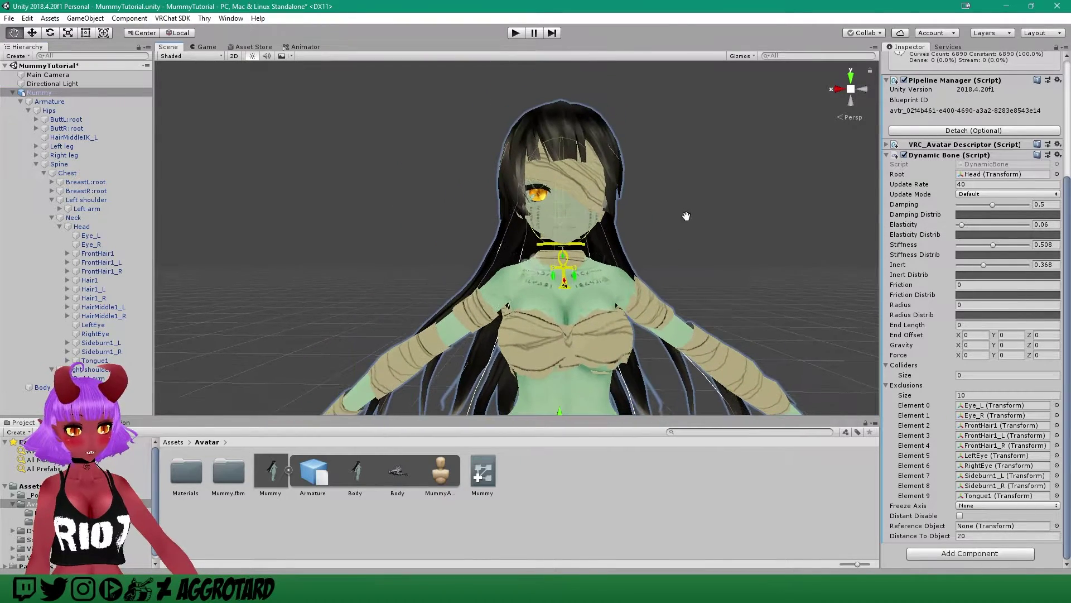
pyautogui.scroll(-2, 668, 271)
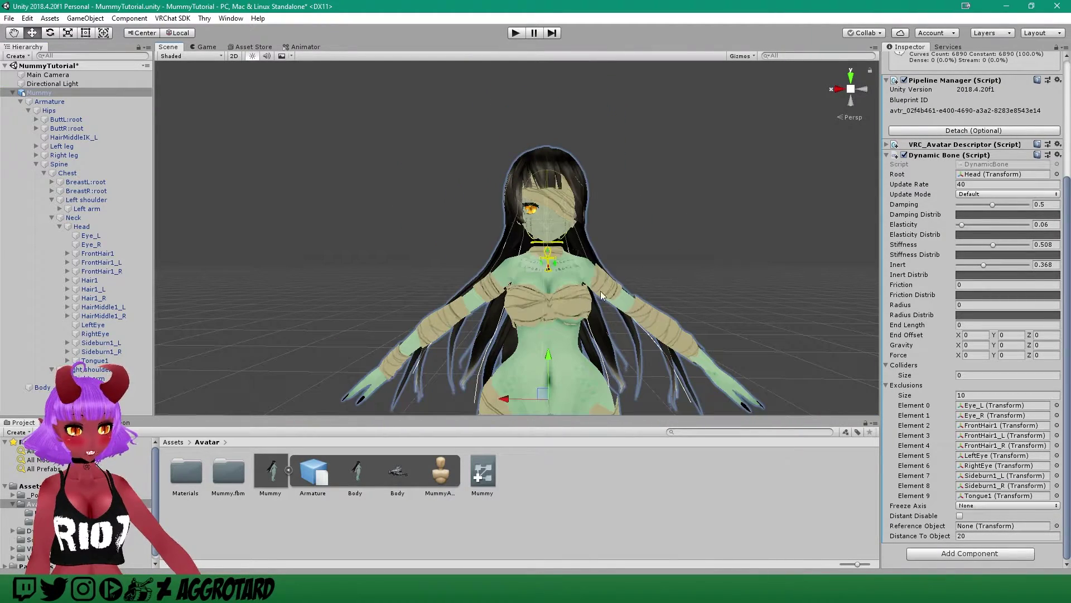
pyautogui.scroll(6, 615, 215)
pyautogui.scroll(-4, 633, 216)
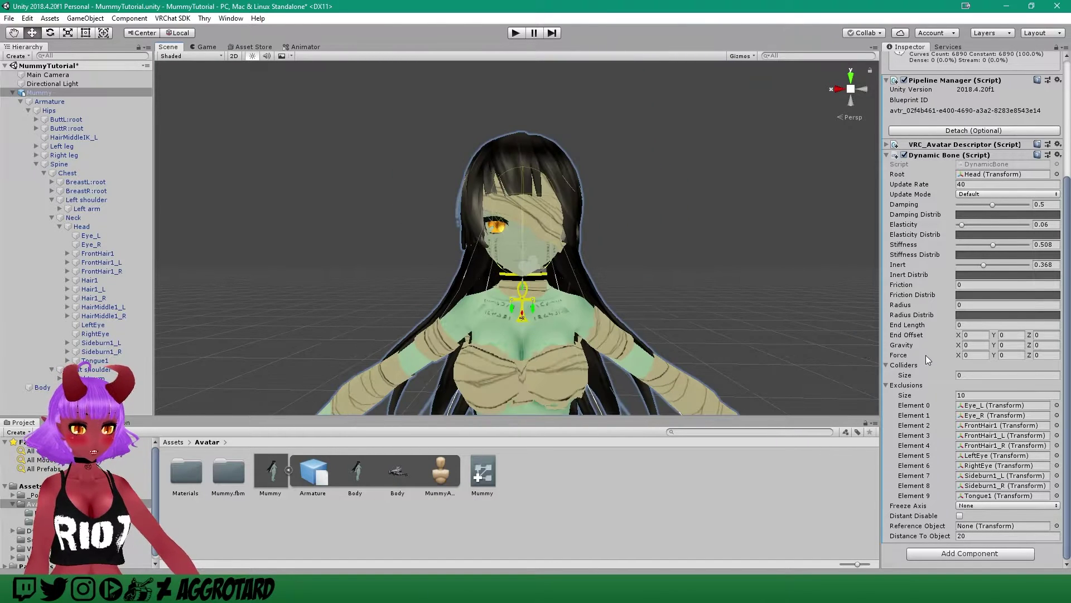
pyautogui.click(1001, 374)
pyautogui.write('1')
pyautogui.press('Return')
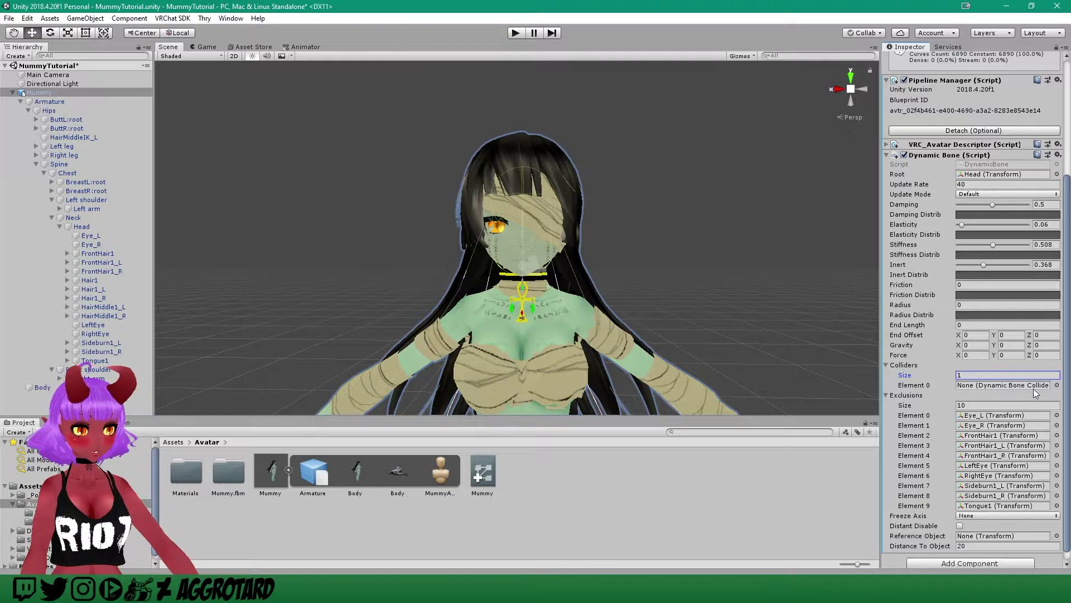
# Assign the Head collider to Element 0 of the Dynamic Bone's Colliders list.
pyautogui.click(1057, 386)
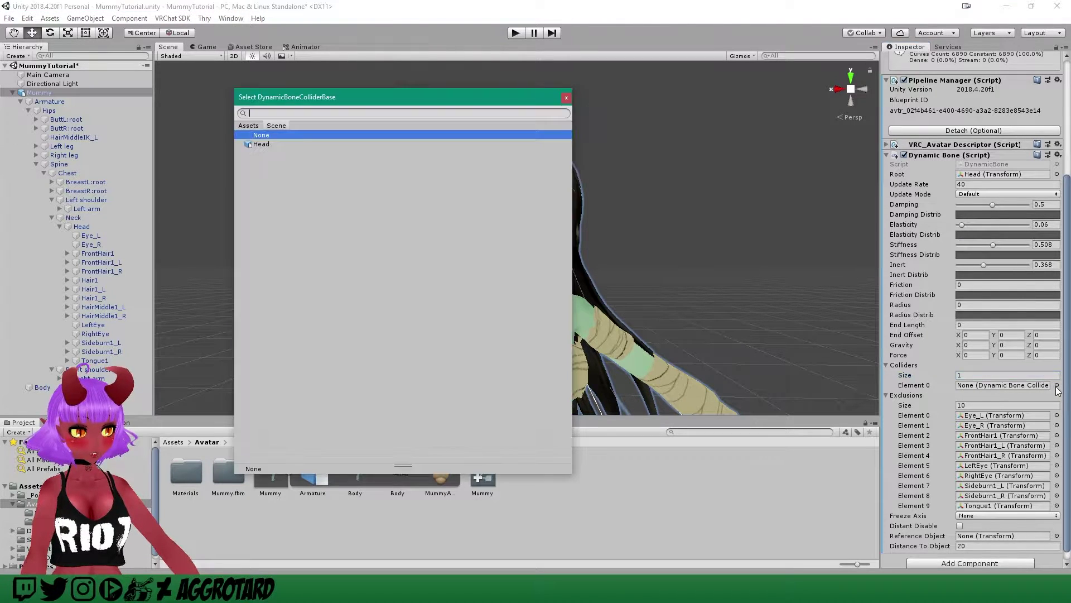
pyautogui.click(269, 145)
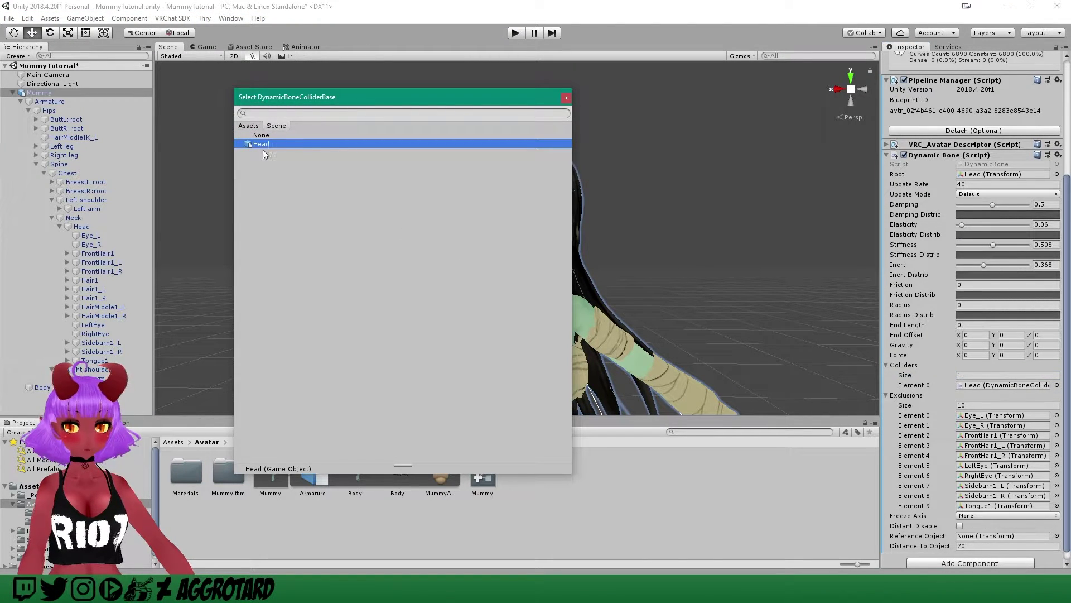
pyautogui.click(567, 98)
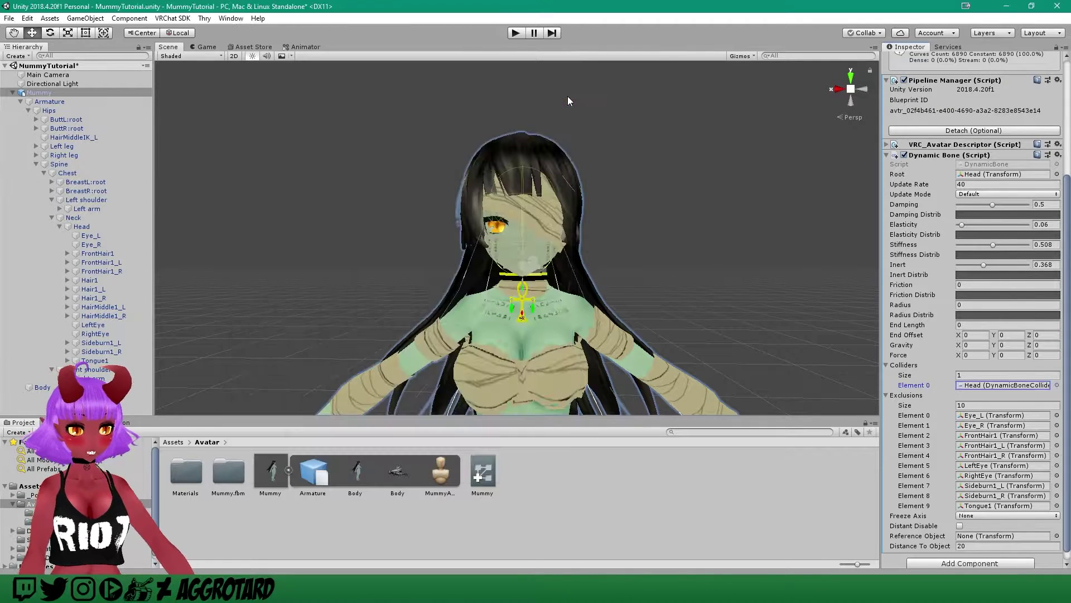
pyautogui.moveTo(660, 218)
pyautogui.mouseDown(button='middle')
pyautogui.moveTo(658, 206)
pyautogui.moveTo(646, 216)
pyautogui.mouseUp(button='middle')
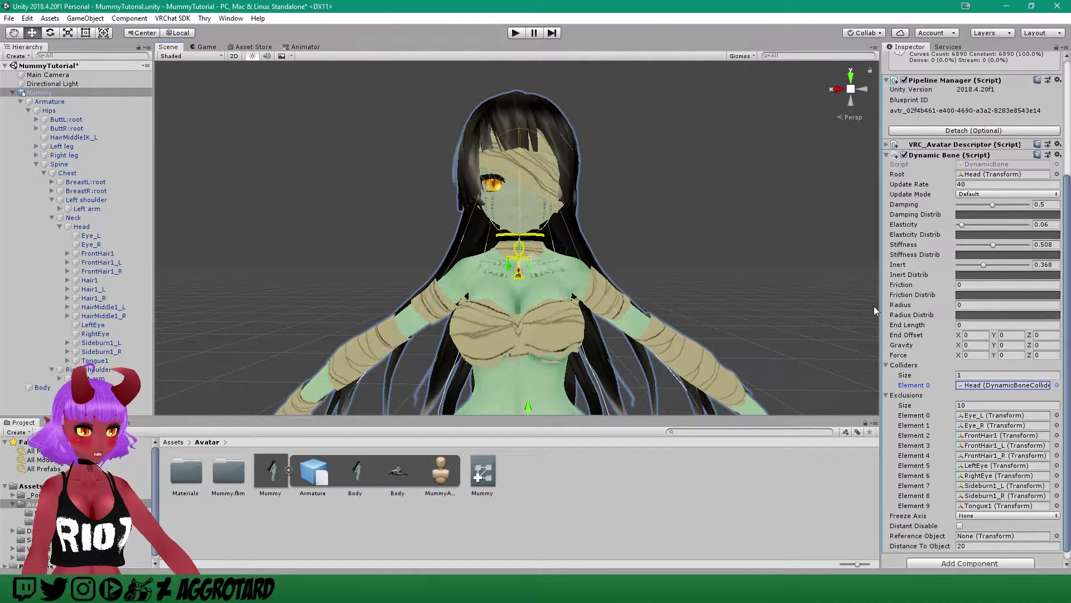
# Set the Mummy's Dynamic Bone Radius to 0.02 after trying 0.1.
pyautogui.click(979, 306)
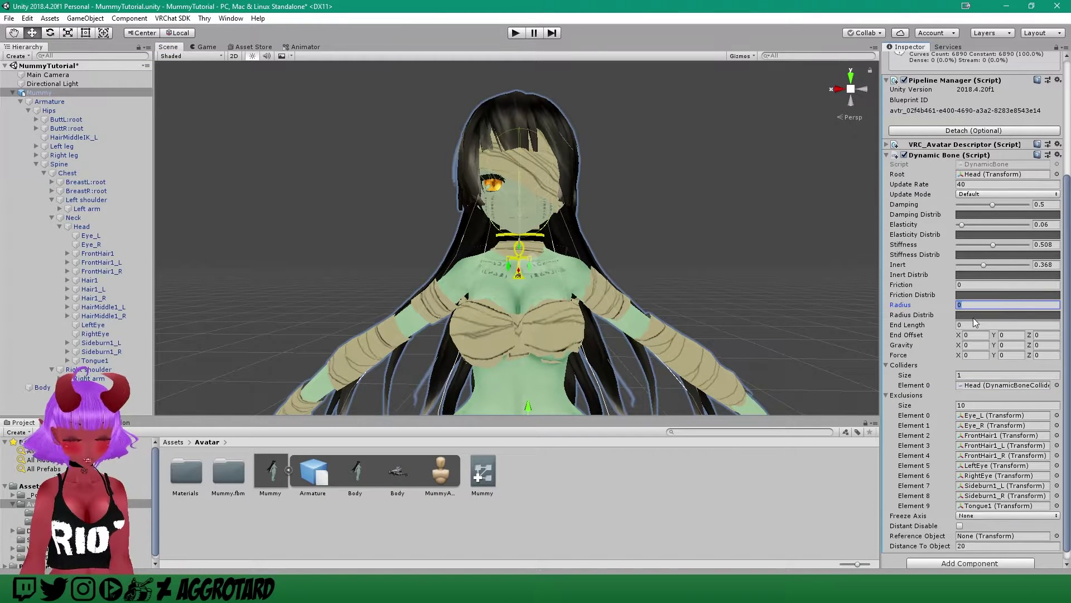
pyautogui.write('0.')
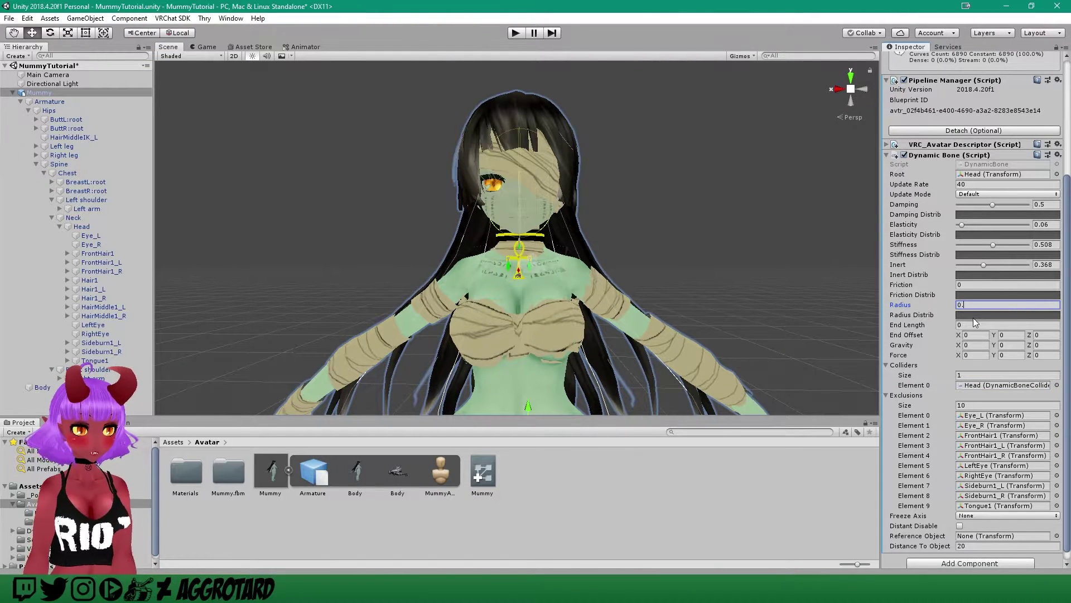
pyautogui.write('1')
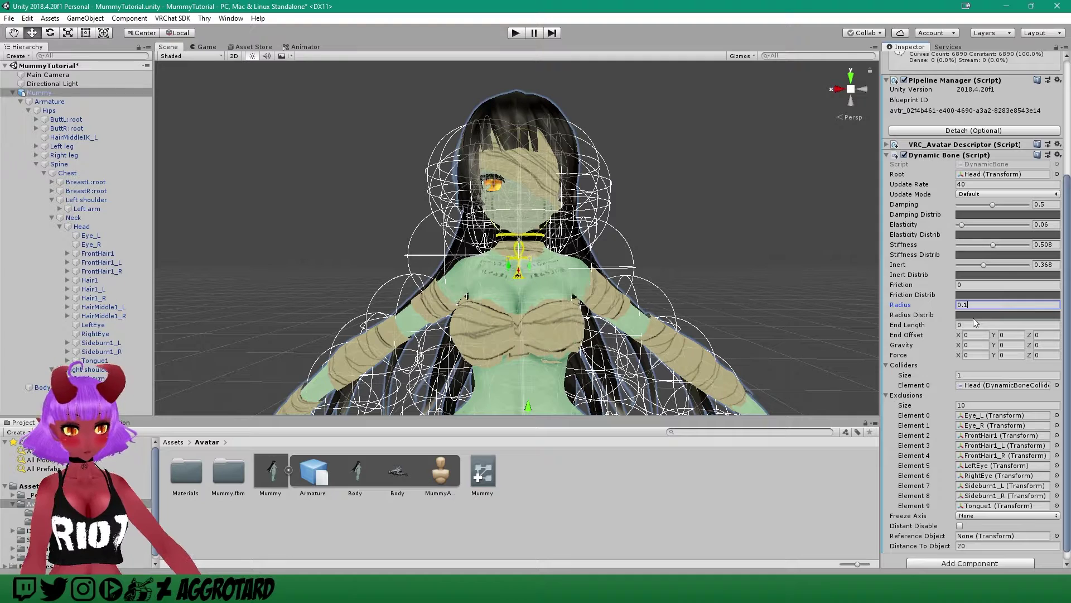
pyautogui.press('BackSpace')
pyautogui.write('02')
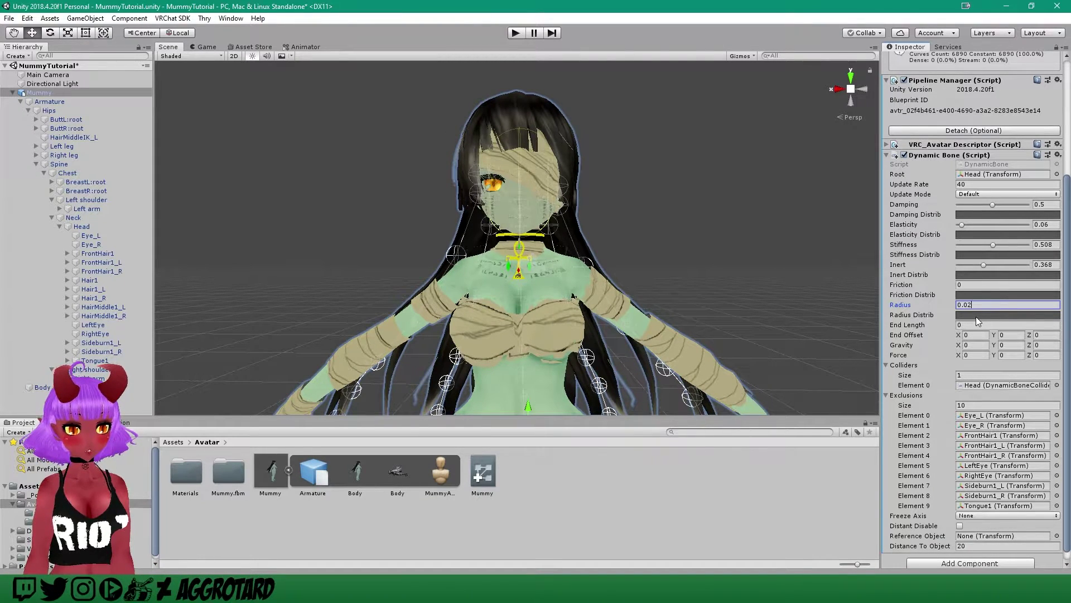
# Test the Mummy's hair movement against the head collider in Play mode from the Scene view, and end the test.
pyautogui.moveTo(615, 258); pyautogui.dragTo(684, 287, button='right')
pyautogui.scroll(-3, 684, 287)
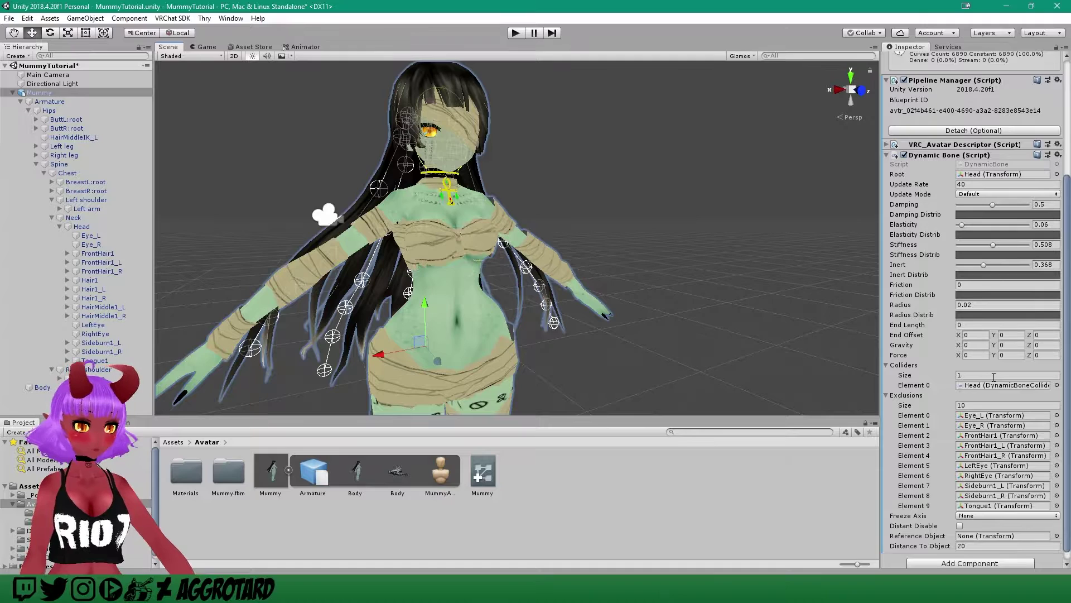
pyautogui.click(516, 34)
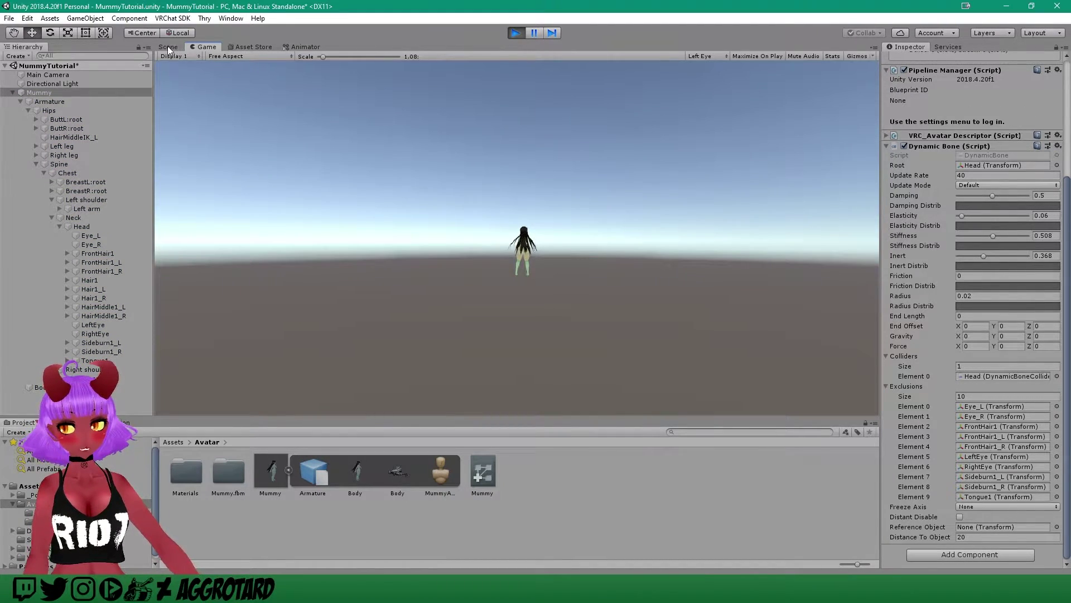
pyautogui.click(169, 47)
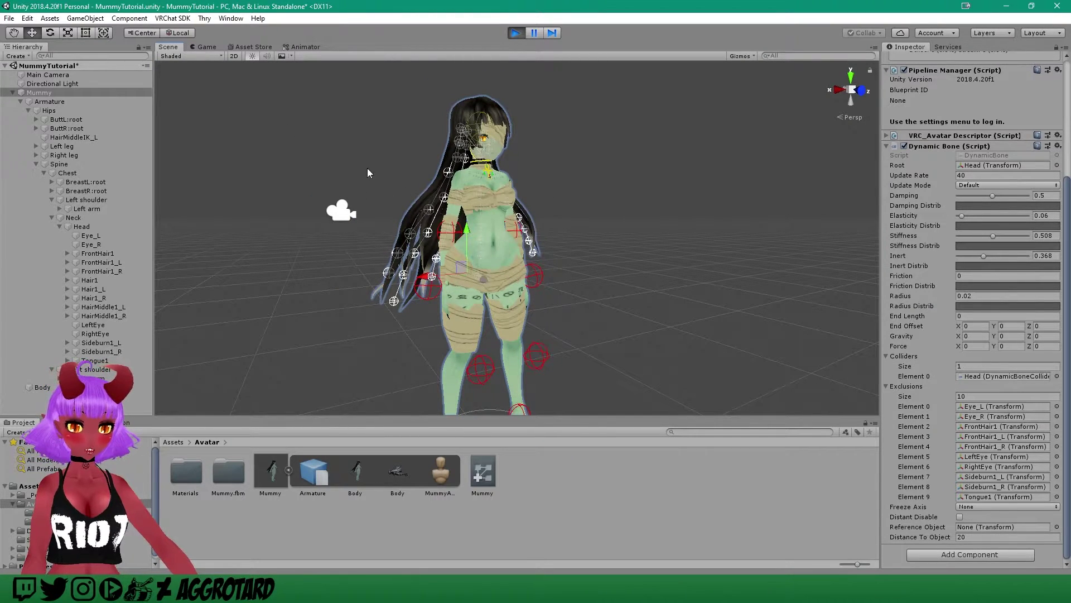
pyautogui.click(43, 94)
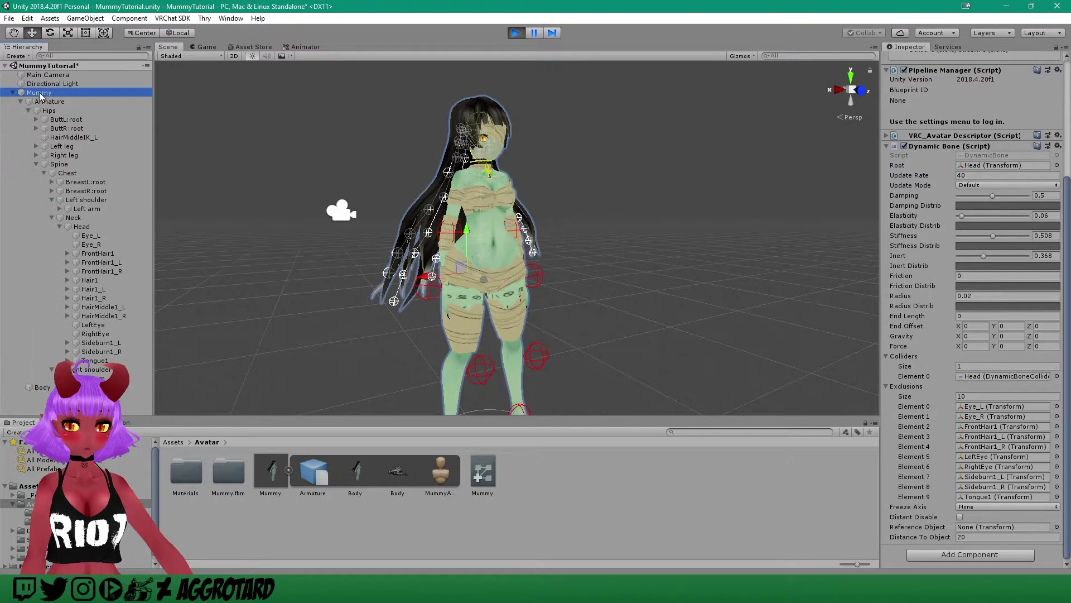
pyautogui.click(486, 281)
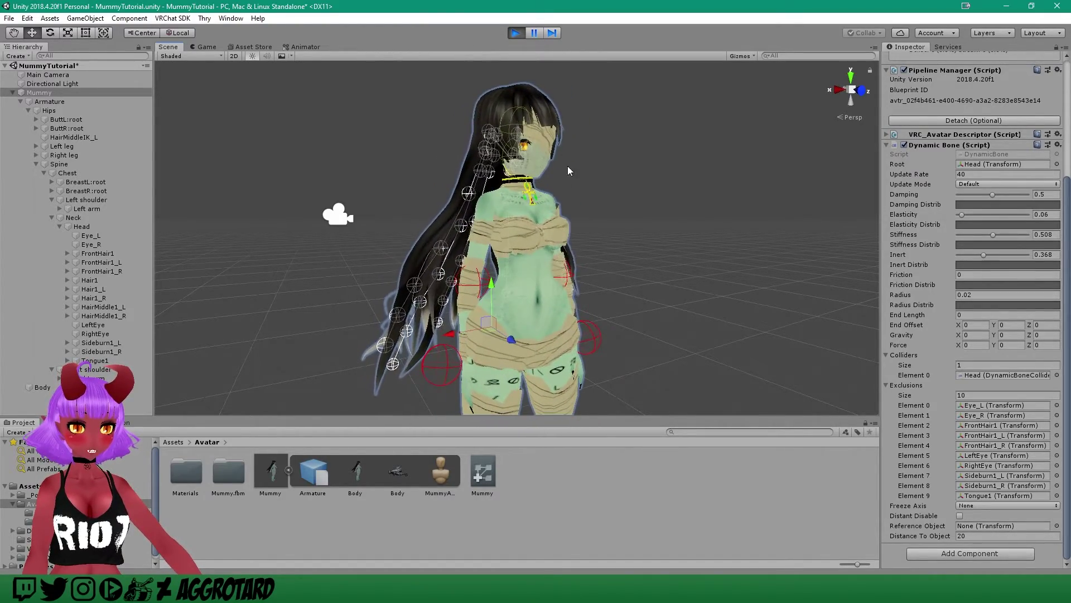
pyautogui.click(514, 33)
# Add a Dynamic Bone Collider to the Right shoulder with Center Y 0.03, radius 0.04 and height 0.15.
pyautogui.moveTo(642, 245); pyautogui.dragTo(527, 193, button='middle')
pyautogui.moveTo(594, 187); pyautogui.dragTo(530, 178, button='right')
pyautogui.moveTo(595, 151); pyautogui.dragTo(583, 228, button='middle')
pyautogui.scroll(5, 557, 212)
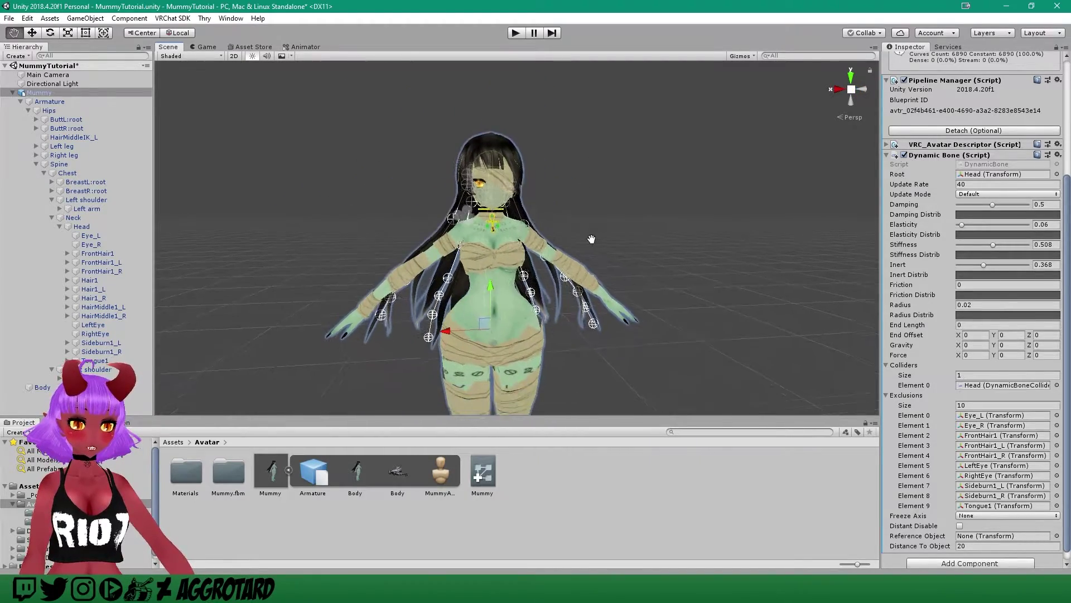
pyautogui.moveTo(539, 200)
pyautogui.mouseDown(button='middle')
pyautogui.moveTo(519, 189)
pyautogui.moveTo(535, 212)
pyautogui.moveTo(556, 199)
pyautogui.moveTo(555, 209)
pyautogui.moveTo(553, 184)
pyautogui.moveTo(551, 196)
pyautogui.mouseUp(button='middle')
pyautogui.scroll(-3, 553, 197)
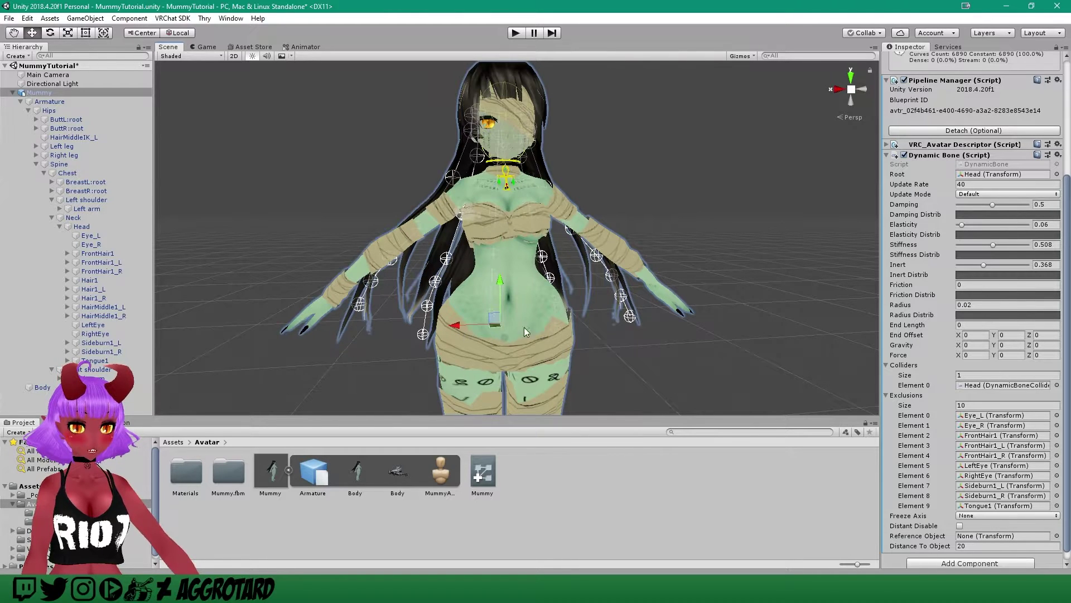
pyautogui.moveTo(549, 201); pyautogui.dragTo(555, 214, button='middle')
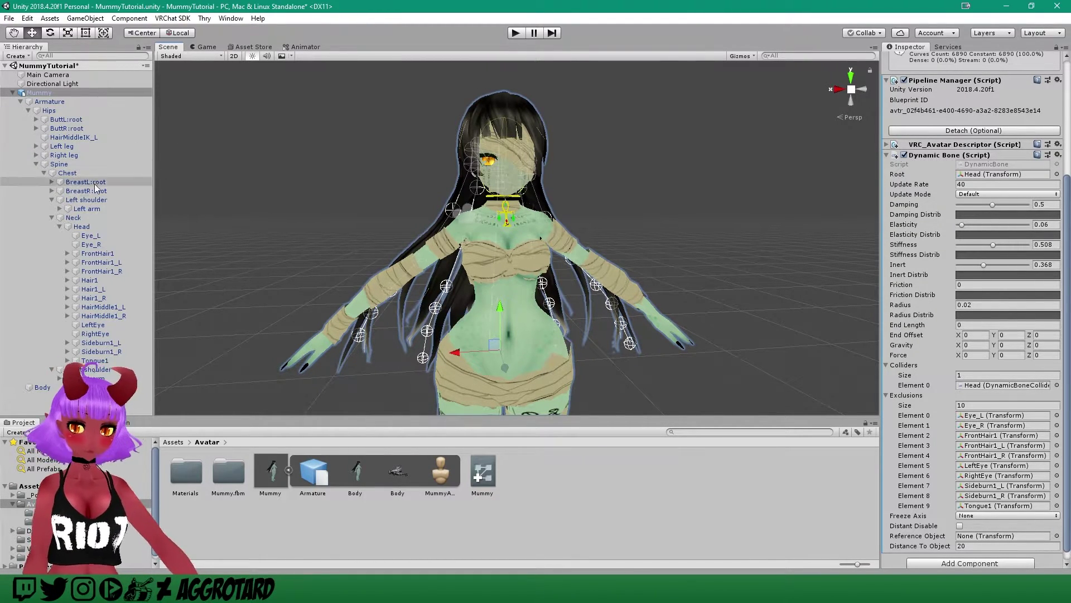
pyautogui.doubleClick(95, 370)
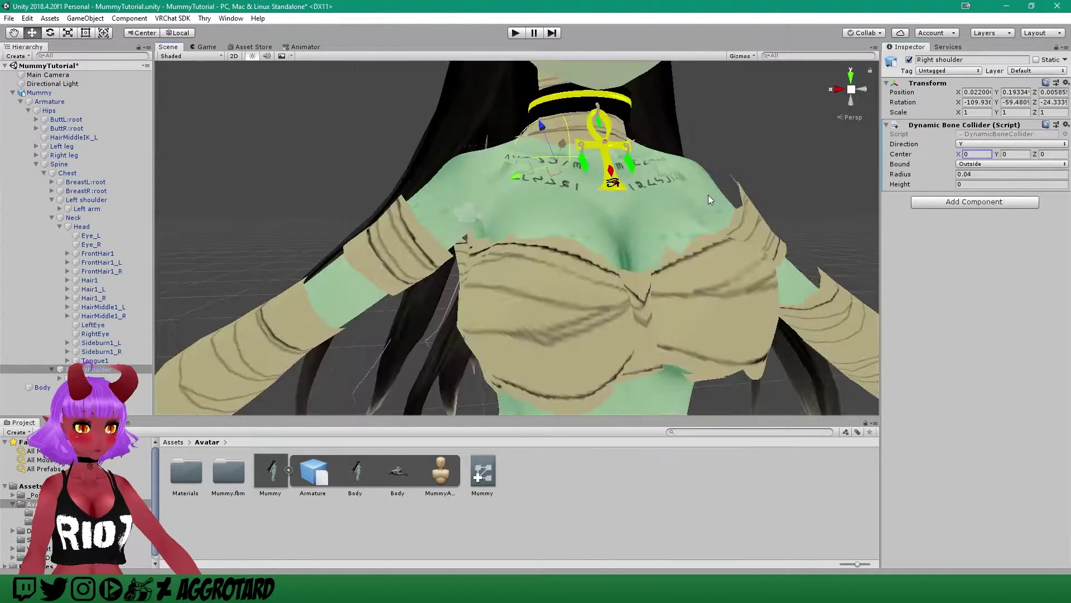
pyautogui.click(974, 184)
pyautogui.write('0.')
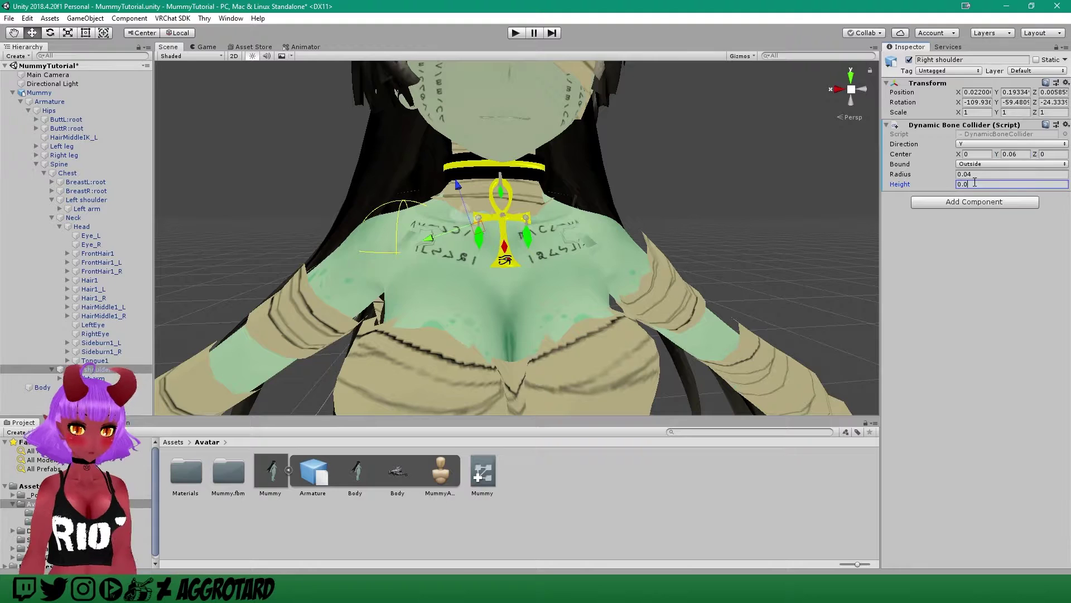
pyautogui.write('15')
pyautogui.moveTo(999, 155); pyautogui.dragTo(999, 154)
# Add a Dynamic Bone Collider to the Left shoulder and give it the component values copied from the Right shoulder.
pyautogui.rightClick(1005, 125)
pyautogui.click(1009, 198)
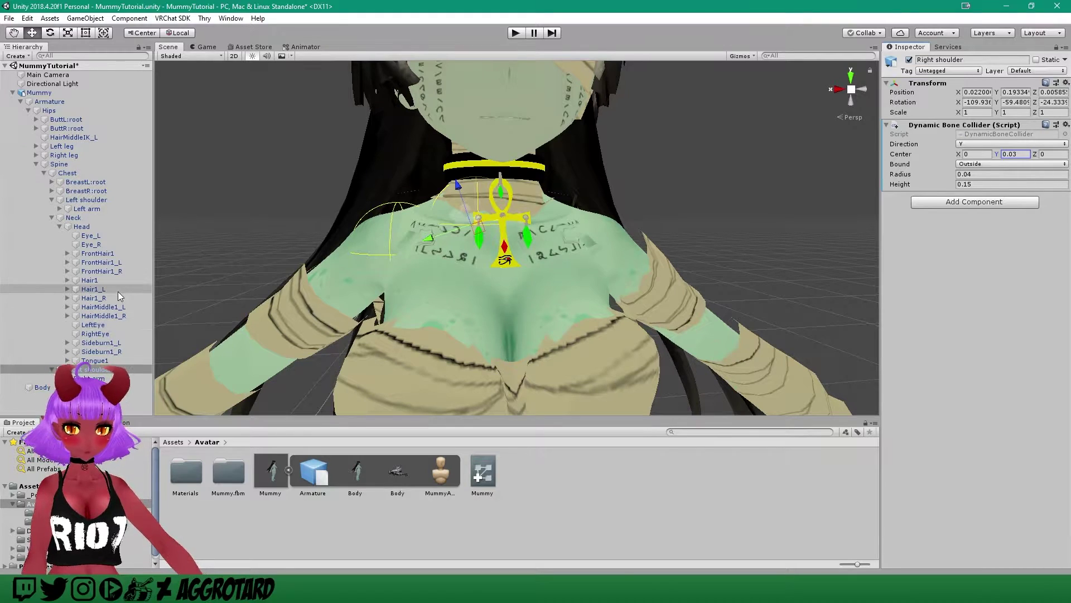
pyautogui.click(92, 200)
pyautogui.click(971, 133)
pyautogui.click(959, 185)
pyautogui.rightClick(993, 125)
pyautogui.click(1007, 222)
pyautogui.scroll(-5, 480, 279)
pyautogui.moveTo(481, 279); pyautogui.dragTo(460, 265, button='middle')
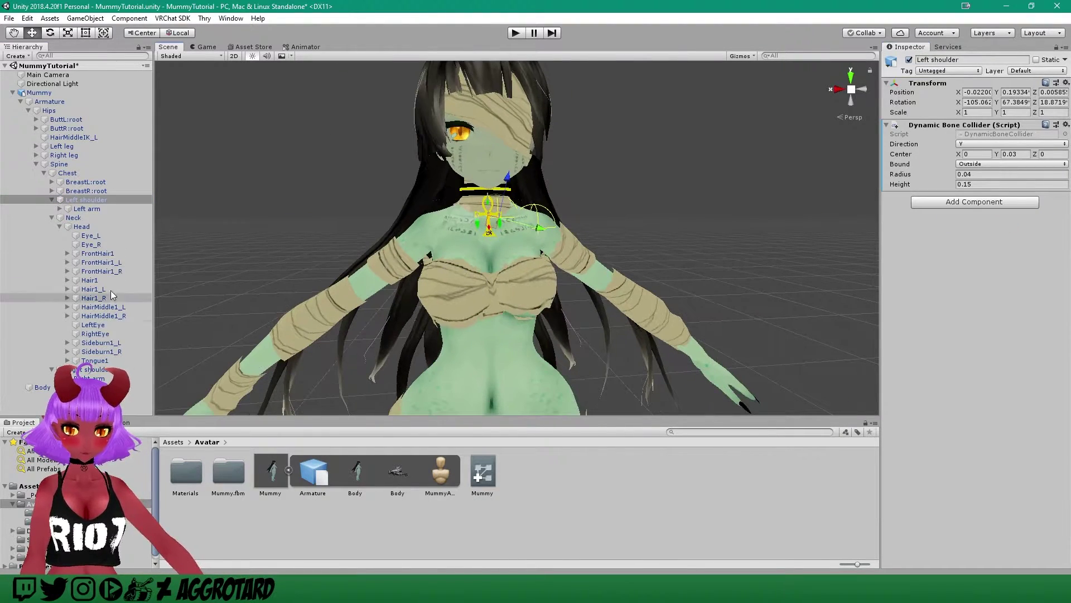
# Add a Dynamic Bone Collider to the Chest with radius 0.07 and height 0.3.
pyautogui.click(67, 173)
pyautogui.click(969, 132)
pyautogui.click(960, 184)
pyautogui.doubleClick(987, 175)
pyautogui.write('07')
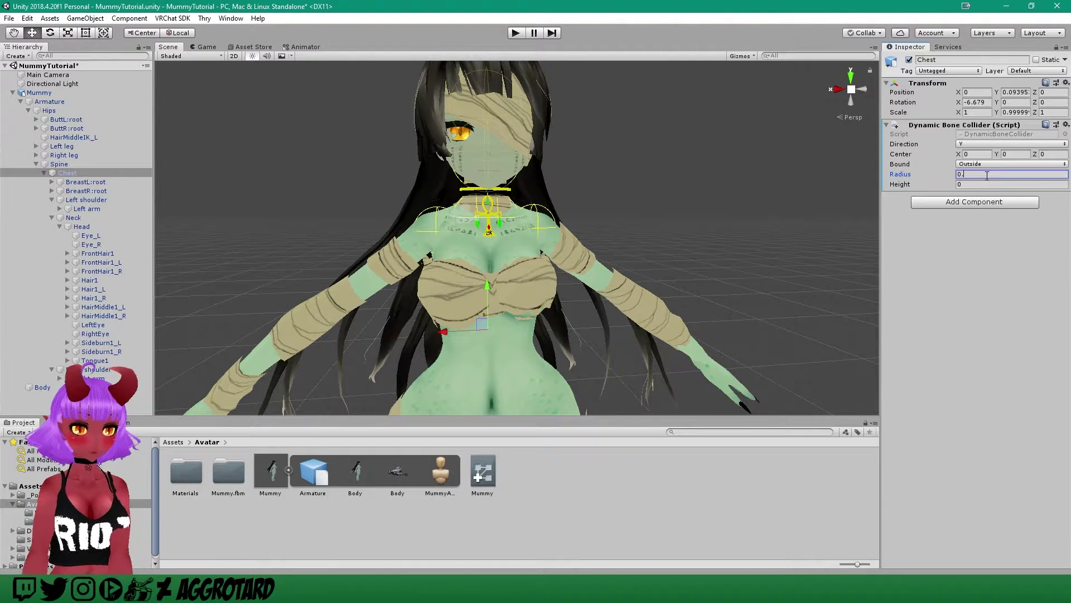
pyautogui.press('Return')
pyautogui.click(964, 183)
pyautogui.write('0.3')
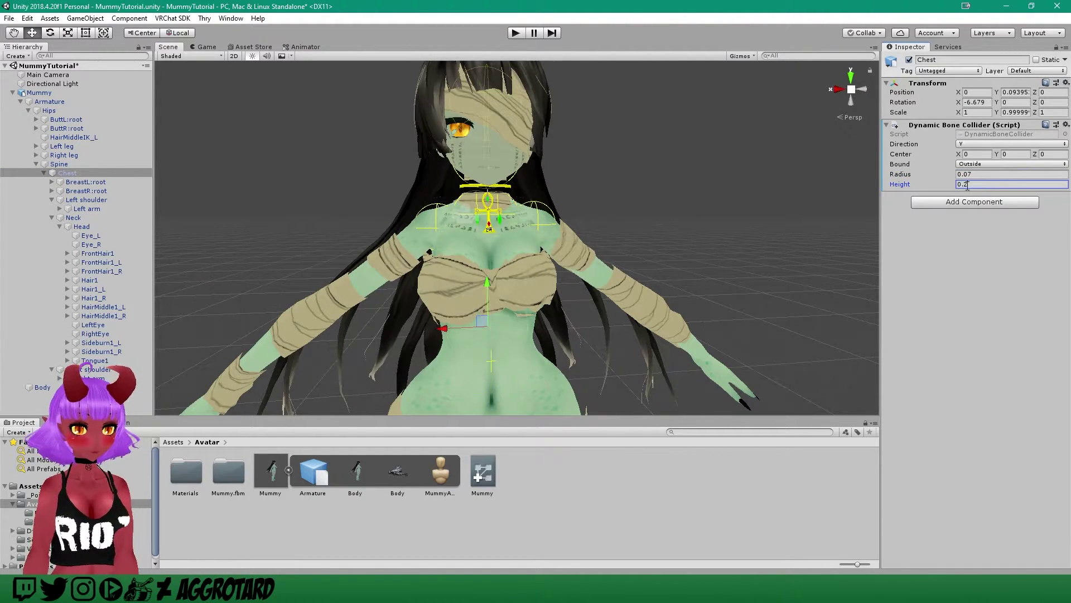
pyautogui.click(1002, 155)
# Set up the Dynamic Bone Collider on the Hips with Direction X, radius 0.06 and height 0.3.
pyautogui.doubleClick(49, 110)
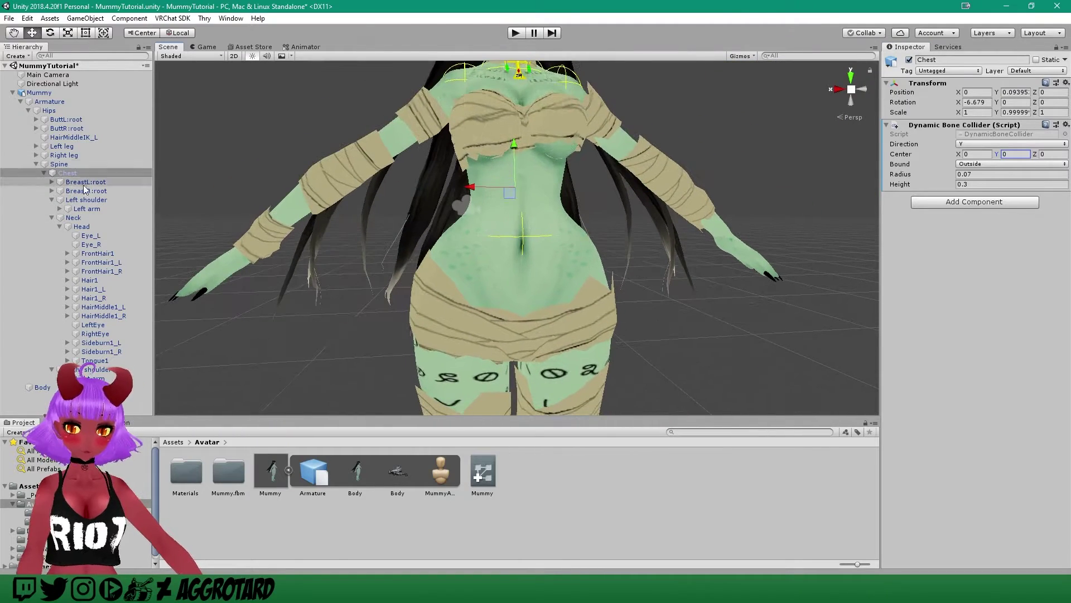
pyautogui.click(1010, 174)
pyautogui.write('0.07')
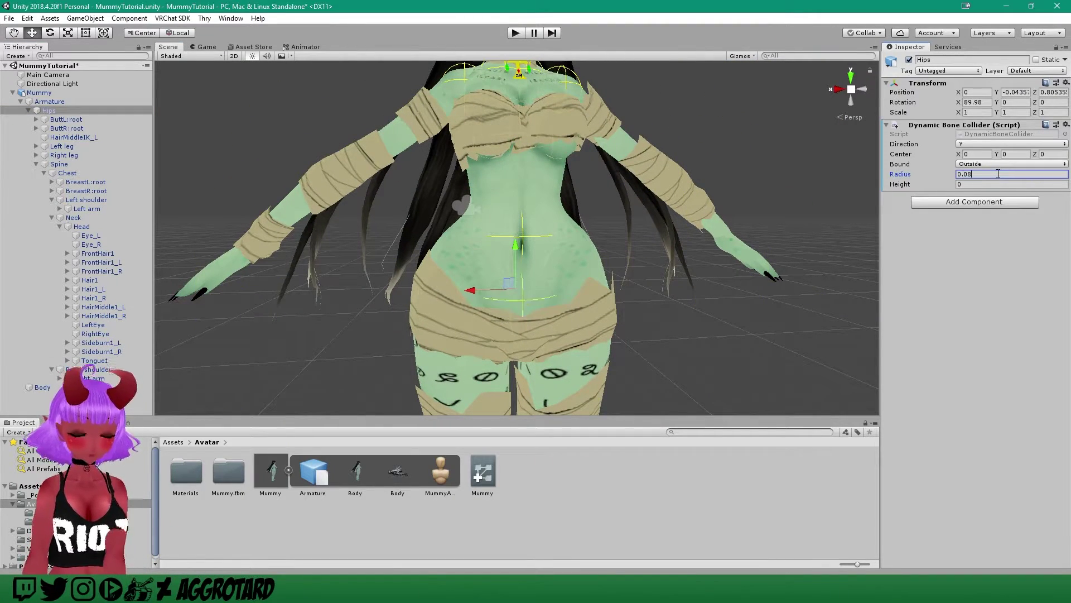
pyautogui.click(982, 144)
pyautogui.click(978, 156)
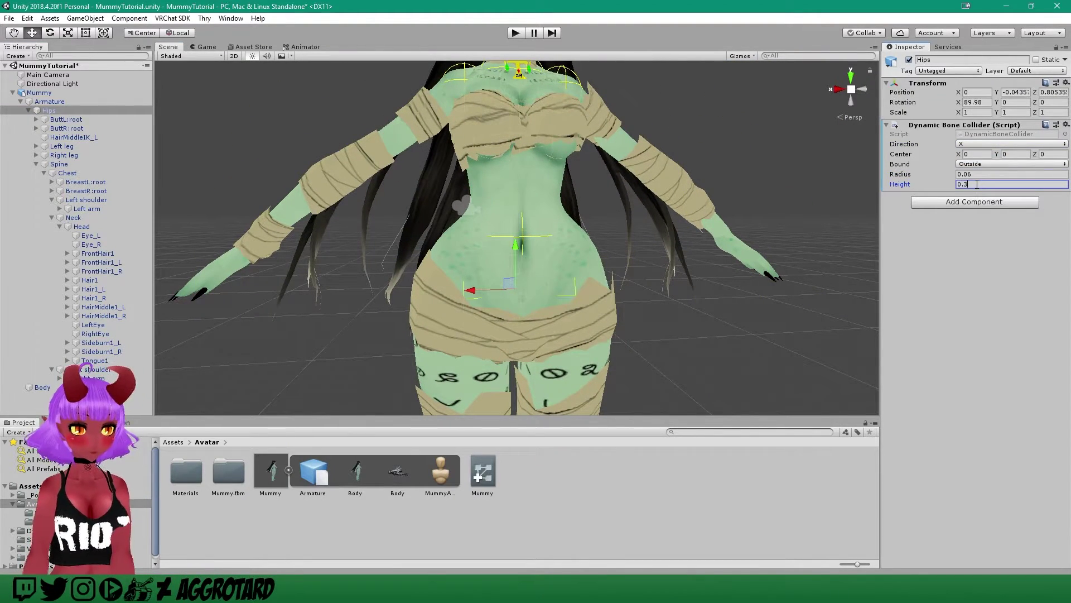
# Set up the Dynamic Bone Collider on the Left arm with radius 0.04, height 0.4 and Center Y 0.27.
pyautogui.moveTo(693, 312); pyautogui.dragTo(645, 250, button='middle')
pyautogui.scroll(-3, 645, 252)
pyautogui.click(86, 209)
pyautogui.click(982, 174)
pyautogui.write('0.04')
pyautogui.click(982, 184)
pyautogui.write('0.4')
pyautogui.click(973, 154)
pyautogui.write('0.06')
# Copy the Left arm's collider component and paste its values onto the Right arm's collider.
pyautogui.click(1065, 124)
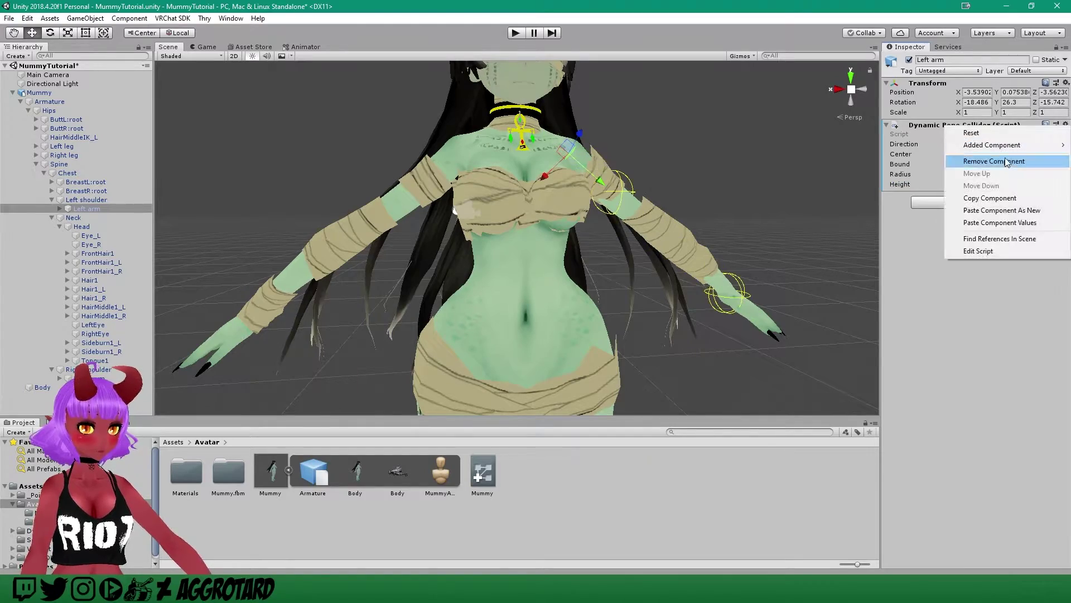
pyautogui.click(989, 199)
pyautogui.click(84, 379)
pyautogui.click(1066, 125)
pyautogui.click(999, 224)
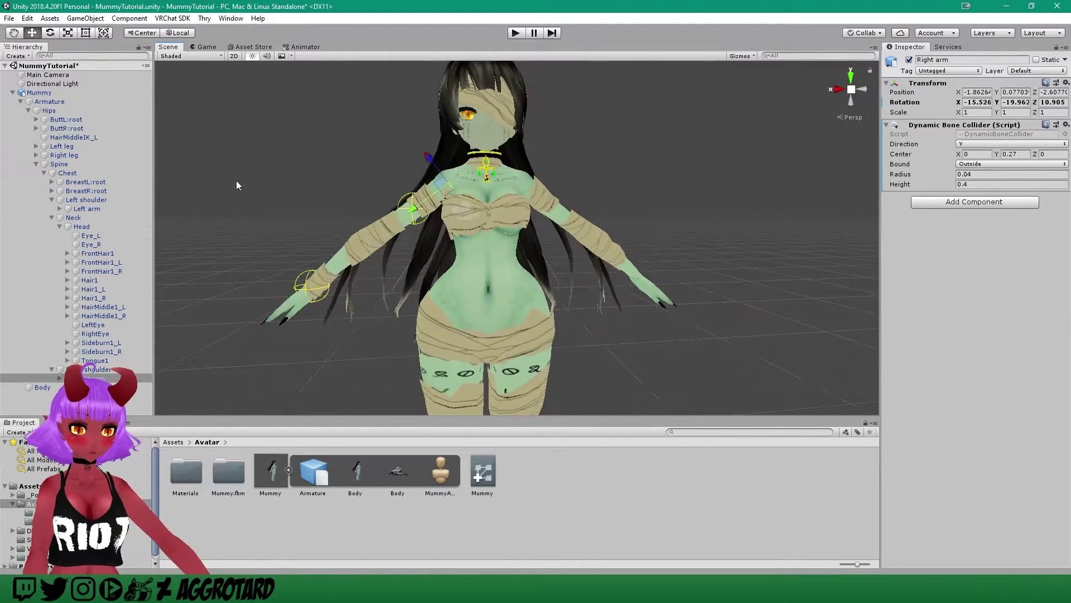
pyautogui.click(364, 178)
# Set the Head collider's radius to 0.08 and its height to 0.
pyautogui.doubleClick(82, 227)
pyautogui.click(991, 173)
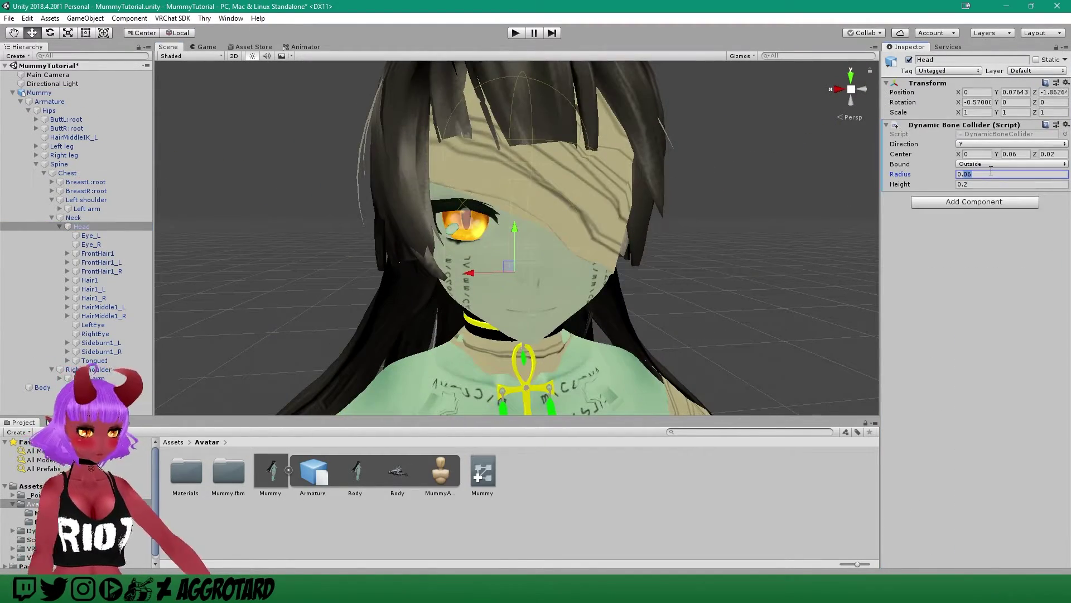
pyautogui.write('0.08')
pyautogui.click(976, 184)
pyautogui.write('0.3')
pyautogui.press('BackSpace')
# Fit the Head collider to the skull by setting its Center Y to 0.09 and Z to 0.03, checking from the side.
pyautogui.keyDown('alt'); pyautogui.moveTo(524, 187); pyautogui.dragTo(814, 180); pyautogui.keyUp('alt')
pyautogui.click(1058, 154)
pyautogui.click(1021, 154)
pyautogui.press('BackSpace')
pyautogui.write('9')
pyautogui.click(1059, 154)
pyautogui.press('BackSpace')
pyautogui.write('3')
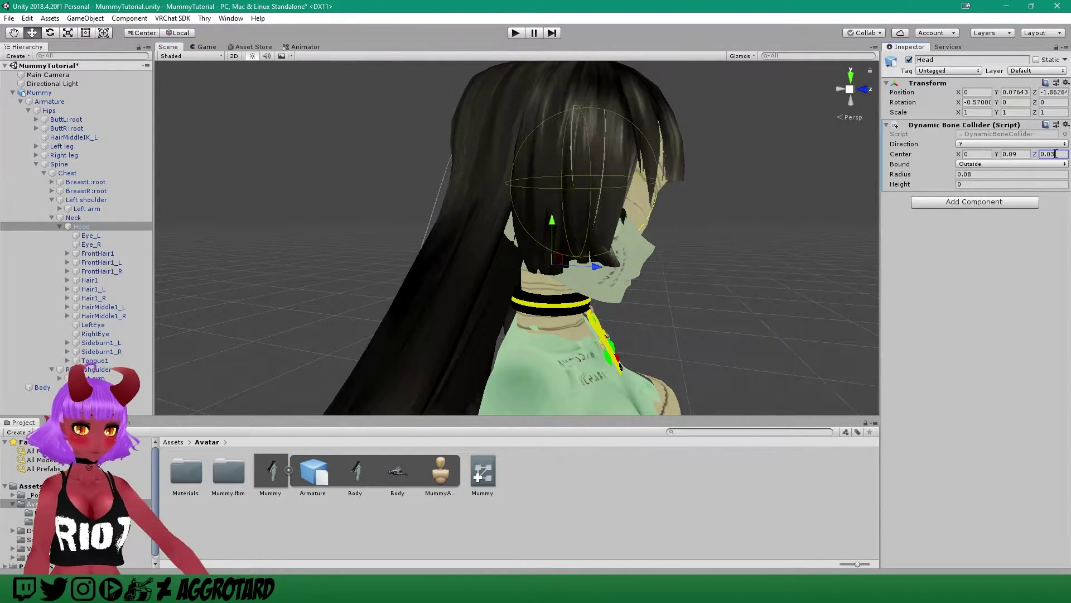
pyautogui.click(863, 90)
# Check all colliders on the Mummy avatar and set the Colliders Size of its Dynamic Bone component to 7.
pyautogui.click(81, 92)
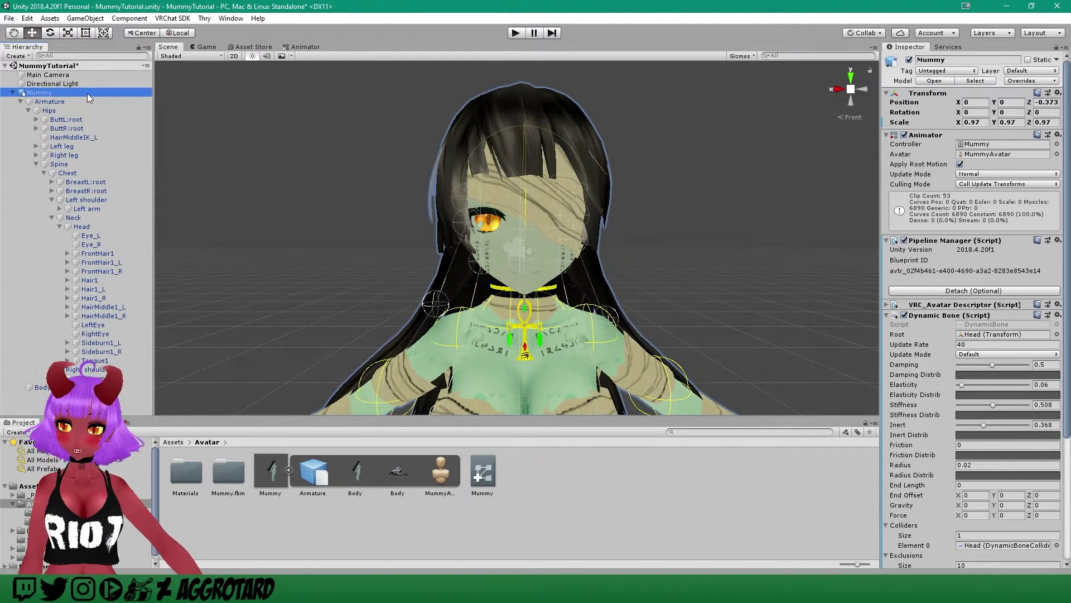
pyautogui.scroll(-1, 541, 266)
pyautogui.moveTo(541, 267); pyautogui.dragTo(543, 211, button='middle')
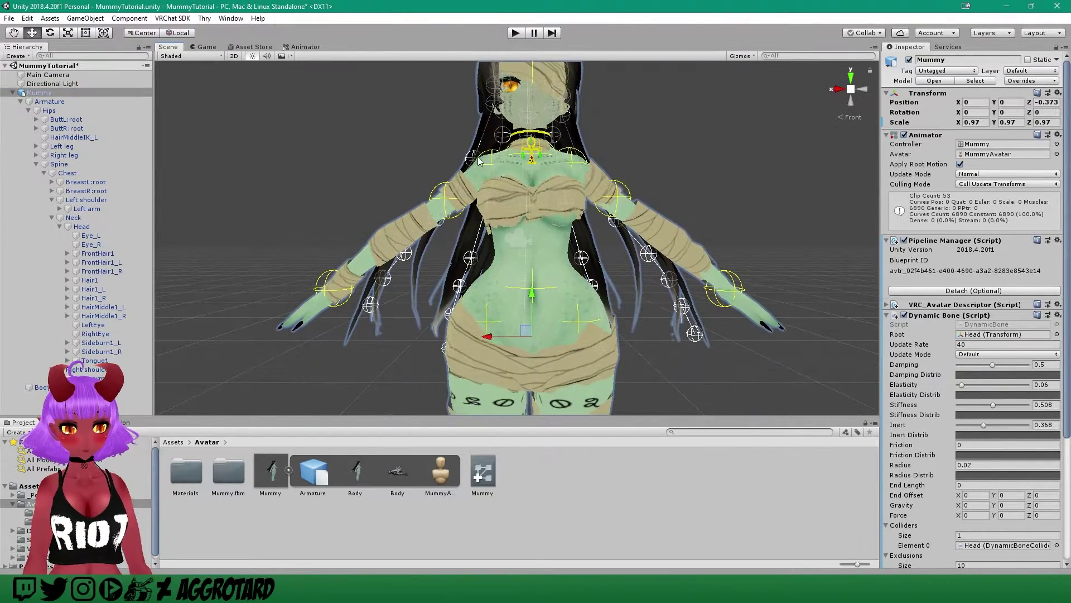
pyautogui.keyDown('alt'); pyautogui.moveTo(547, 309); pyautogui.dragTo(566, 326); pyautogui.keyUp('alt')
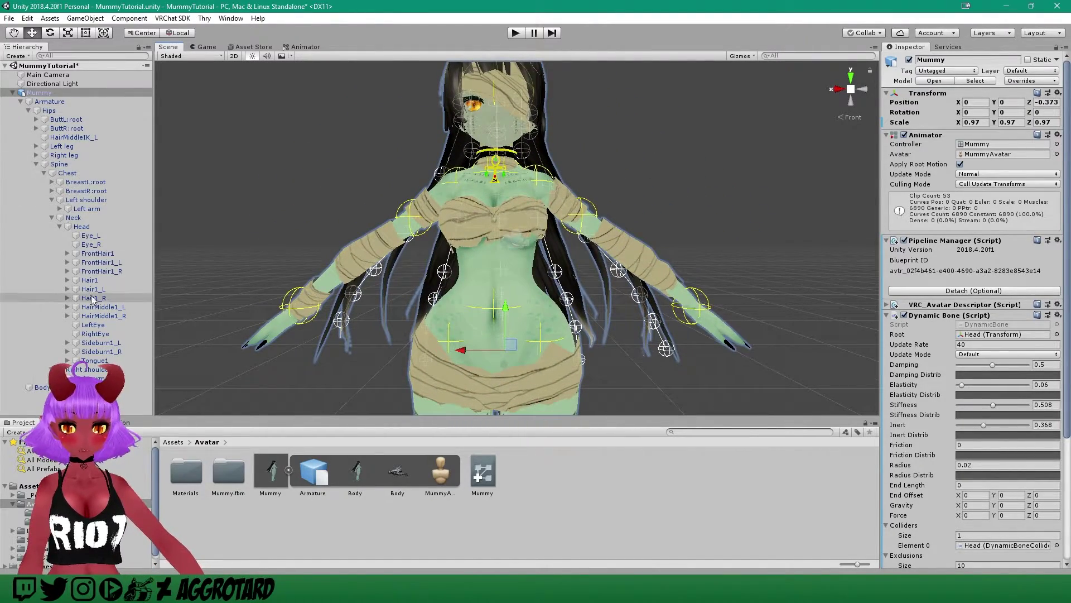
pyautogui.moveTo(544, 252); pyautogui.dragTo(527, 268, button='middle')
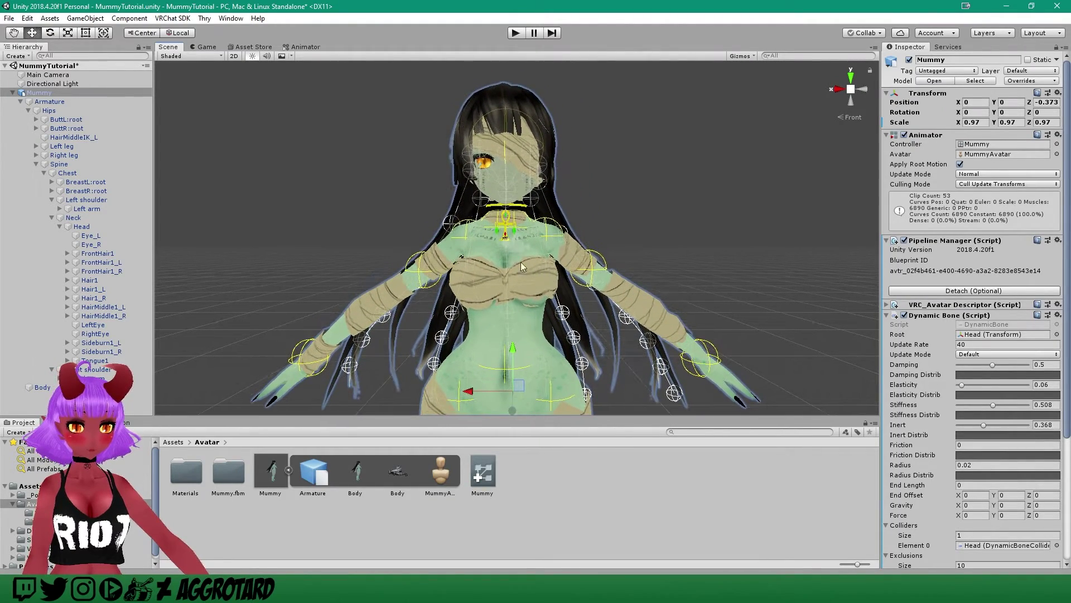
pyautogui.scroll(-5, 986, 357)
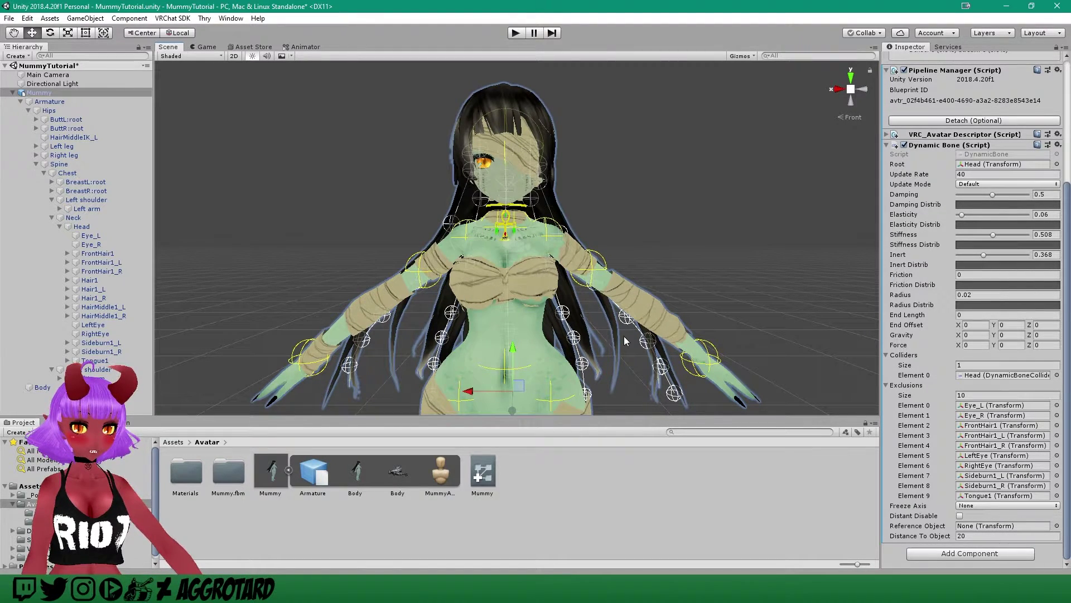
pyautogui.scroll(-2, 625, 341)
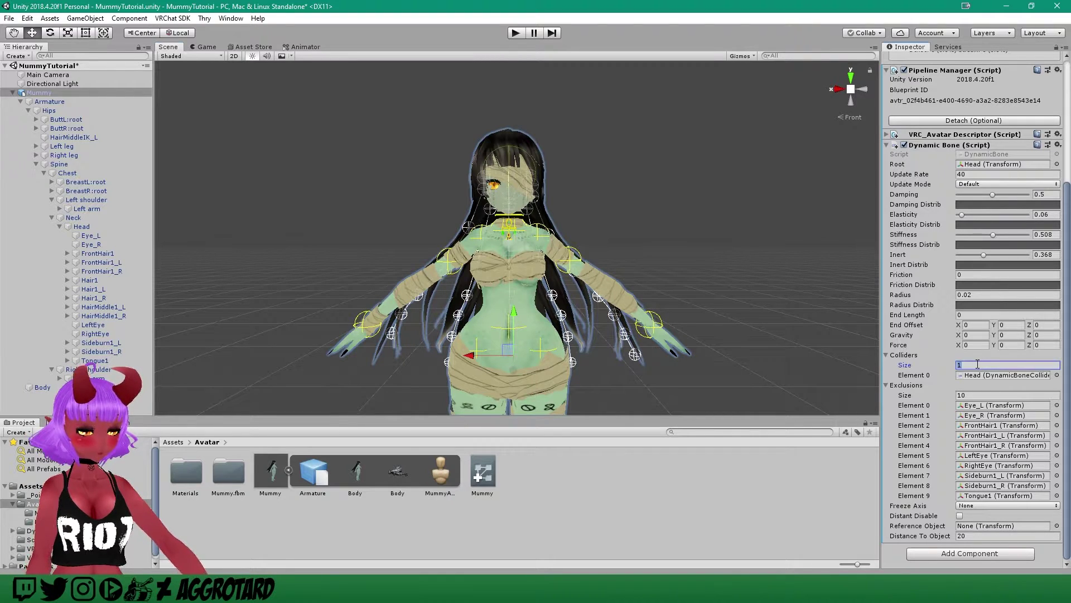
pyautogui.press('Return')
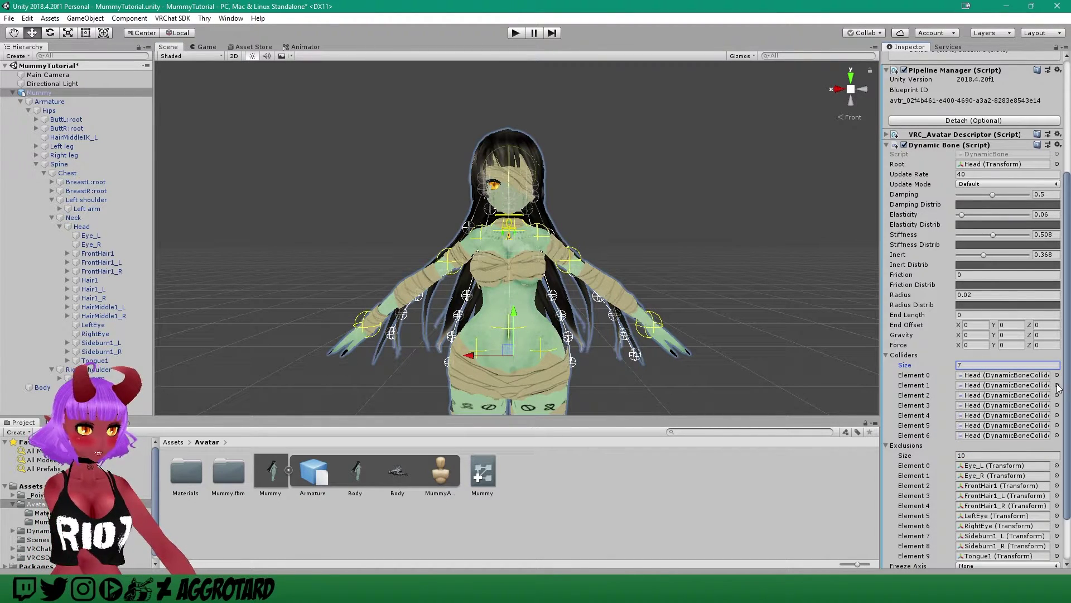
# Assign the Chest collider to Element 1 and the Hips collider to Element 2 of the Dynamic Bone's Colliders list.
pyautogui.click(1056, 385)
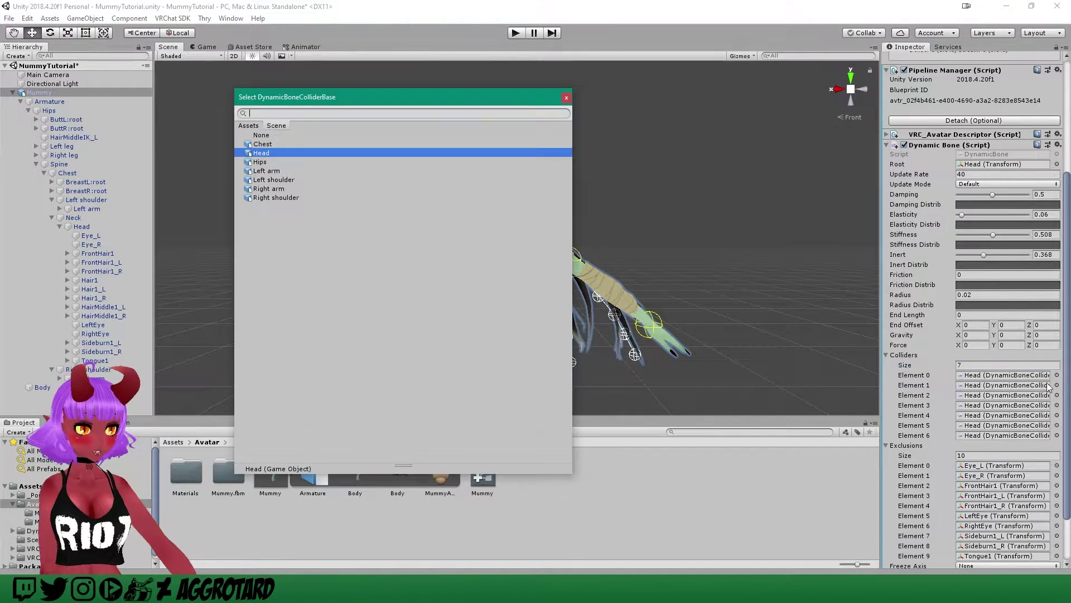
pyautogui.click(263, 144)
pyautogui.click(566, 99)
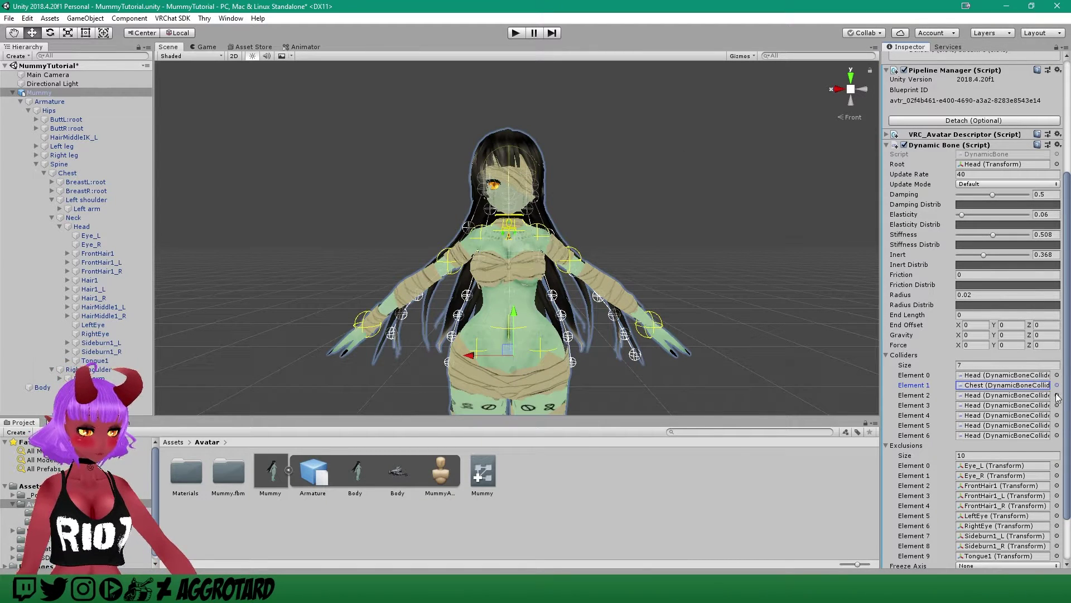
pyautogui.click(1057, 395)
pyautogui.click(260, 162)
pyautogui.click(566, 99)
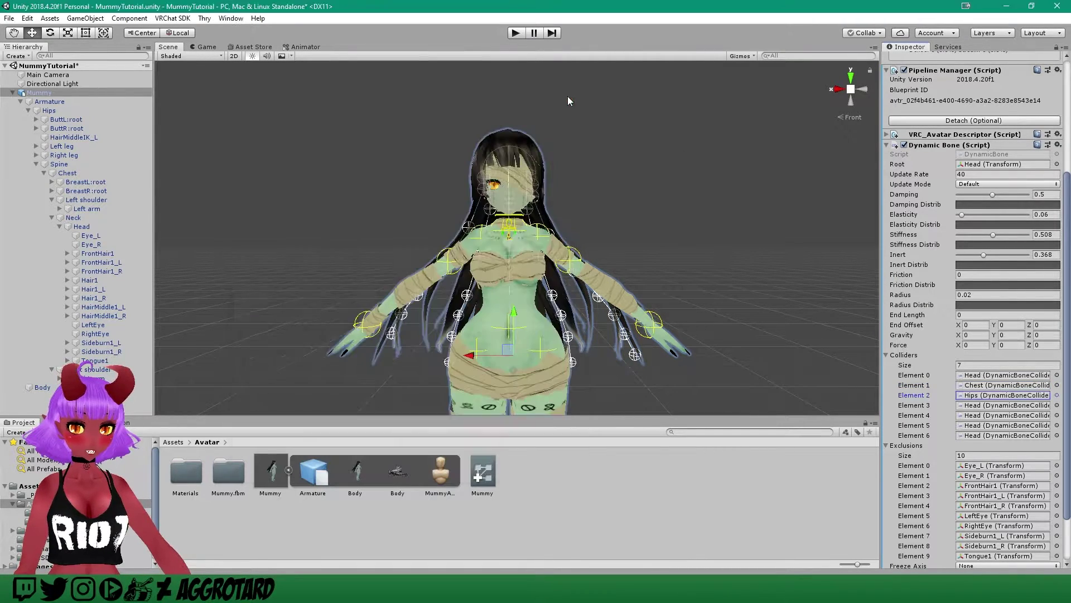
# Assign the Left arm collider to Element 3 and the Right arm collider to Element 4 of the Colliders list.
pyautogui.click(1056, 405)
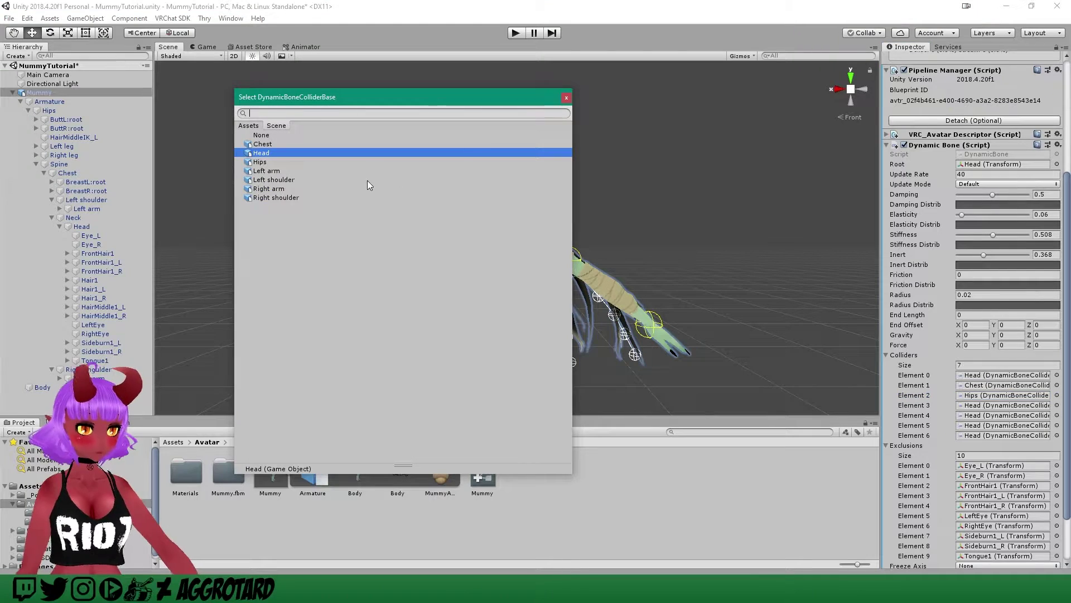
pyautogui.click(303, 171)
pyautogui.click(566, 99)
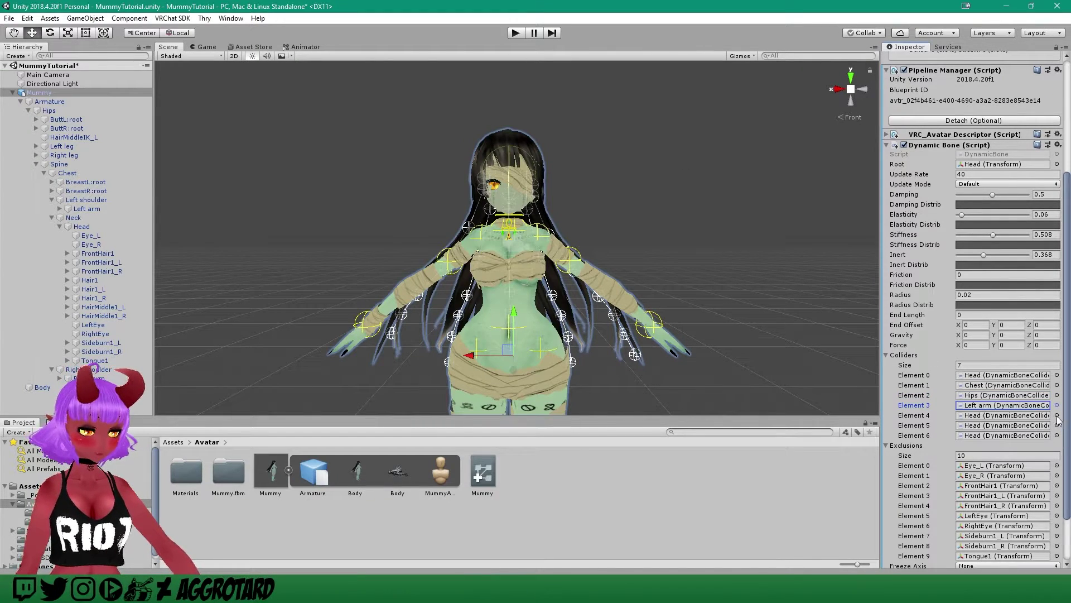
pyautogui.click(1057, 416)
pyautogui.click(279, 189)
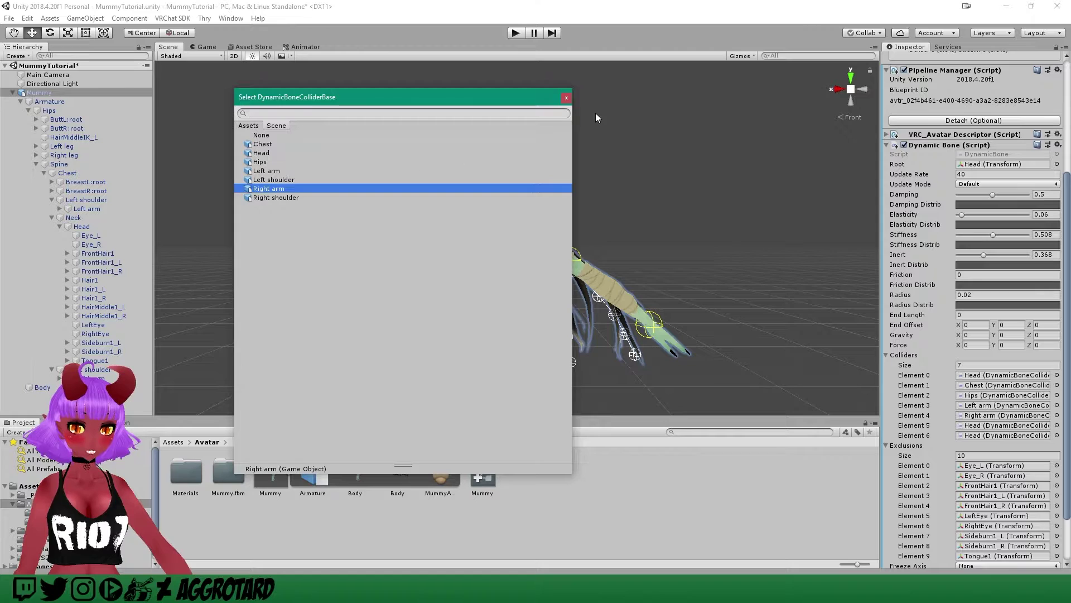
pyautogui.click(566, 98)
# Assign the Right shoulder collider to Element 5 and the Left arm collider to Element 6 of the Colliders list.
pyautogui.click(1057, 426)
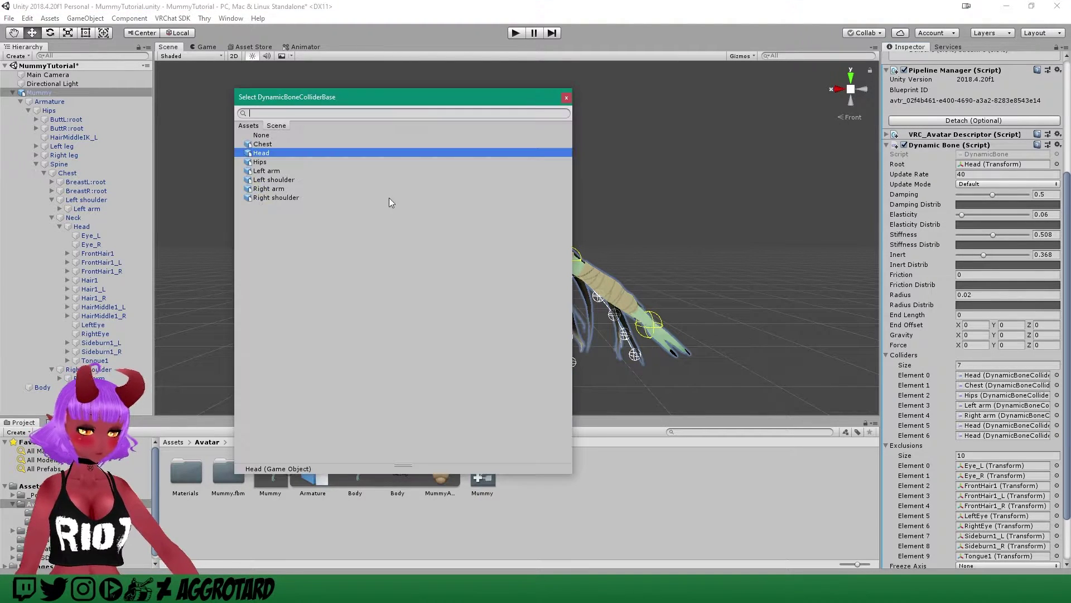
pyautogui.click(301, 198)
pyautogui.click(567, 98)
pyautogui.click(1056, 436)
pyautogui.click(283, 172)
pyautogui.click(565, 98)
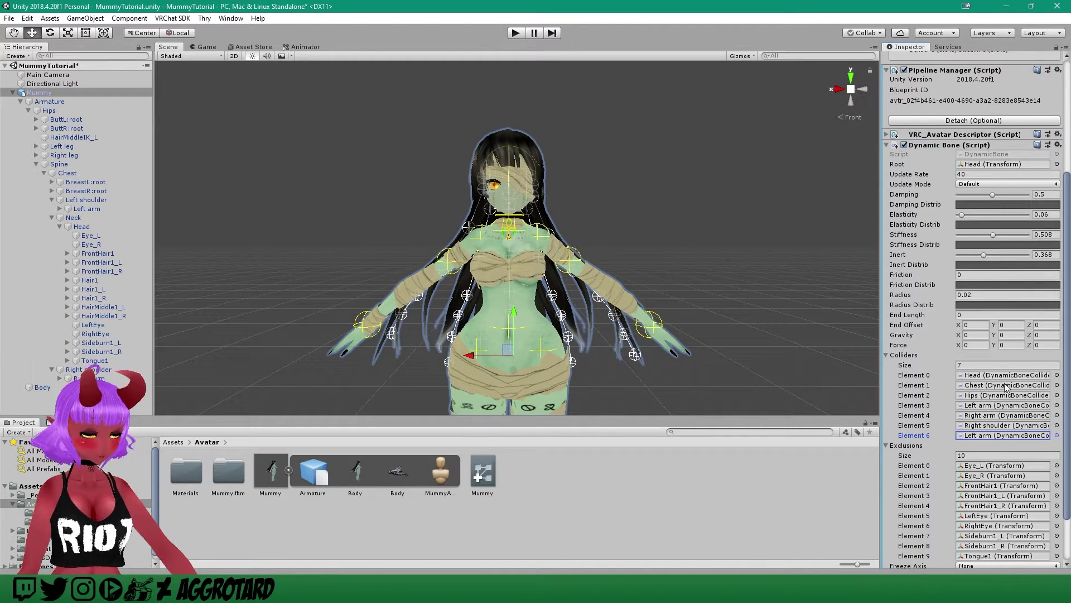
# Run the scene in Play mode and move the Mummy avatar around in the Scene view to examine how the hair collides.
pyautogui.moveTo(696, 318); pyautogui.dragTo(702, 311, button='middle')
pyautogui.click(516, 33)
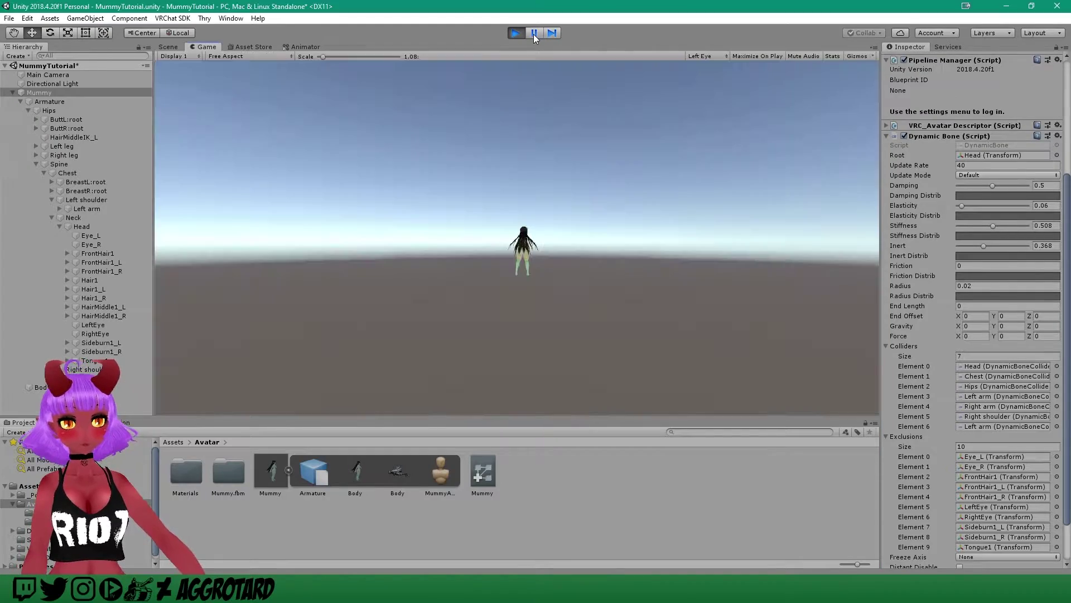
pyautogui.click(169, 48)
pyautogui.moveTo(662, 177); pyautogui.dragTo(677, 191, button='middle')
pyautogui.moveTo(595, 208); pyautogui.dragTo(720, 209, button='right')
pyautogui.moveTo(603, 203); pyautogui.dragTo(646, 191, button='middle')
pyautogui.scroll(-5, 631, 200)
pyautogui.moveTo(431, 290); pyautogui.dragTo(389, 310)
pyautogui.moveTo(463, 251); pyautogui.dragTo(344, 236, button='right')
pyautogui.moveTo(642, 296); pyautogui.dragTo(611, 408)
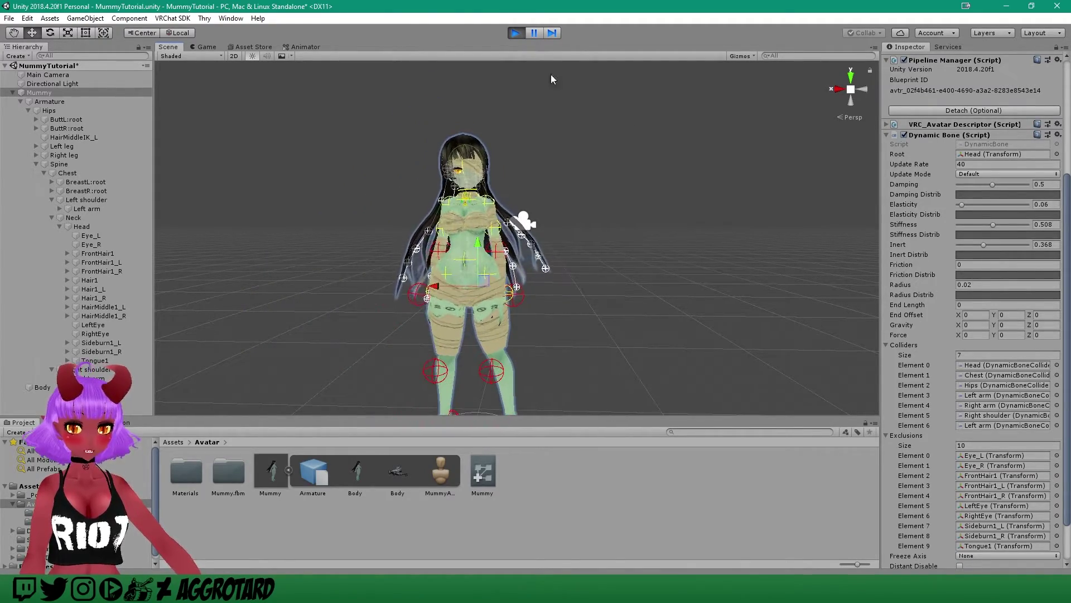
pyautogui.scroll(4, 517, 234)
pyautogui.moveTo(478, 204); pyautogui.dragTo(561, 235, button='middle')
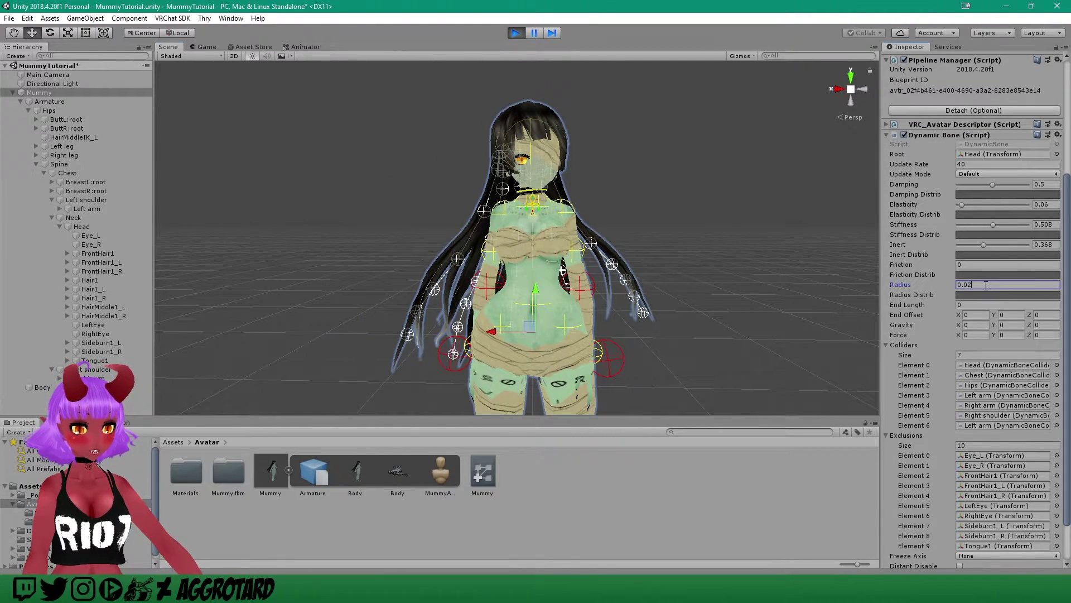
# Try a Dynamic Bone Radius of 0.03 and 0.04 during Play mode, moving the avatar to test the hair.
pyautogui.press('BackSpace')
pyautogui.write('3')
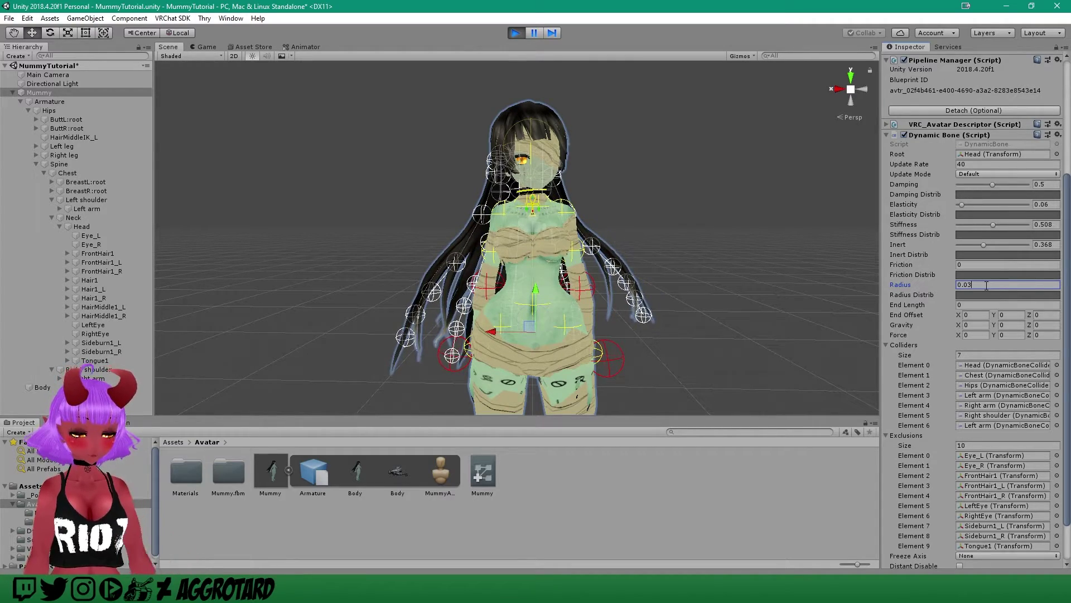
pyautogui.press('BackSpace')
pyautogui.write('4')
pyautogui.scroll(-2, 621, 328)
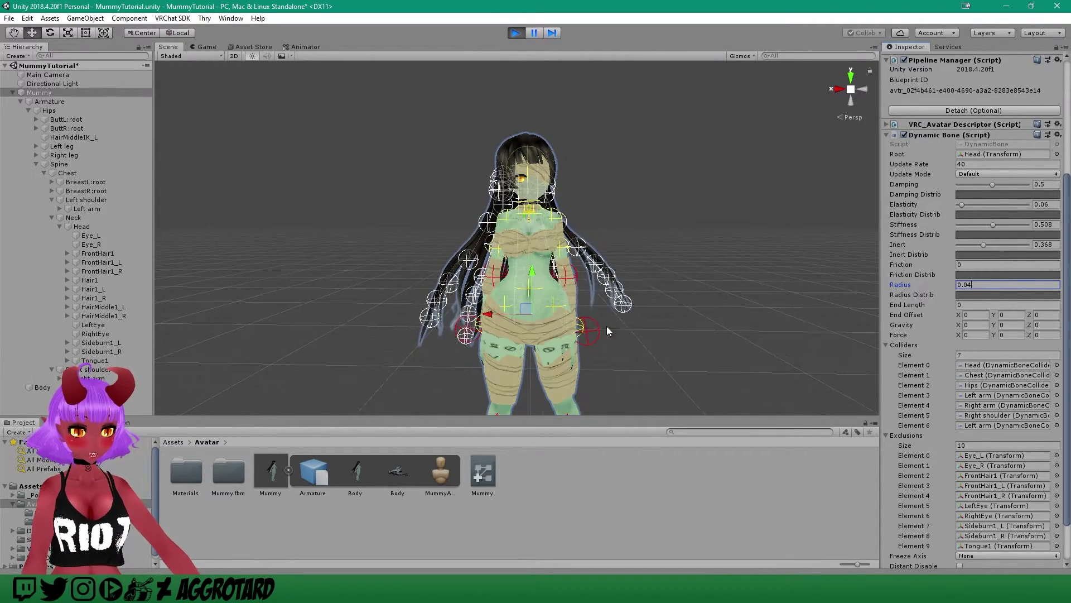
pyautogui.click(531, 323)
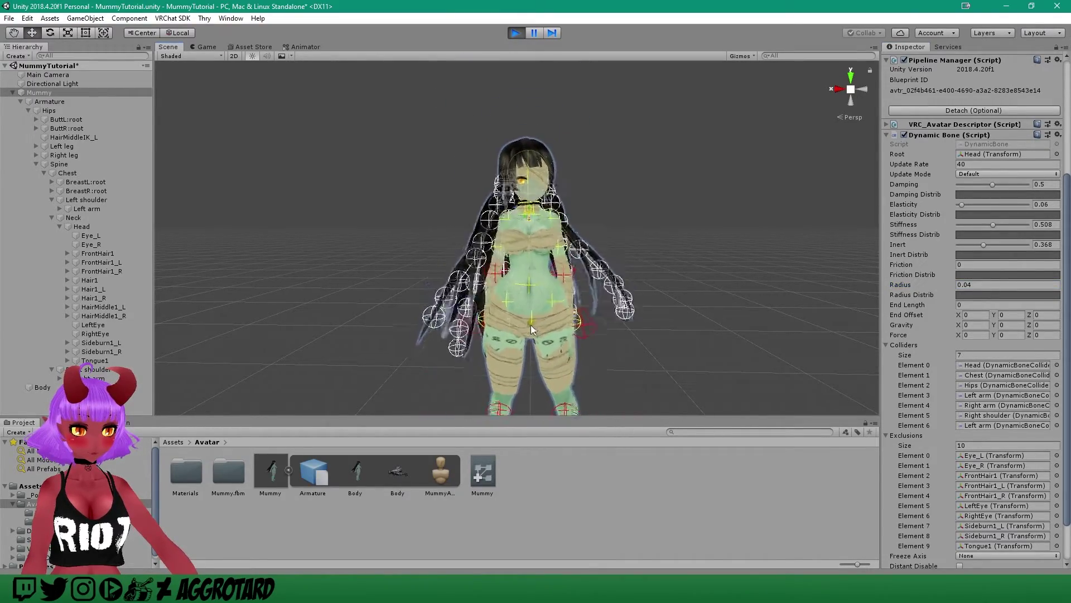
pyautogui.moveTo(536, 326)
pyautogui.mouseDown()
pyautogui.moveTo(537, 359)
pyautogui.moveTo(548, 313)
pyautogui.moveTo(552, 335)
pyautogui.mouseUp()
# Test the hair with the Radius at 0.03 by moving the avatar around, and stop Play mode.
pyautogui.click(991, 285)
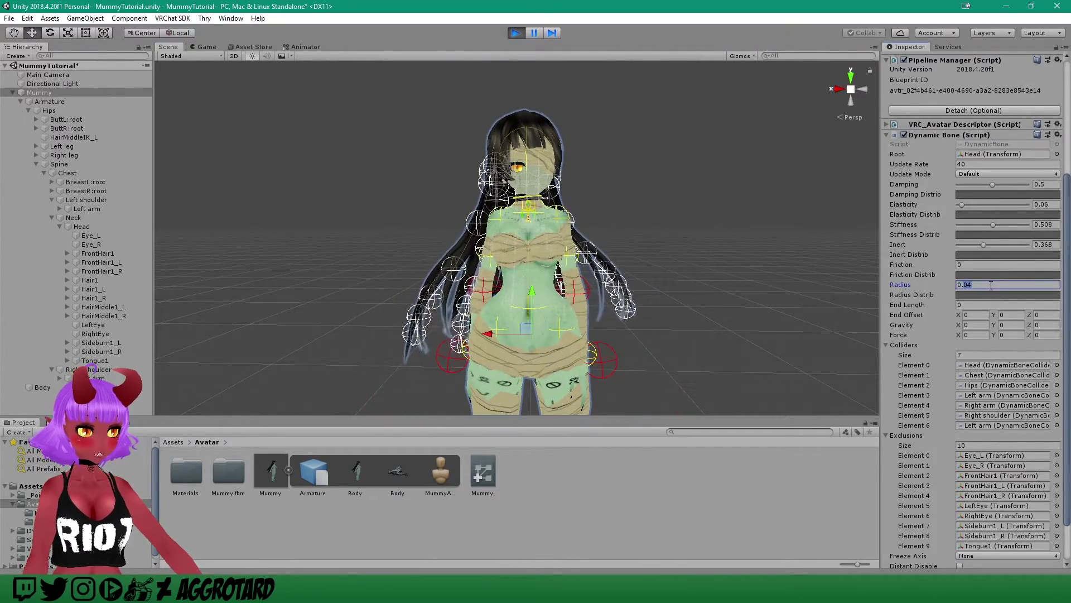
pyautogui.write('0.03')
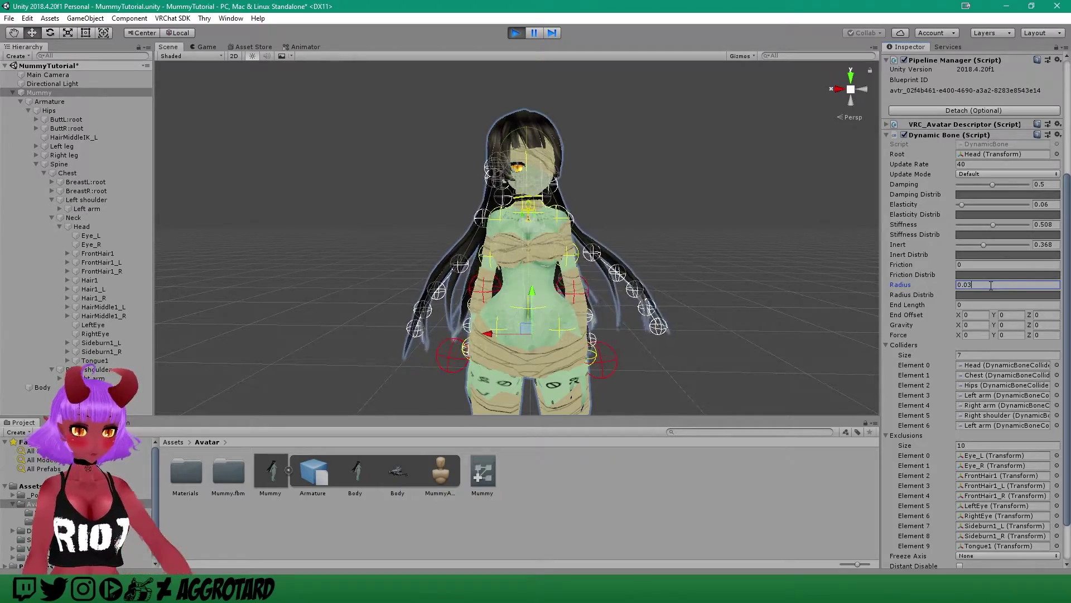
pyautogui.moveTo(527, 353); pyautogui.dragTo(546, 272)
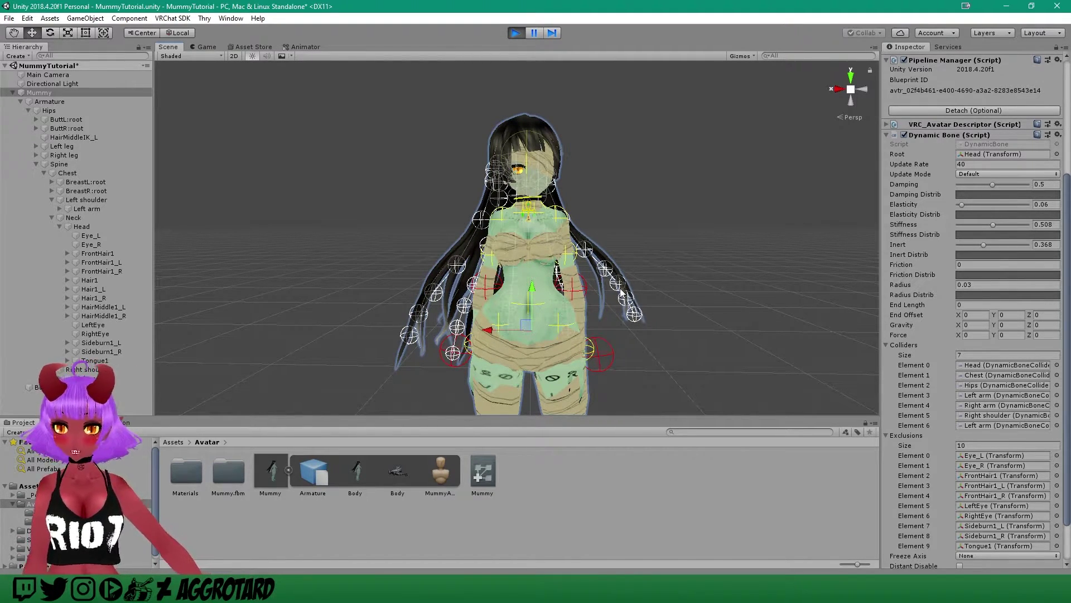
pyautogui.moveTo(528, 346); pyautogui.dragTo(544, 312)
pyautogui.click(516, 33)
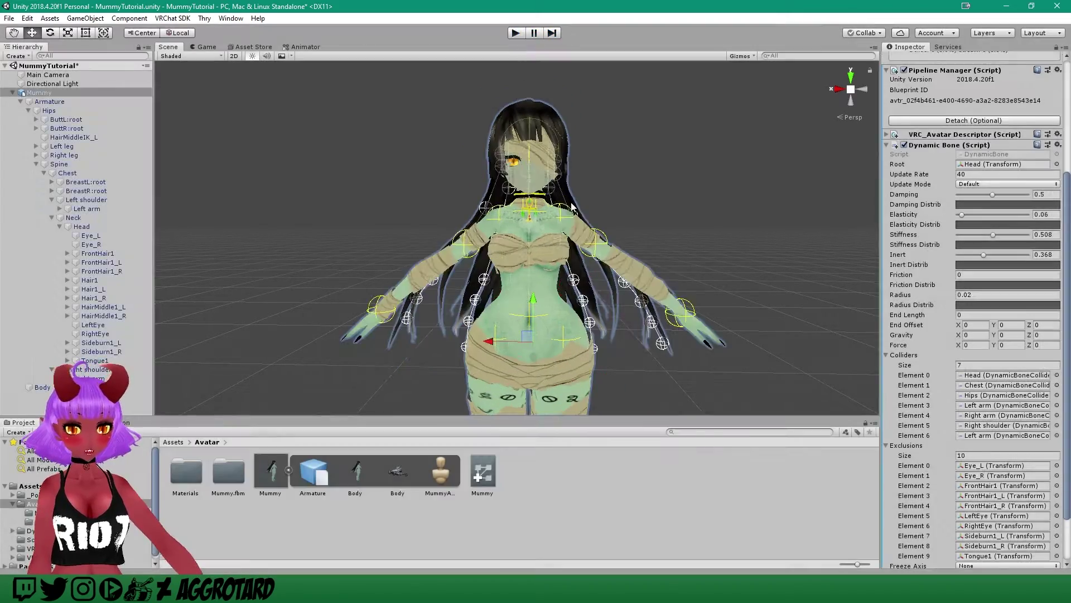
# Add a second Dynamic Bone component to the Mummy avatar and assign the Head bone as its Root.
pyautogui.scroll(5, 629, 206)
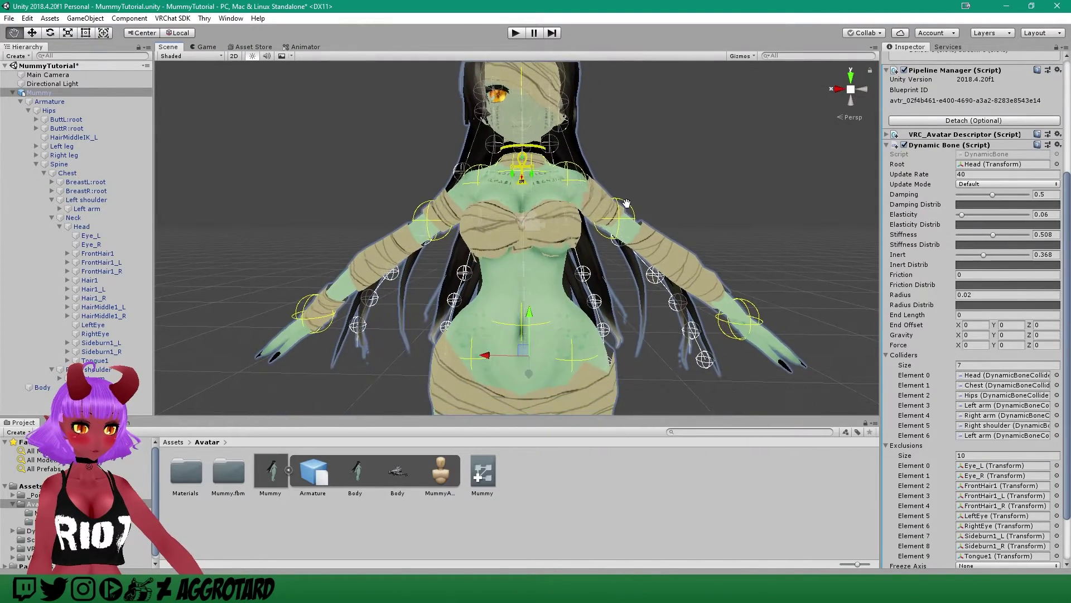
pyautogui.scroll(5, 629, 205)
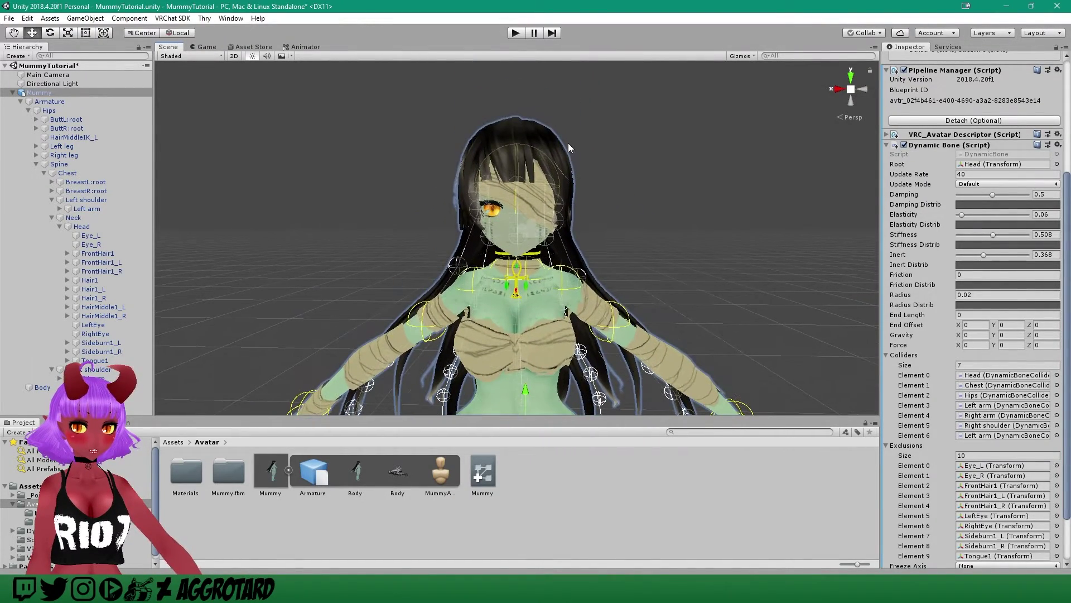
pyautogui.scroll(-5, 568, 147)
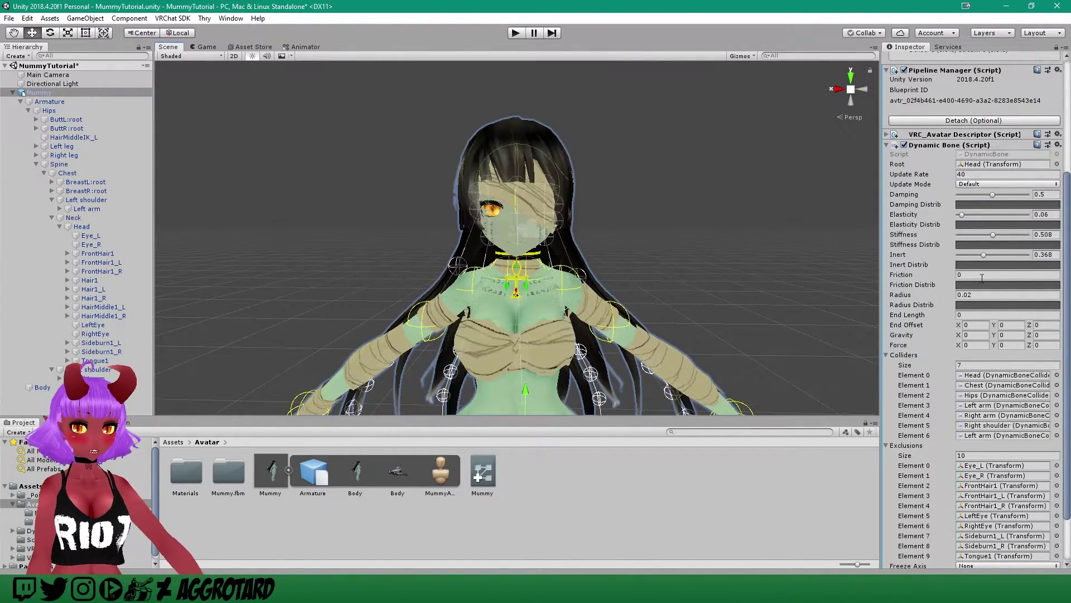
pyautogui.click(886, 146)
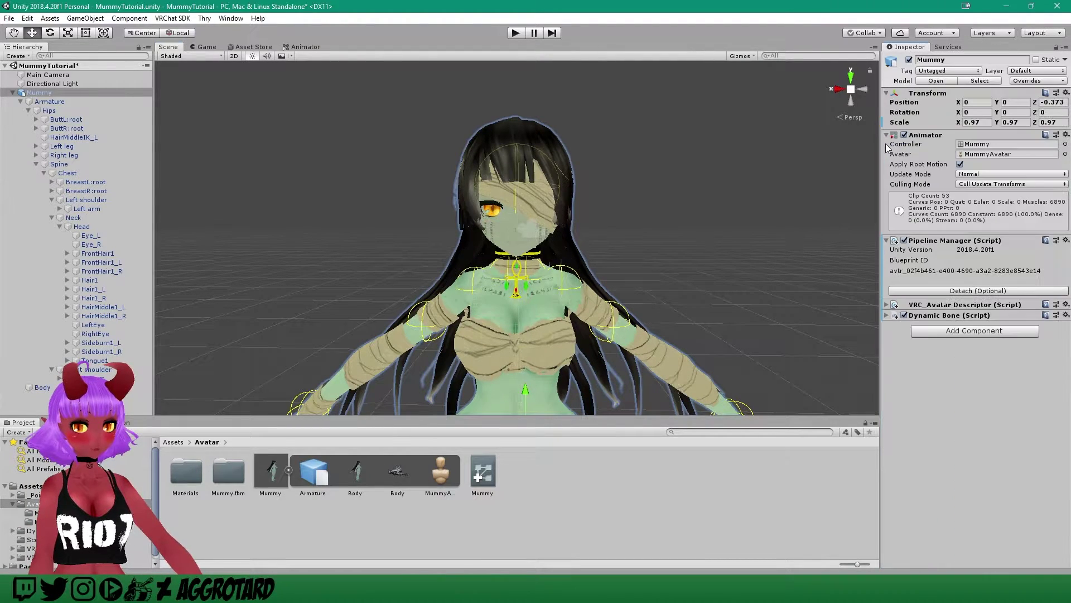
pyautogui.click(964, 331)
pyautogui.click(970, 375)
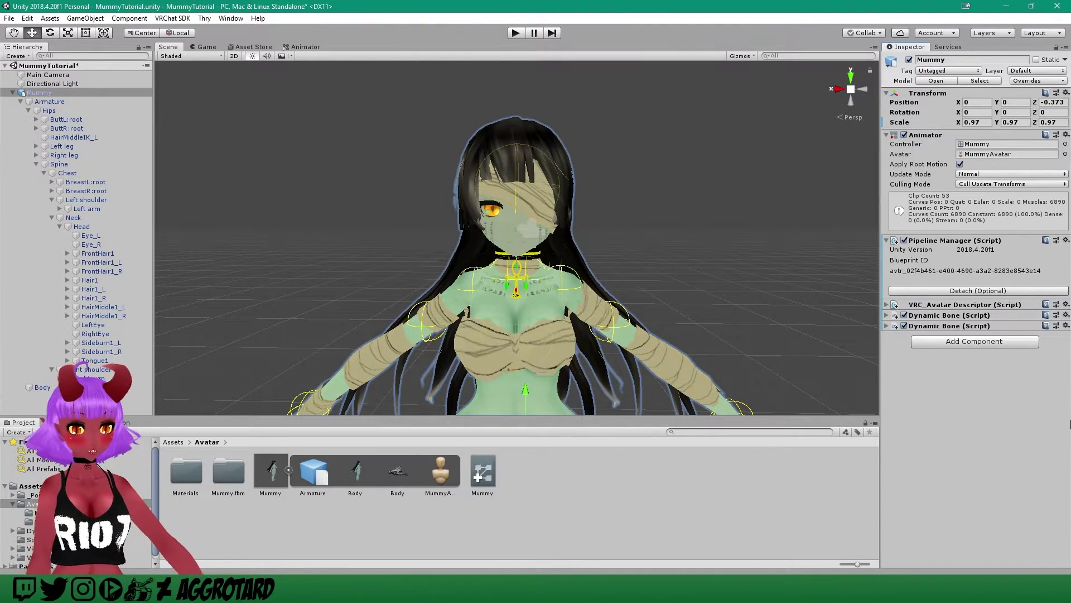
pyautogui.click(886, 325)
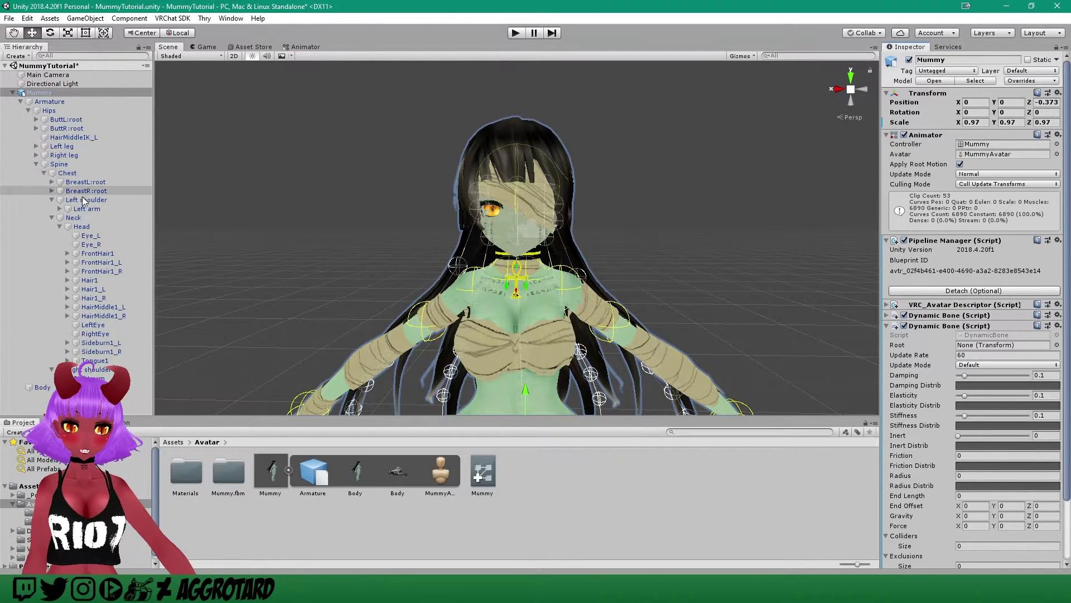
pyautogui.moveTo(83, 227); pyautogui.dragTo(1014, 345)
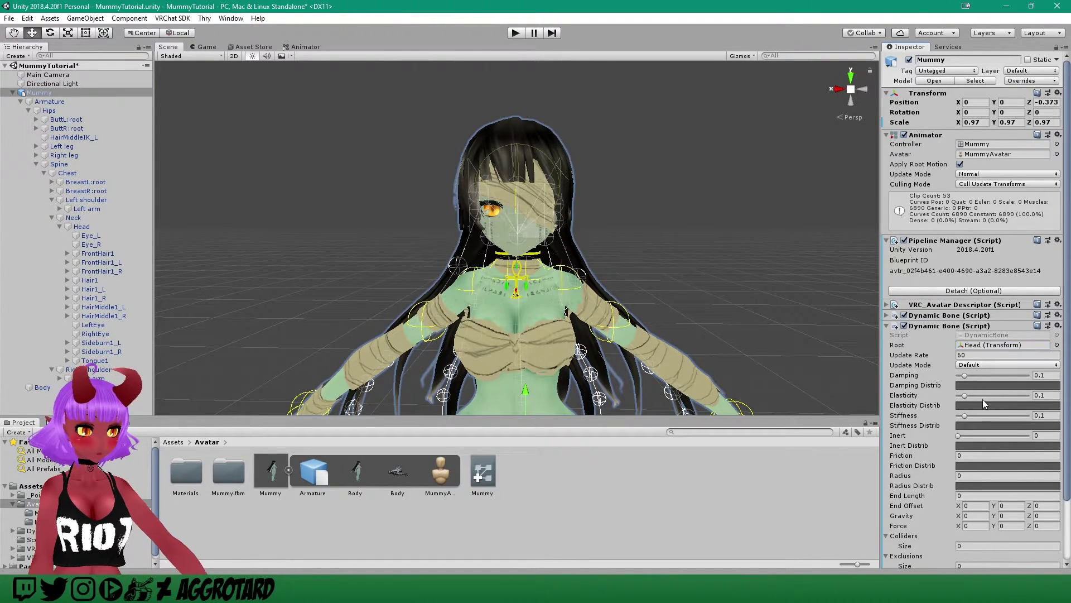
# Set the second Dynamic Bone's Exclusions Size to 12 and assign Eye_L, Eye_R, Hair1 and Hair1_L to Elements 0 to 3.
pyautogui.scroll(-3, 983, 402)
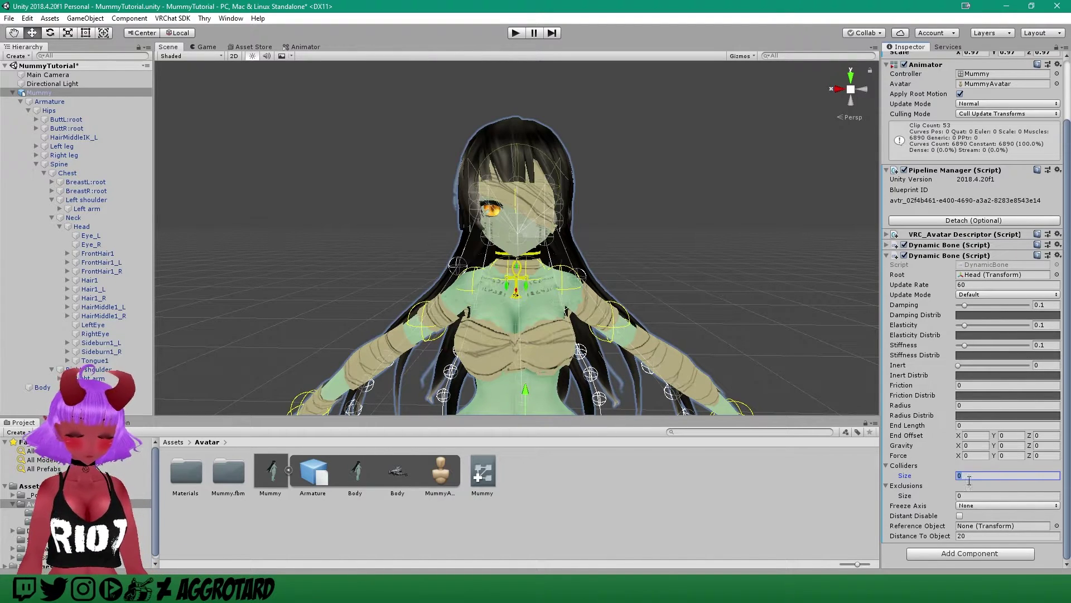
pyautogui.press('Return')
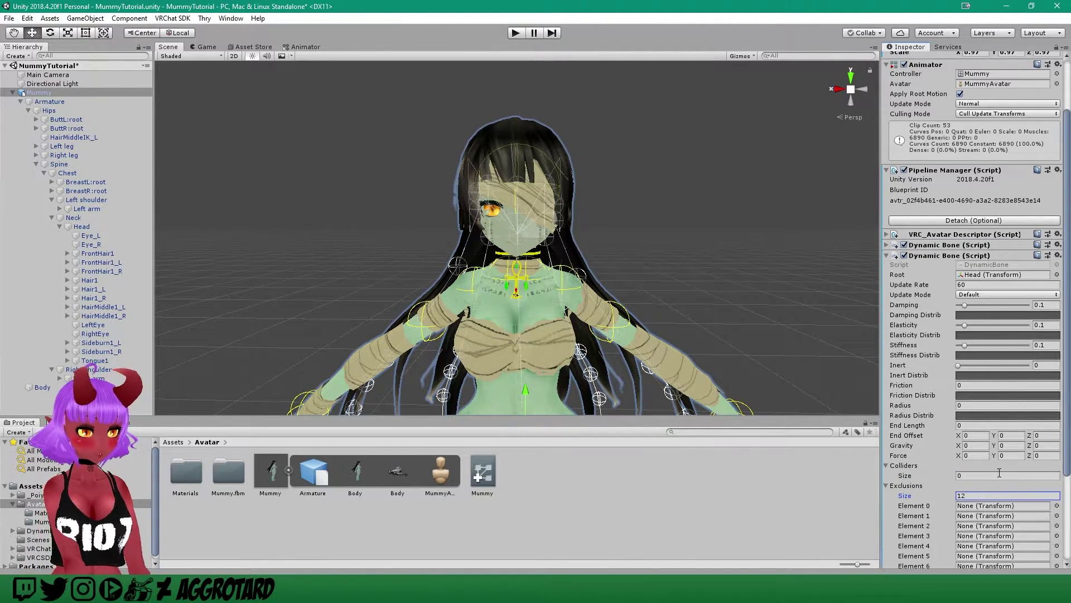
pyautogui.scroll(-3, 1000, 478)
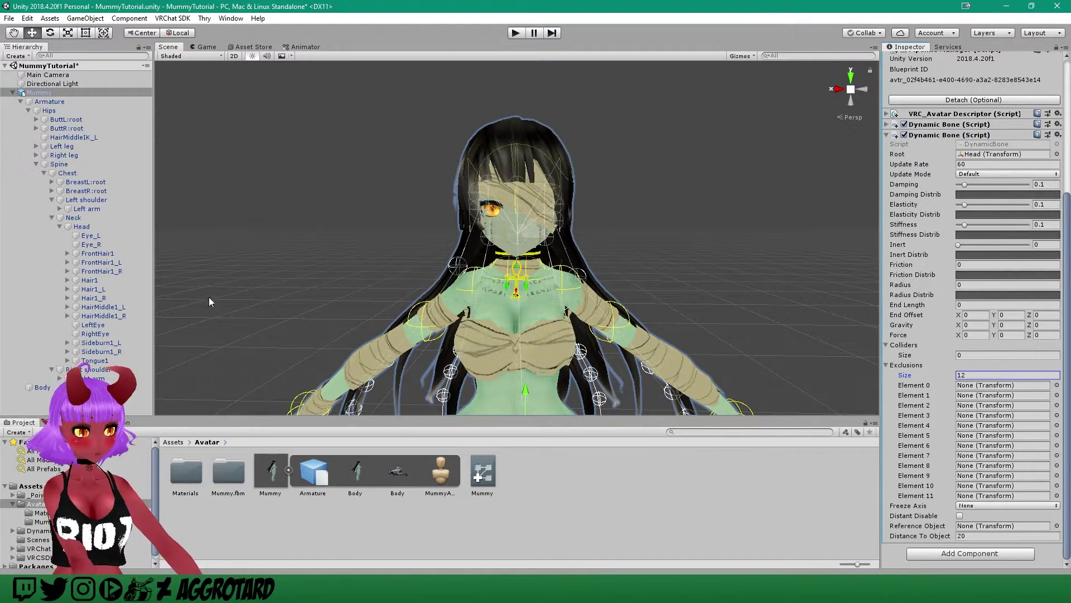
pyautogui.moveTo(87, 235); pyautogui.dragTo(1003, 385)
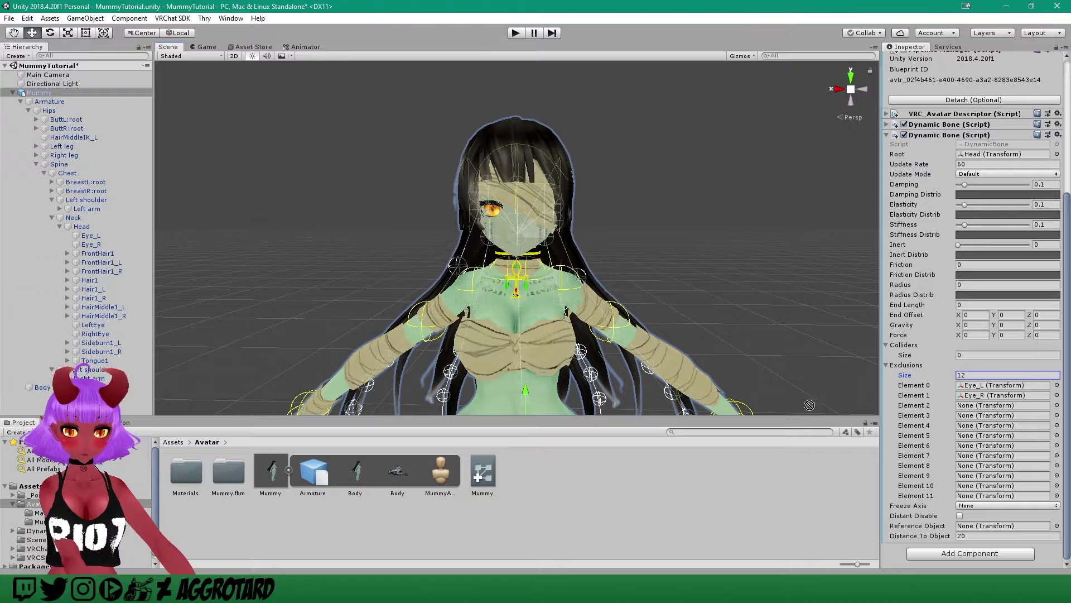
pyautogui.moveTo(987, 410); pyautogui.dragTo(965, 428)
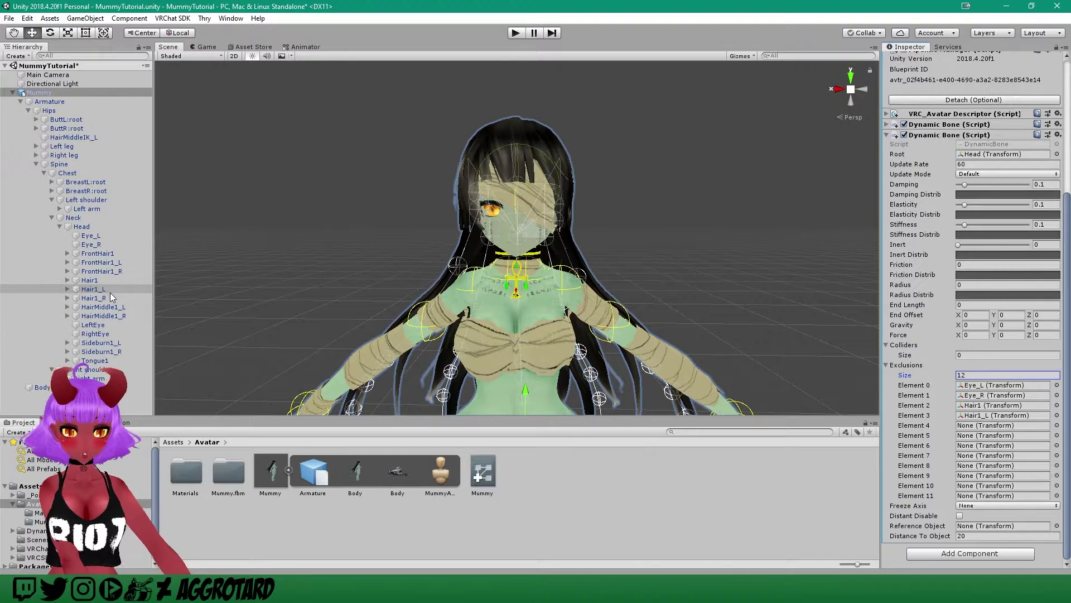
# Assign Hair1_R, HairMiddle1_L, HairMiddle1_R, LeftEye, RightEye, Sideburn1_L, Sideburn1_R and Tongue1 to Elements 4 to 11 of the Exclusions list.
pyautogui.moveTo(109, 296); pyautogui.dragTo(1017, 423)
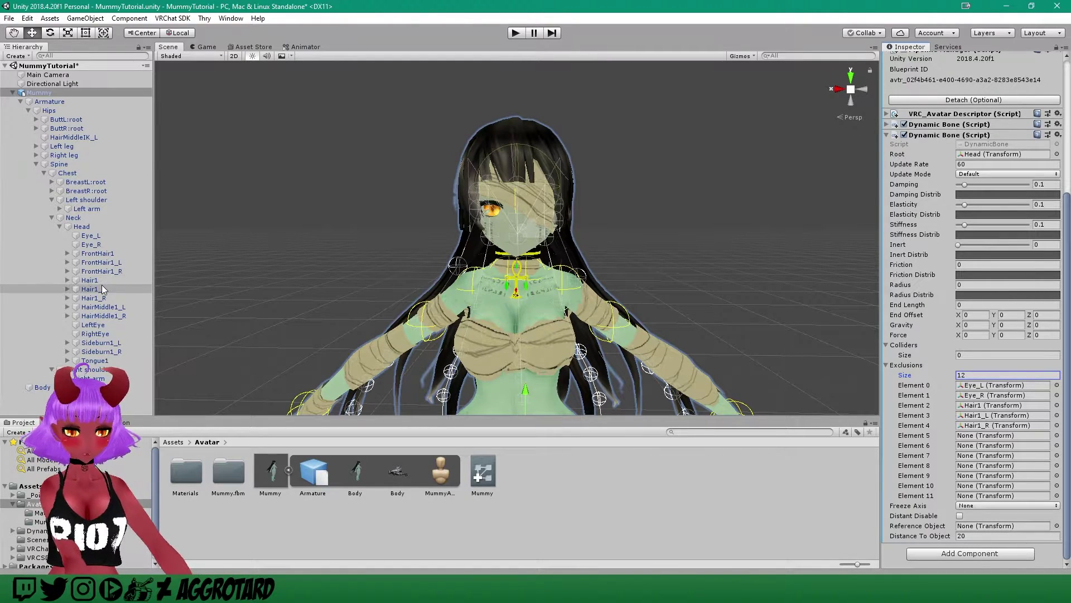
pyautogui.moveTo(103, 306); pyautogui.dragTo(982, 438)
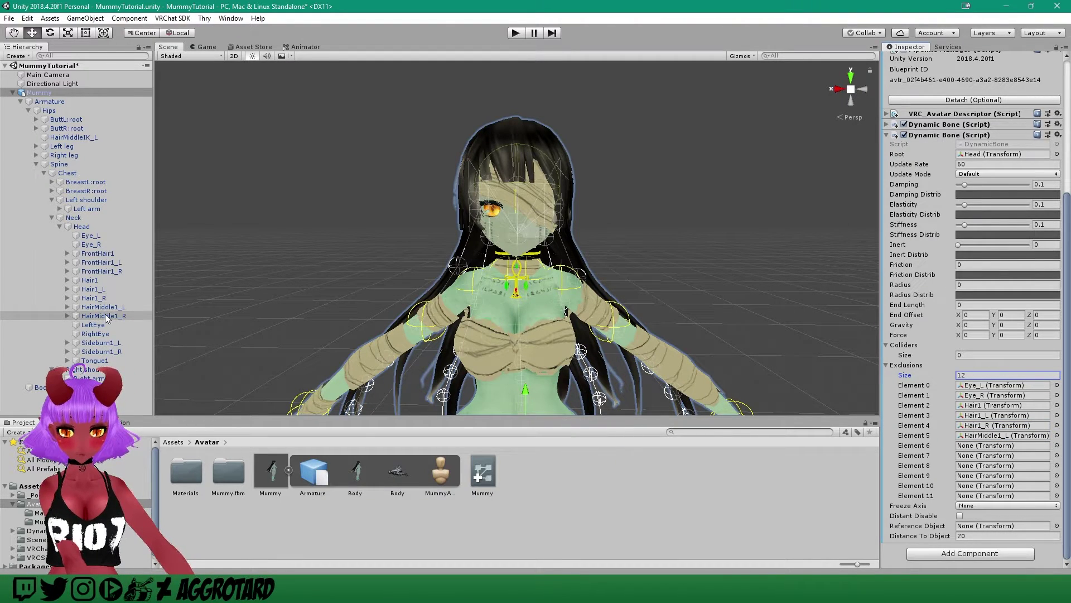
pyautogui.moveTo(107, 316); pyautogui.dragTo(648, 372)
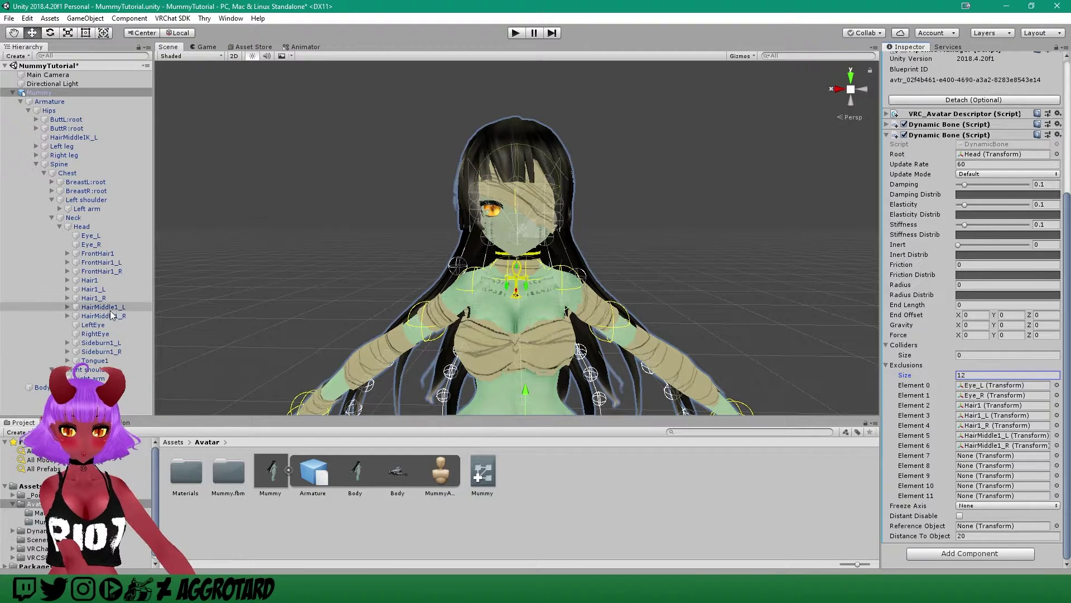
pyautogui.moveTo(104, 326); pyautogui.dragTo(903, 432)
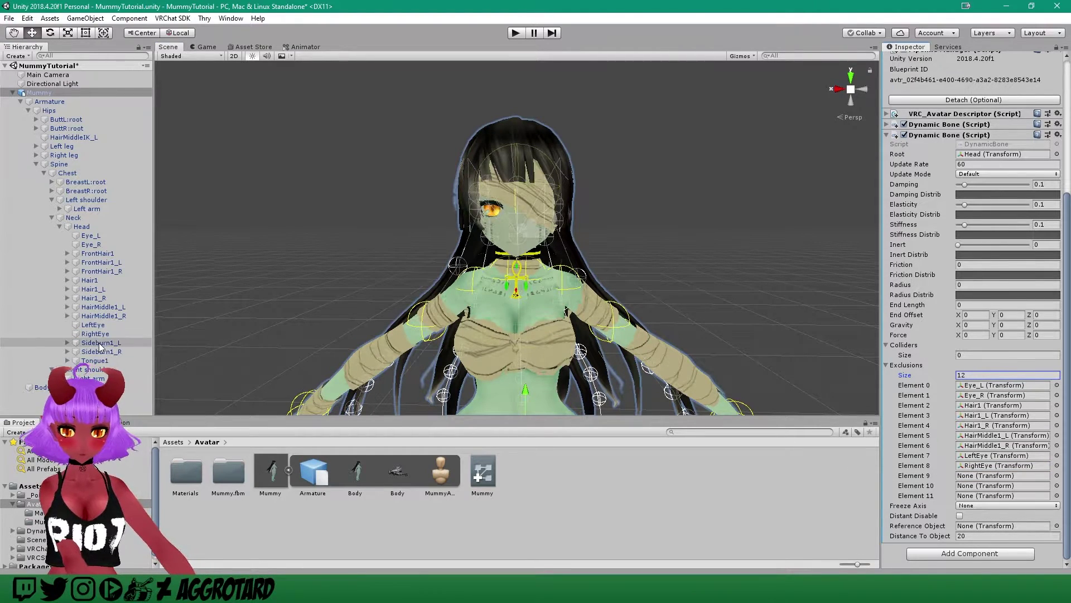
pyautogui.moveTo(106, 352); pyautogui.dragTo(1029, 486)
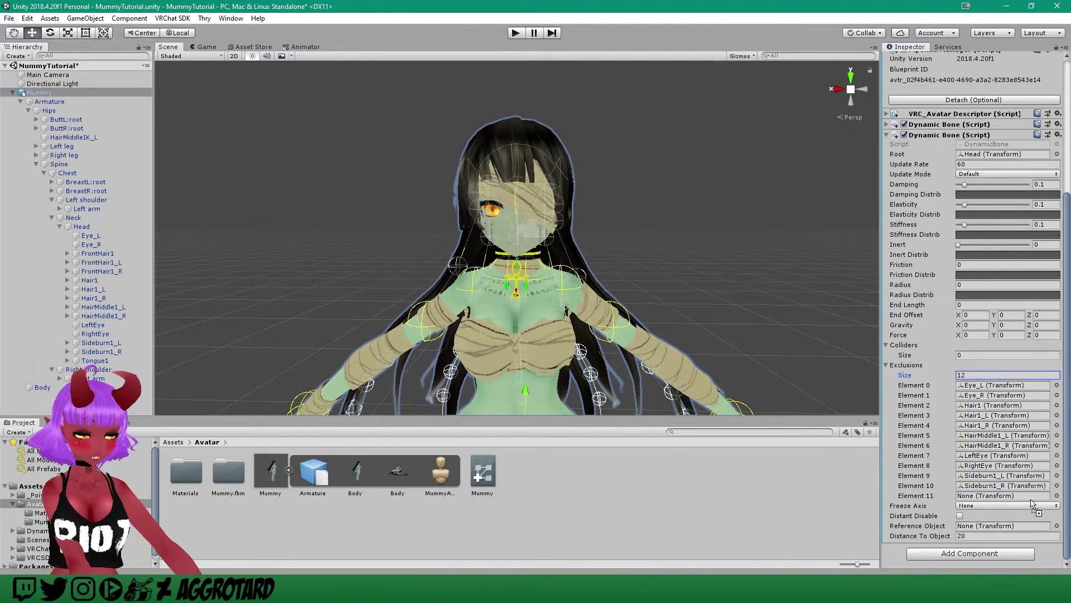
# Examine the avatar's front hair and the colliders around the head and shoulders from several angles.
pyautogui.keyDown('alt'); pyautogui.moveTo(561, 255); pyautogui.dragTo(655, 208); pyautogui.keyUp('alt')
pyautogui.moveTo(655, 204)
pyautogui.mouseDown(button='middle')
pyautogui.moveTo(667, 219)
pyautogui.moveTo(657, 212)
pyautogui.mouseUp(button='middle')
pyautogui.scroll(10, 600, 106)
pyautogui.scroll(-5, 609, 141)
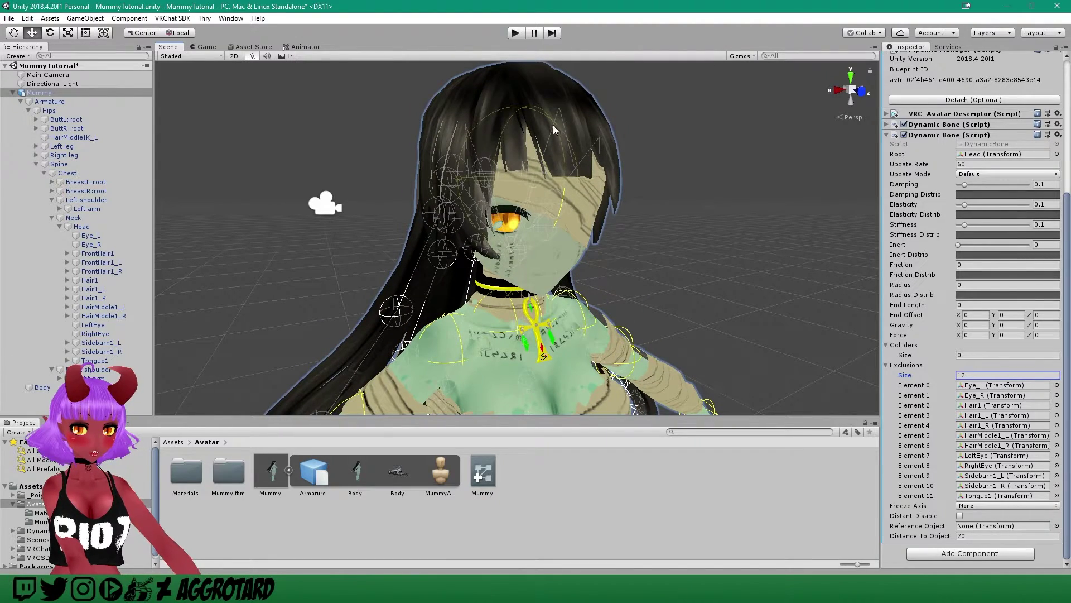
pyautogui.scroll(-5, 697, 224)
pyautogui.scroll(5, 682, 259)
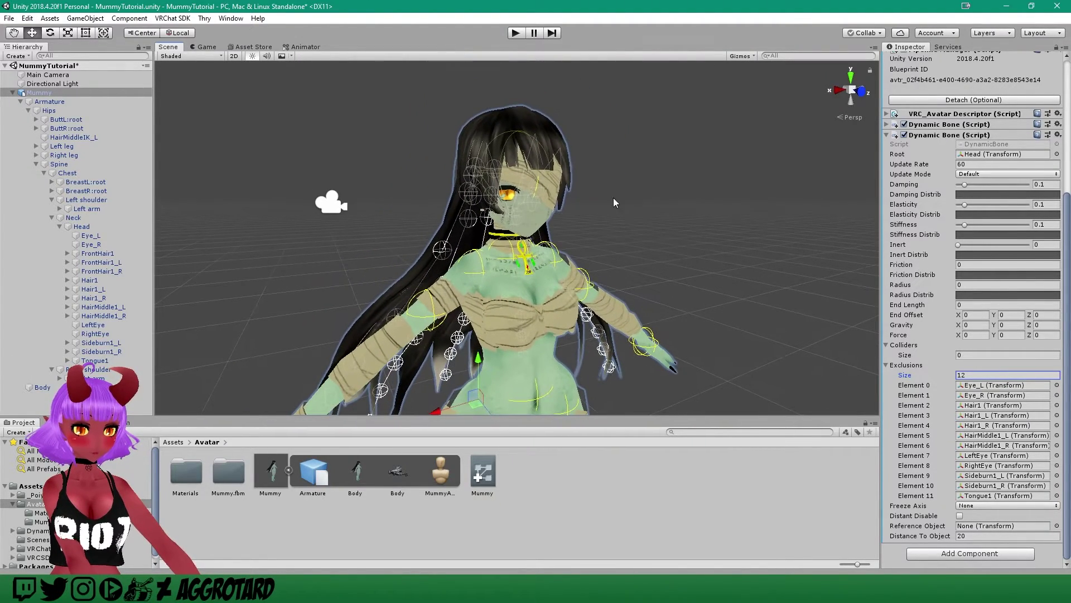
pyautogui.moveTo(642, 171); pyautogui.dragTo(576, 173, button='right')
pyautogui.moveTo(819, 268); pyautogui.dragTo(746, 226, button='middle')
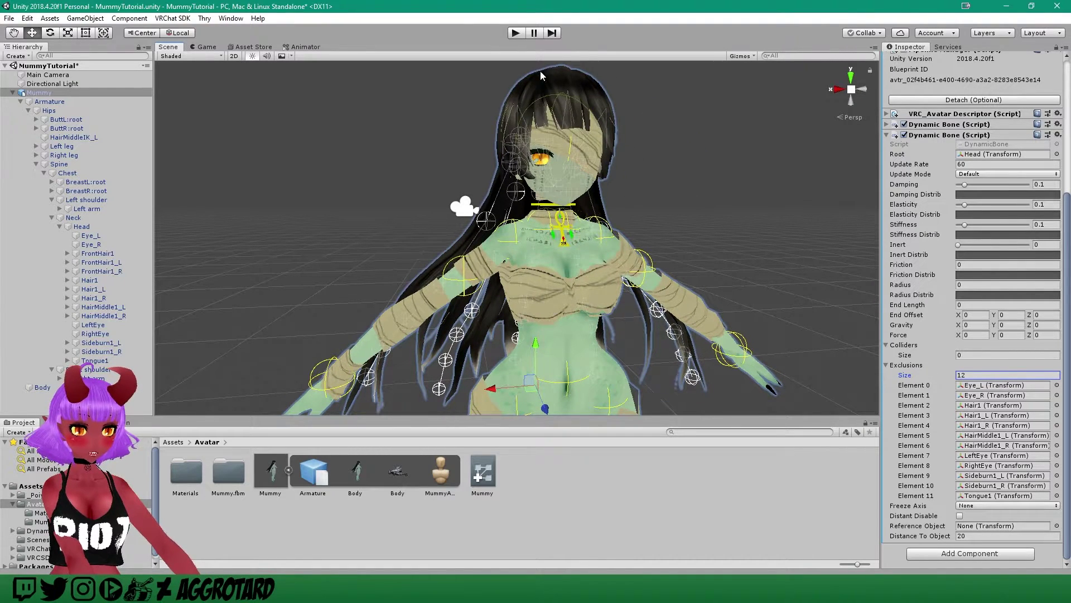
# Set the second Dynamic Bone's Colliders Size to 1 and assign the Head collider to Element 0.
pyautogui.click(986, 356)
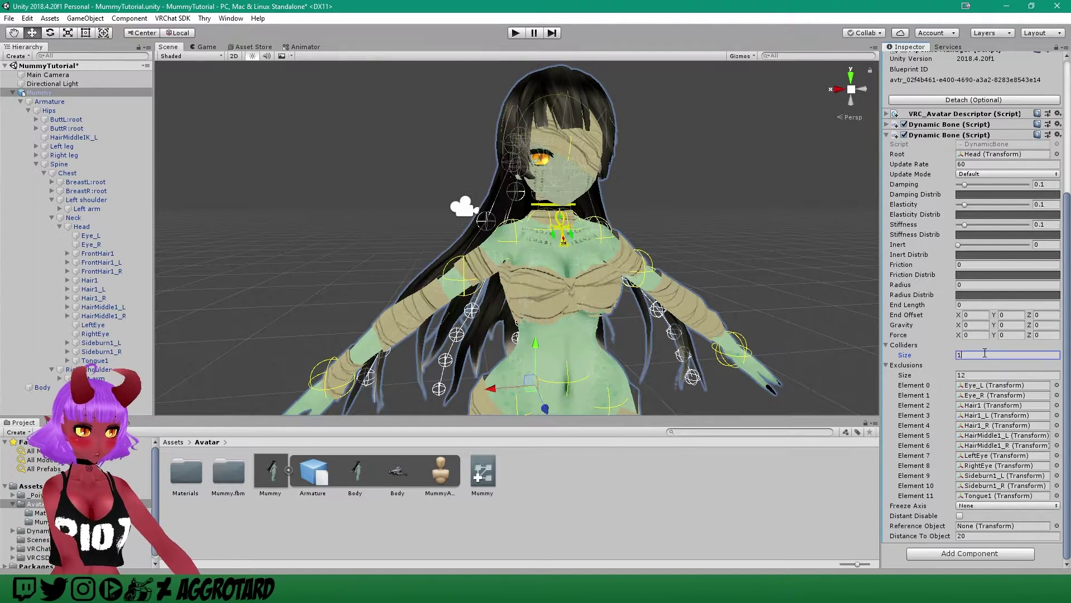
pyautogui.press('Return')
pyautogui.click(1057, 365)
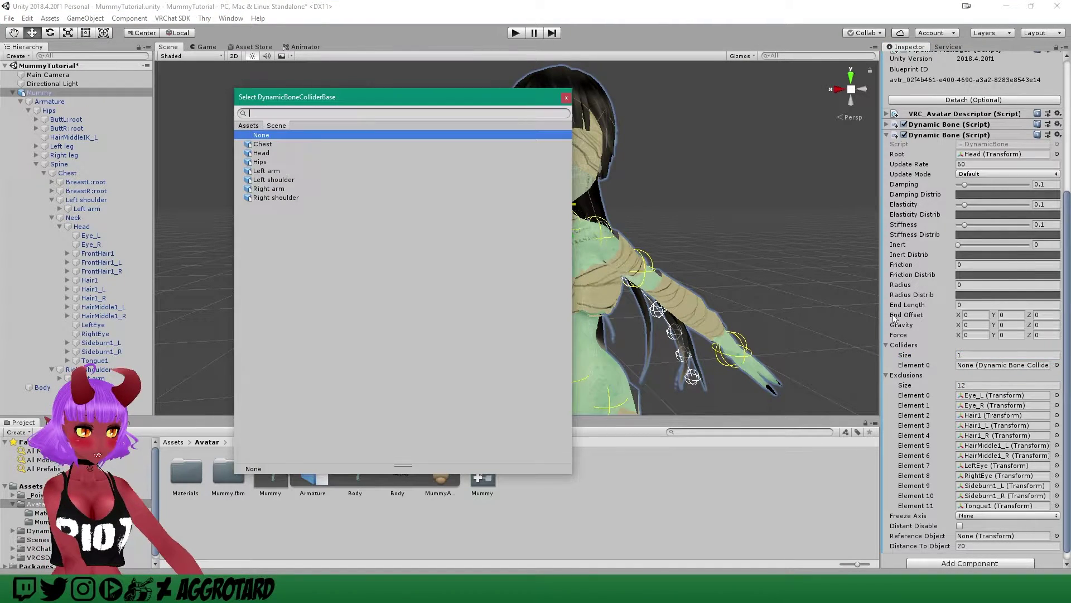
pyautogui.click(283, 153)
pyautogui.click(567, 97)
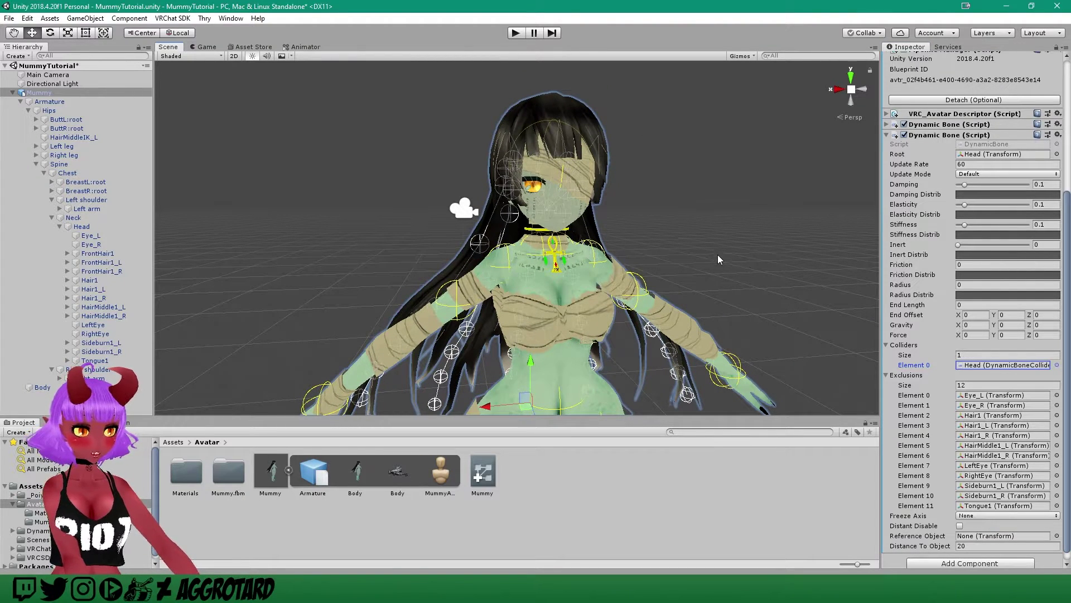
# Set the second Dynamic Bone's Radius to 0.03.
pyautogui.click(974, 285)
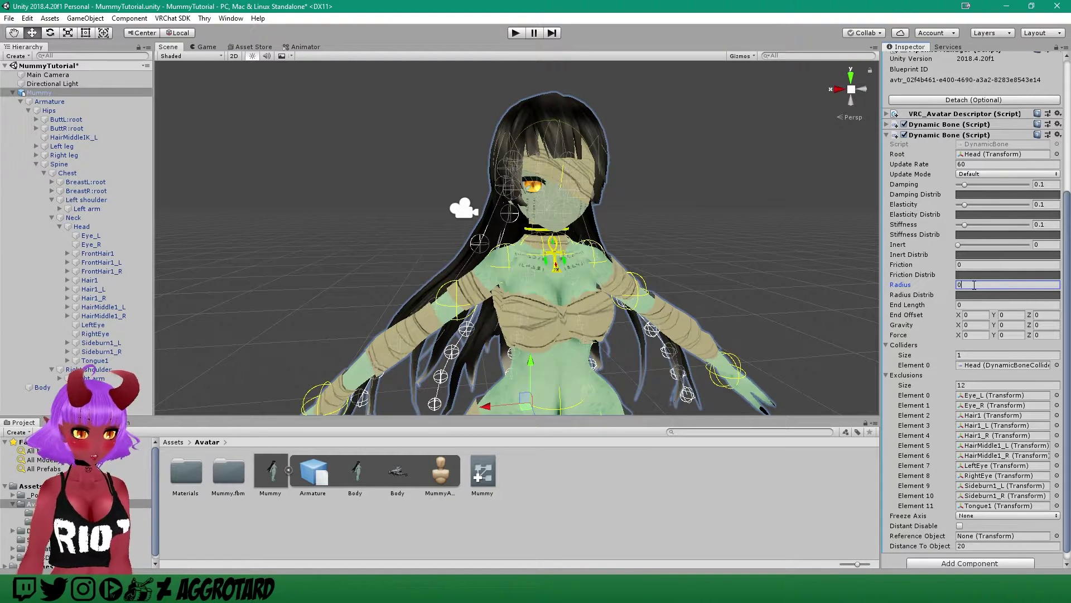
pyautogui.write('0.03')
pyautogui.moveTo(707, 207); pyautogui.dragTo(677, 194, button='middle')
# Start Play mode, return to the Scene view and raise the second Dynamic Bone's Stiffness to 0.732.
pyautogui.click(514, 34)
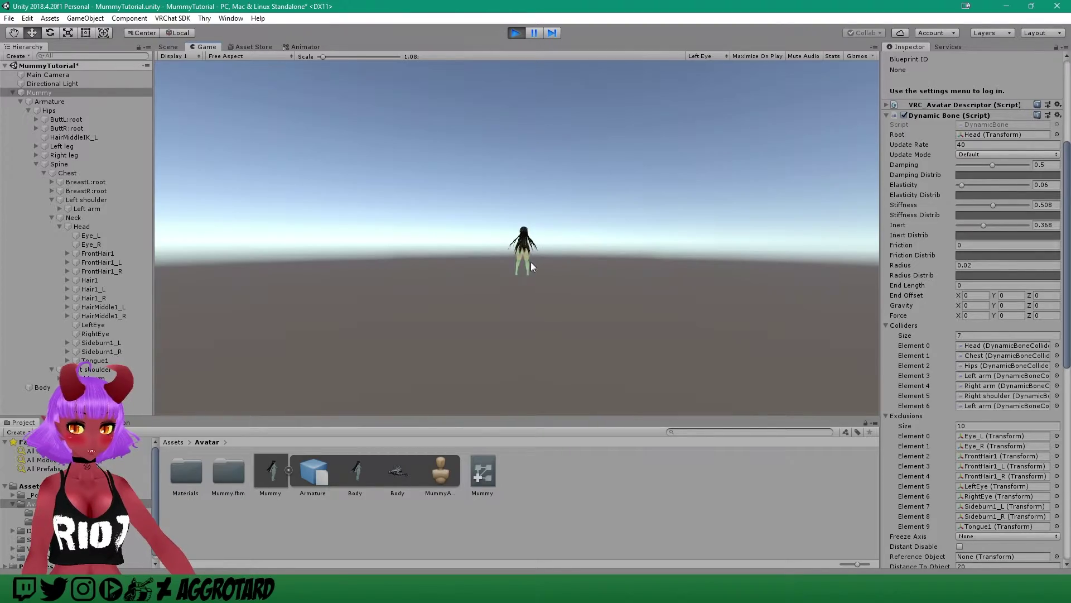
pyautogui.click(167, 46)
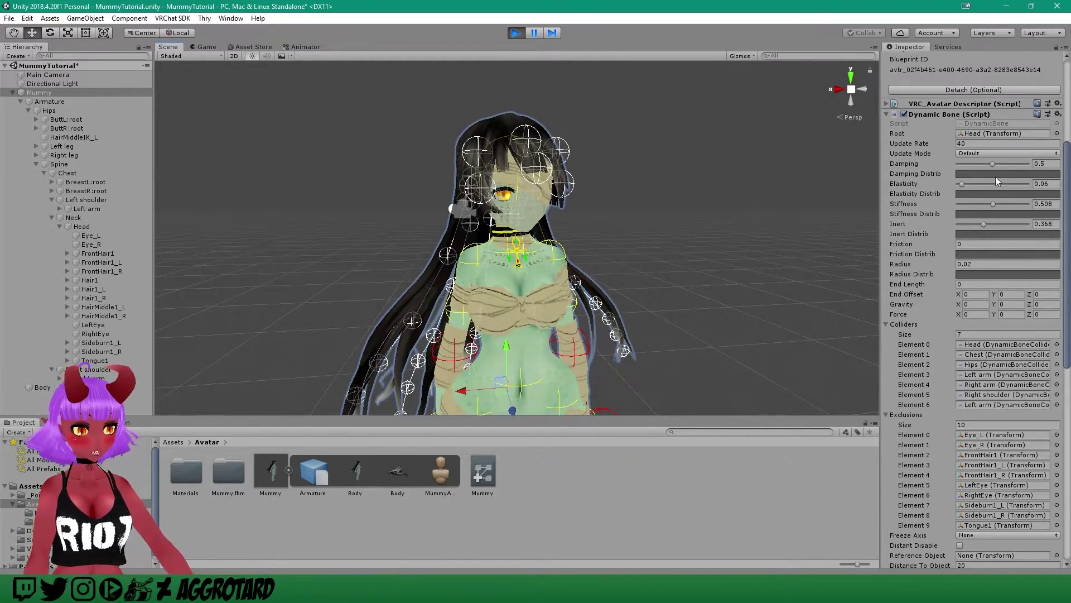
pyautogui.scroll(-10, 944, 215)
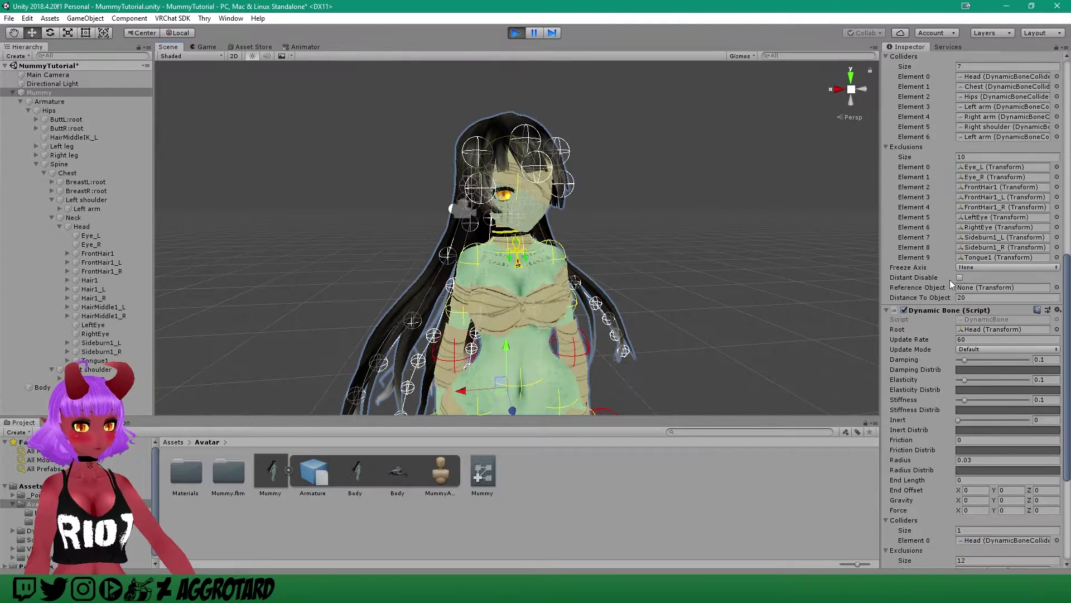
pyautogui.click(962, 206)
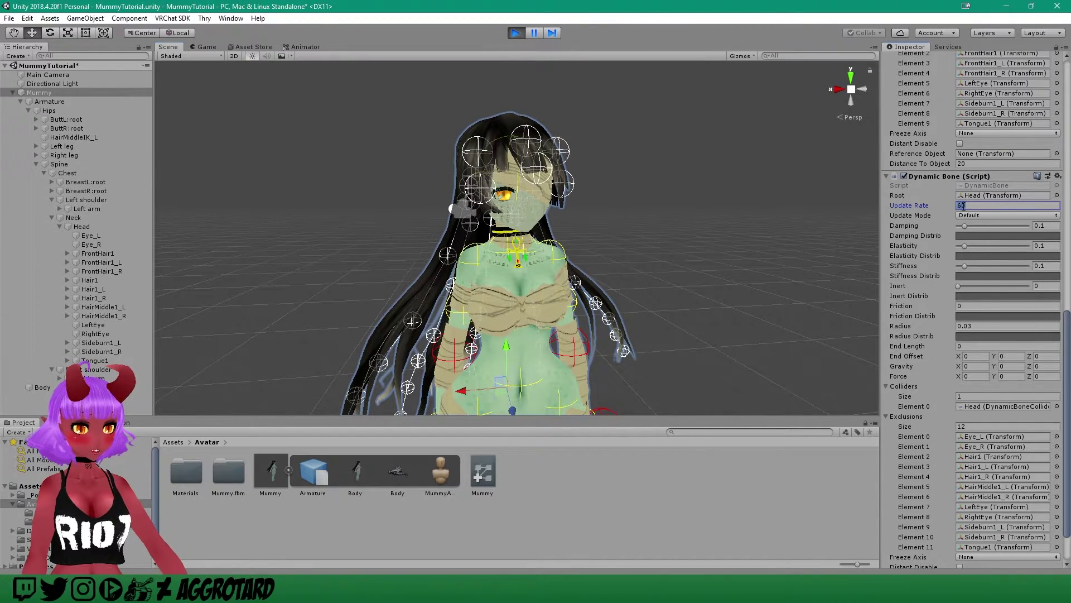
pyautogui.moveTo(965, 266); pyautogui.dragTo(1009, 269)
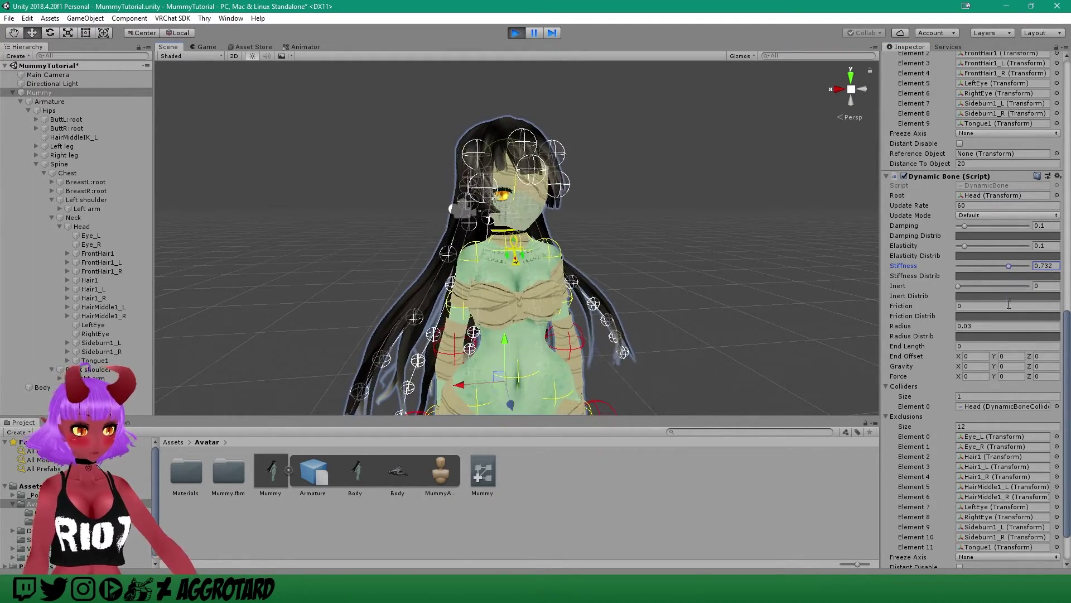
# Lower the second Dynamic Bone's Elasticity to 0.05 and move the avatar to test the front hair.
pyautogui.moveTo(966, 246); pyautogui.dragTo(963, 251)
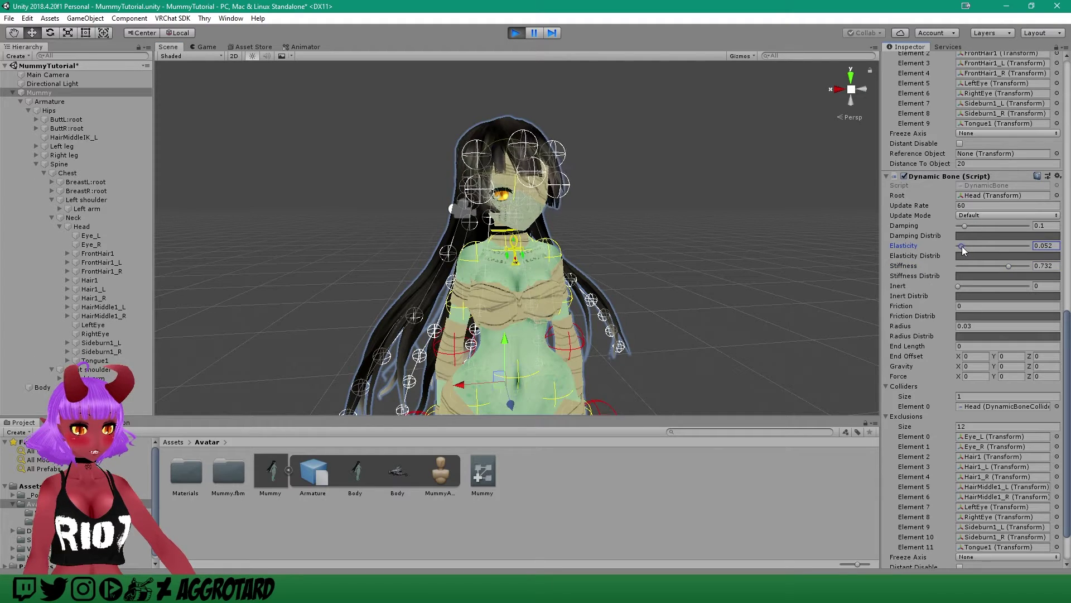
pyautogui.click(1051, 247)
pyautogui.press('BackSpace')
pyautogui.moveTo(513, 407); pyautogui.dragTo(516, 412)
# Set the second Dynamic Bone's Damping to 0.508 and Stiffness to 0.9, testing the hair by moving the avatar.
pyautogui.moveTo(966, 226); pyautogui.dragTo(994, 225)
pyautogui.moveTo(512, 407)
pyautogui.mouseDown()
pyautogui.moveTo(508, 378)
pyautogui.moveTo(524, 403)
pyautogui.mouseUp()
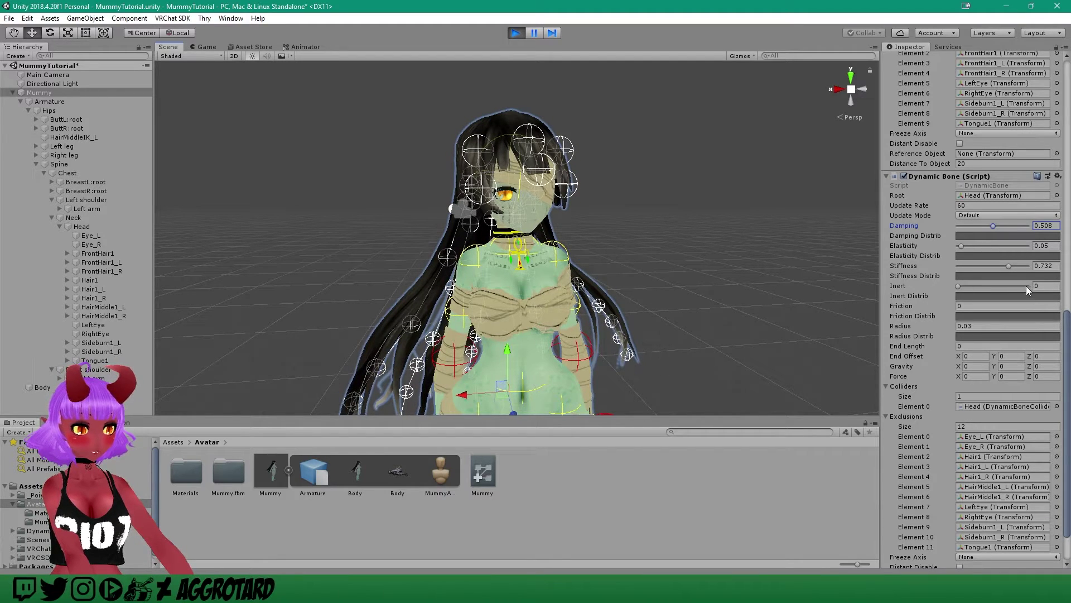
pyautogui.moveTo(1010, 265); pyautogui.dragTo(1014, 266)
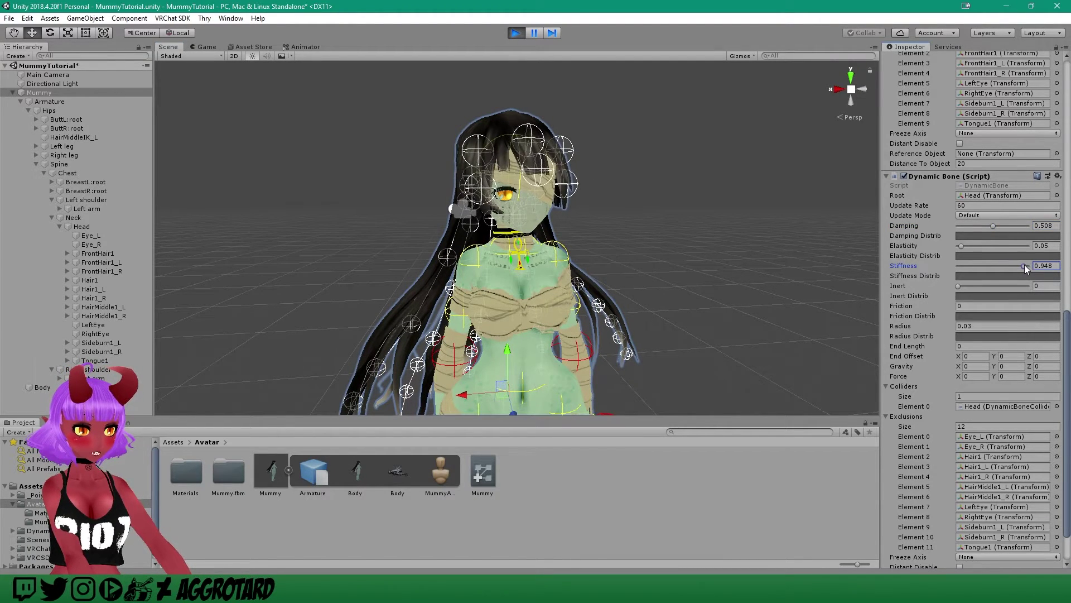
pyautogui.write('0.9')
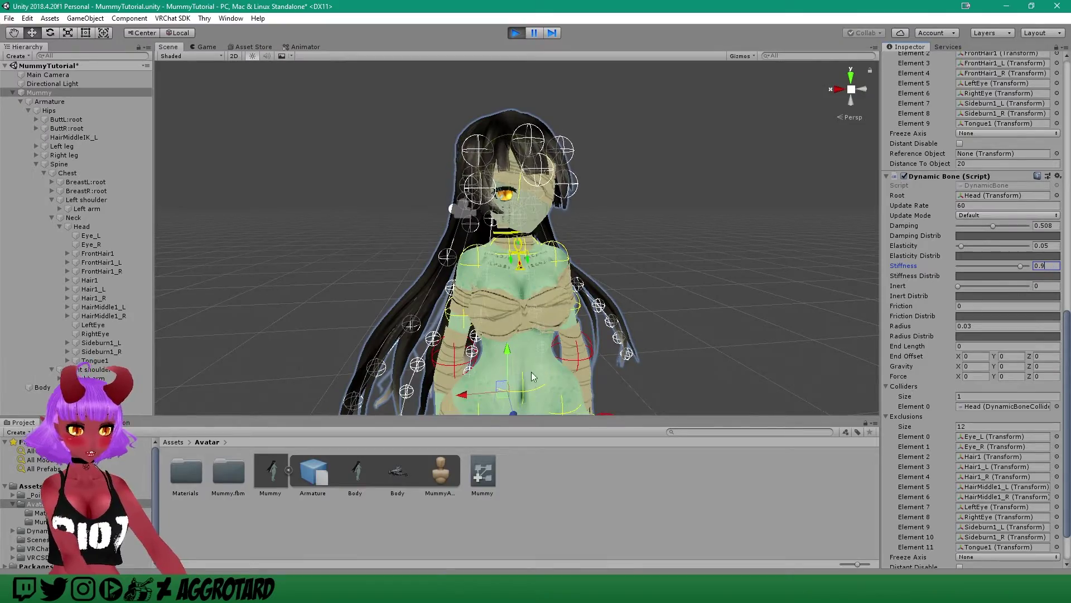
pyautogui.moveTo(517, 410); pyautogui.dragTo(583, 392)
# Try an Elasticity of 0.442 and reduce it to 0.186, moving the avatar to test each value.
pyautogui.moveTo(962, 245); pyautogui.dragTo(983, 247)
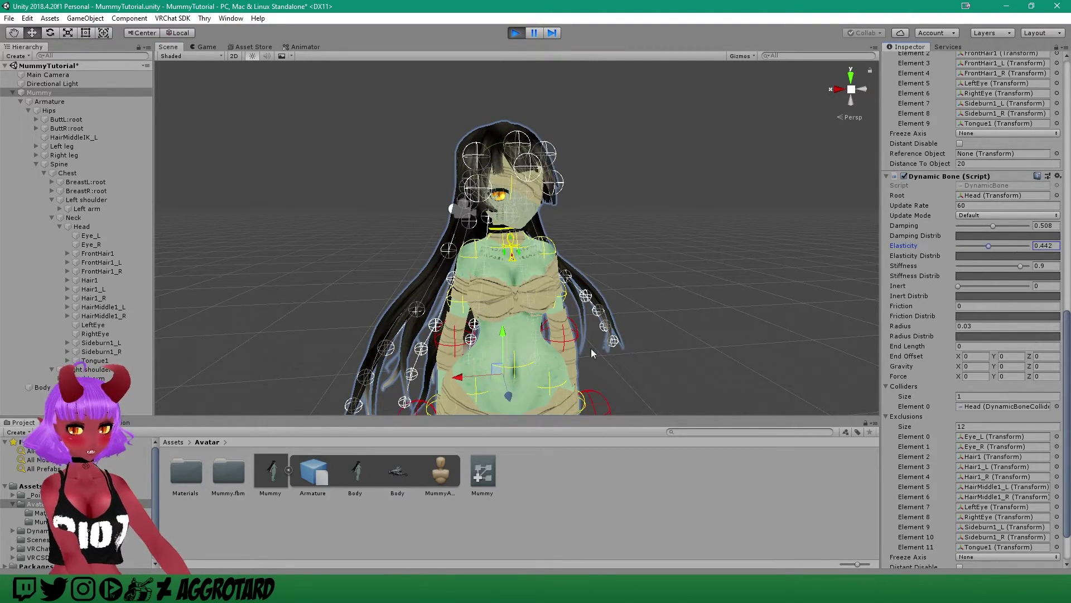
pyautogui.moveTo(515, 393)
pyautogui.mouseDown()
pyautogui.moveTo(521, 406)
pyautogui.moveTo(480, 340)
pyautogui.moveTo(517, 391)
pyautogui.mouseUp()
pyautogui.moveTo(988, 245); pyautogui.dragTo(971, 246)
pyautogui.moveTo(513, 393); pyautogui.dragTo(539, 381)
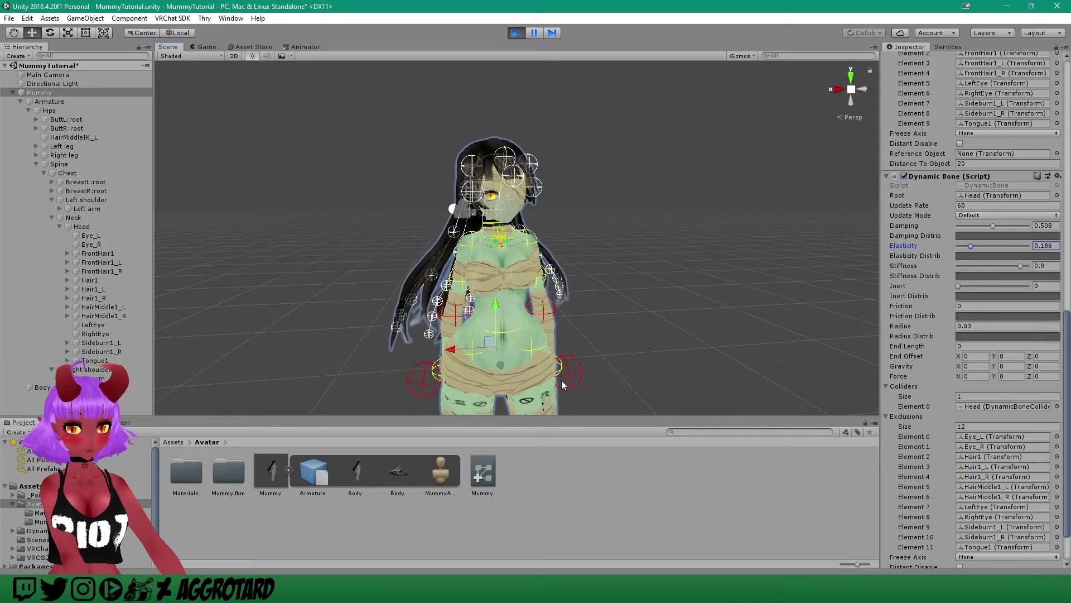
# Try an Update Rate of 40 on the second Dynamic Bone and restore it to 60.
pyautogui.click(962, 205)
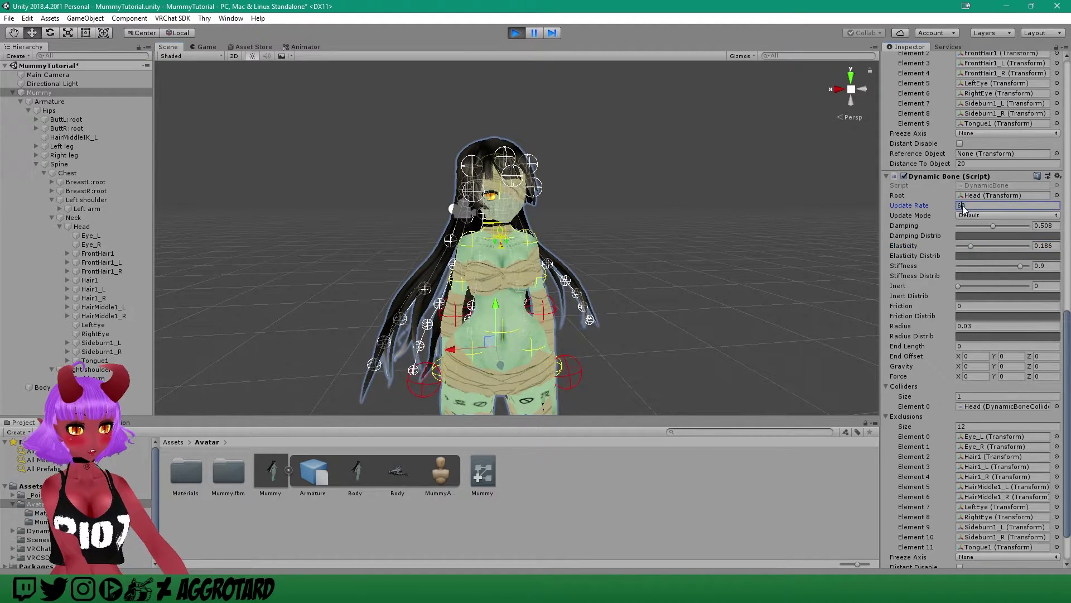
pyautogui.press('BackSpace')
pyautogui.write('4')
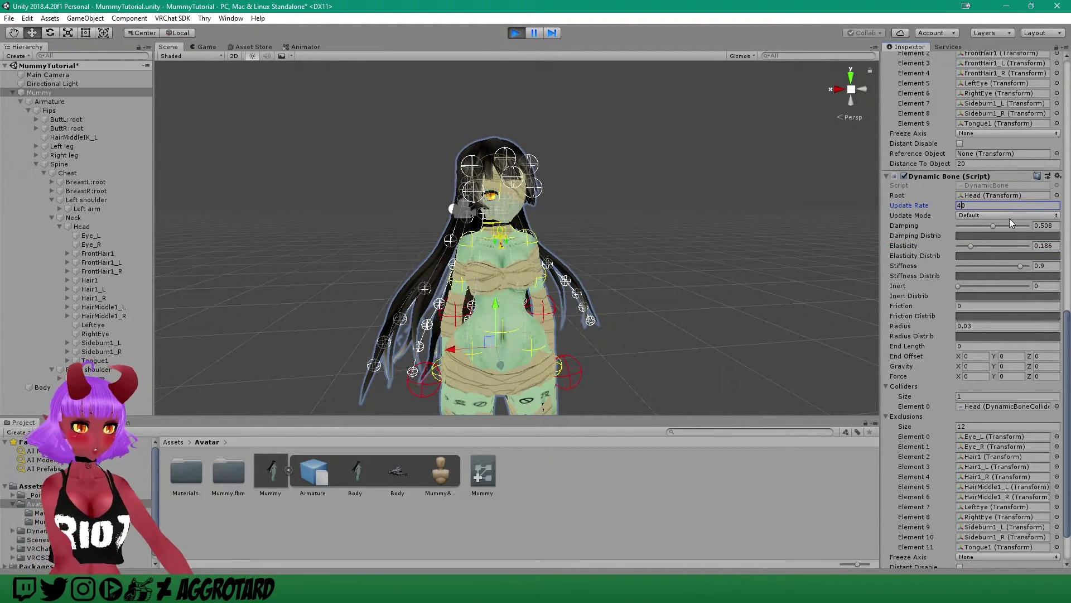
pyautogui.press('Return')
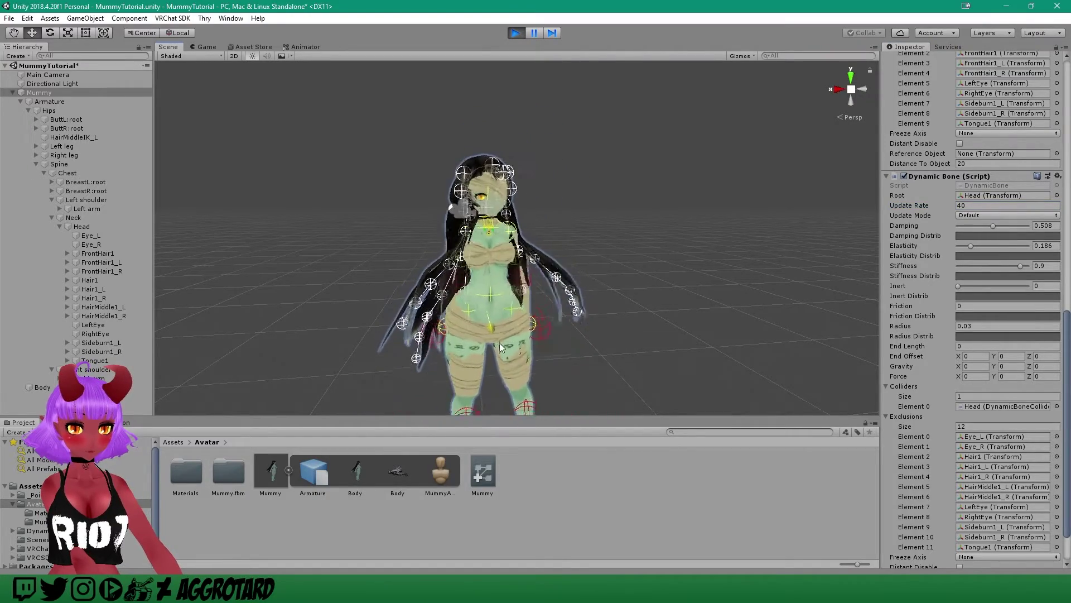
pyautogui.click(978, 206)
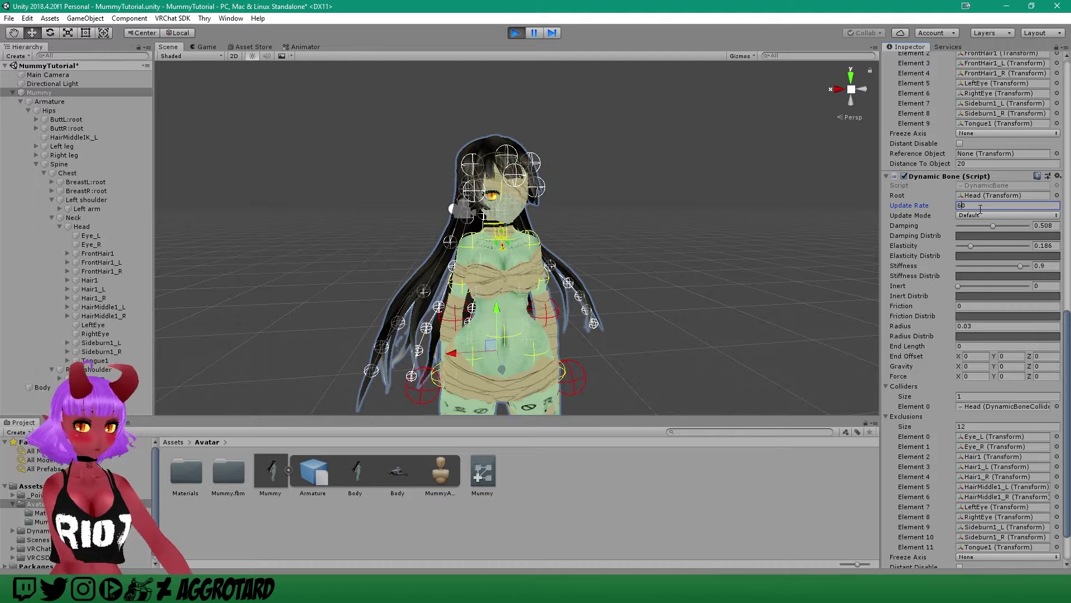
# Set the second Dynamic Bone's Damping to 0.78, test the motion and copy the component.
pyautogui.moveTo(992, 226); pyautogui.dragTo(1010, 226)
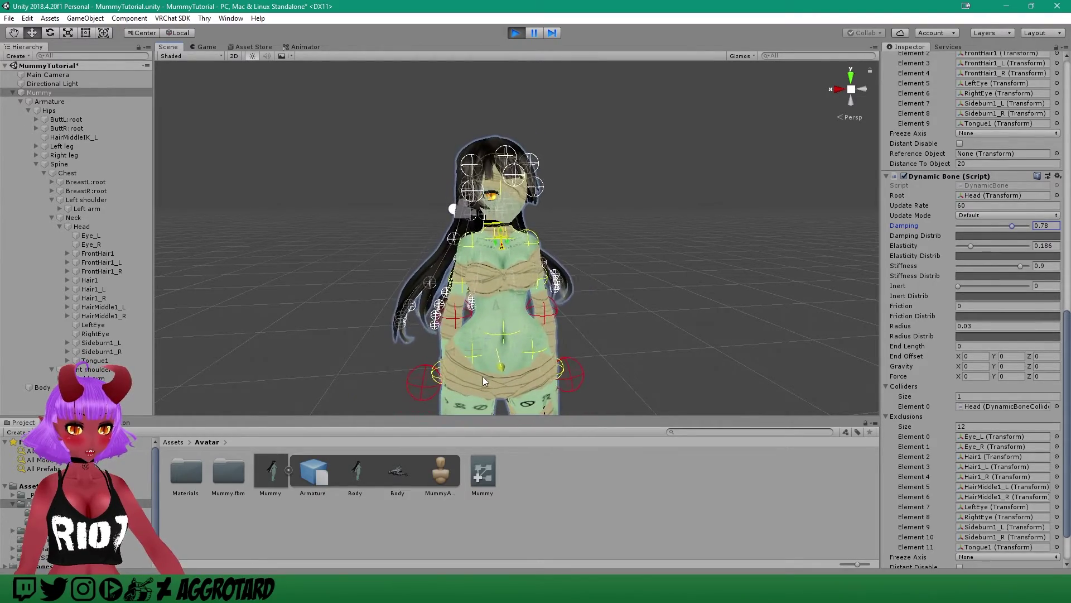
pyautogui.rightClick(987, 176)
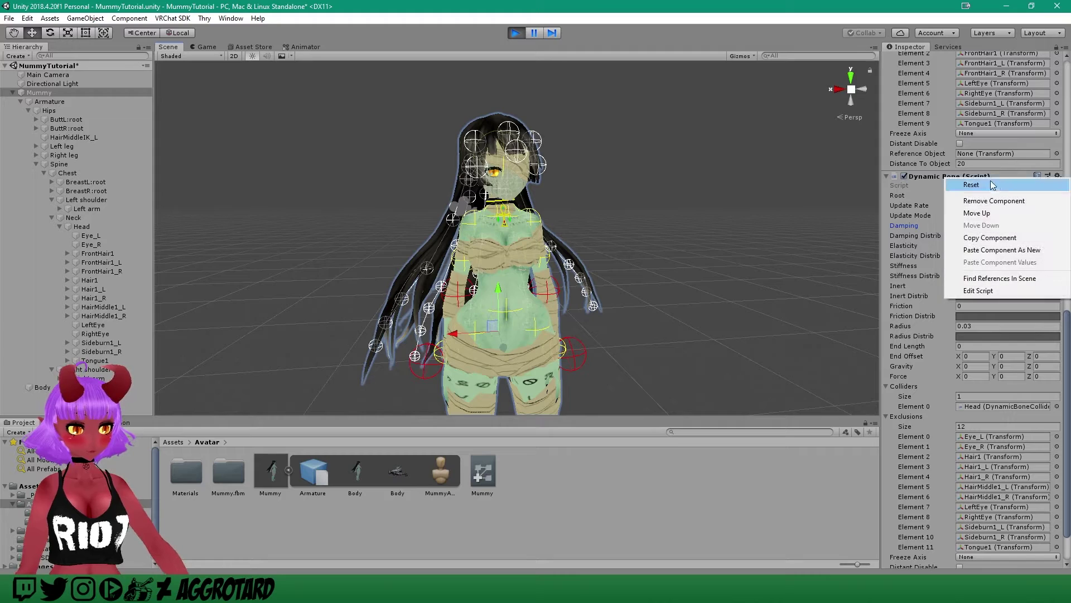
pyautogui.click(1006, 241)
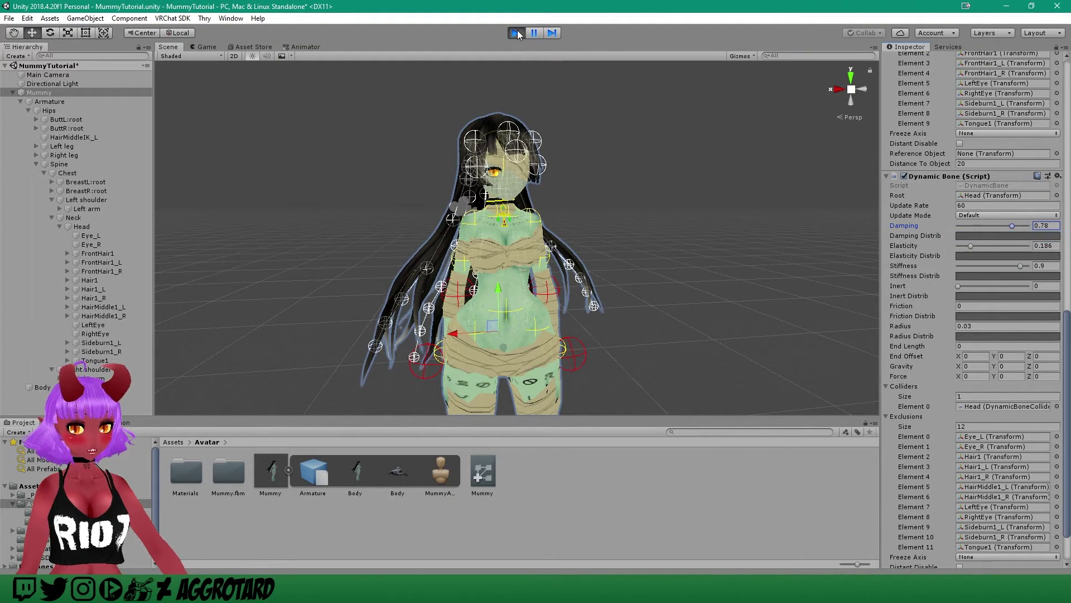
# Exit Play mode and paste the copied component values onto the second Dynamic Bone.
pyautogui.click(516, 31)
pyautogui.scroll(2, 966, 276)
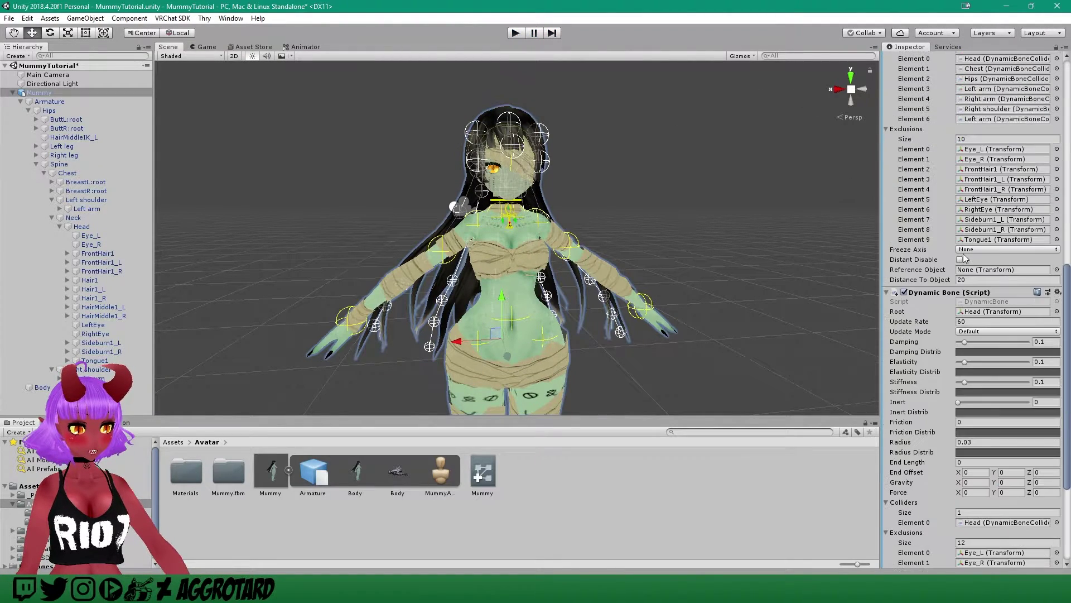
pyautogui.rightClick(939, 193)
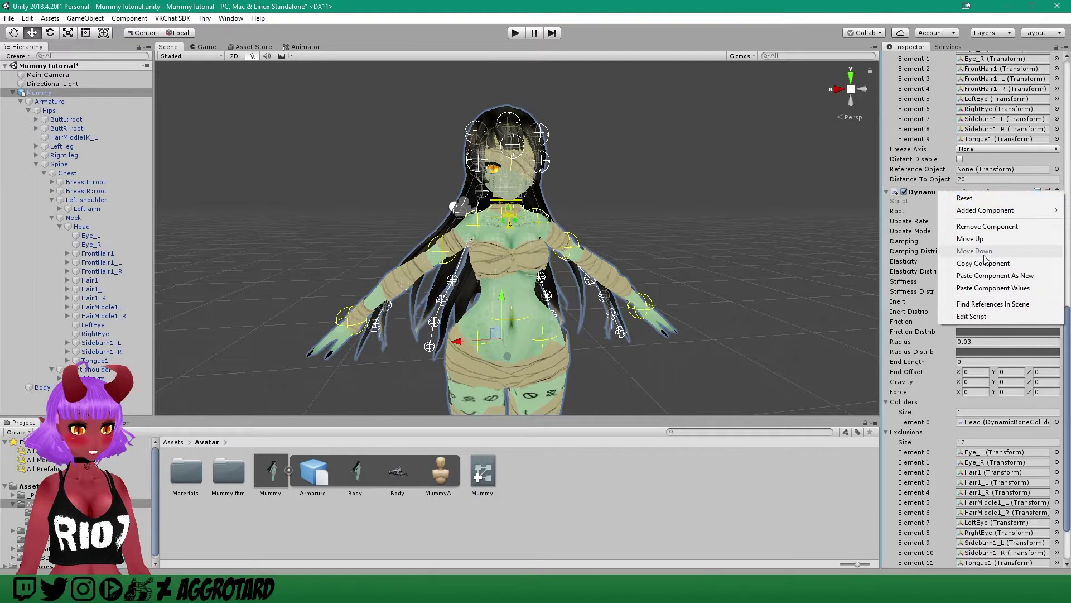
pyautogui.click(989, 288)
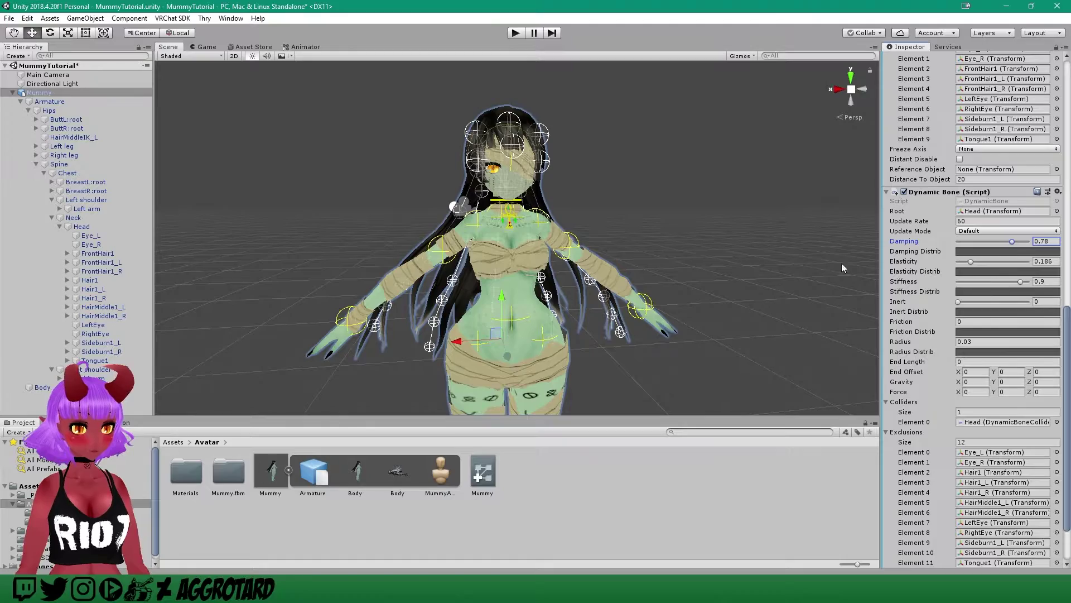
# Collapse the two existing Dynamic Bone components on the Mummy avatar.
pyautogui.scroll(4, 601, 222)
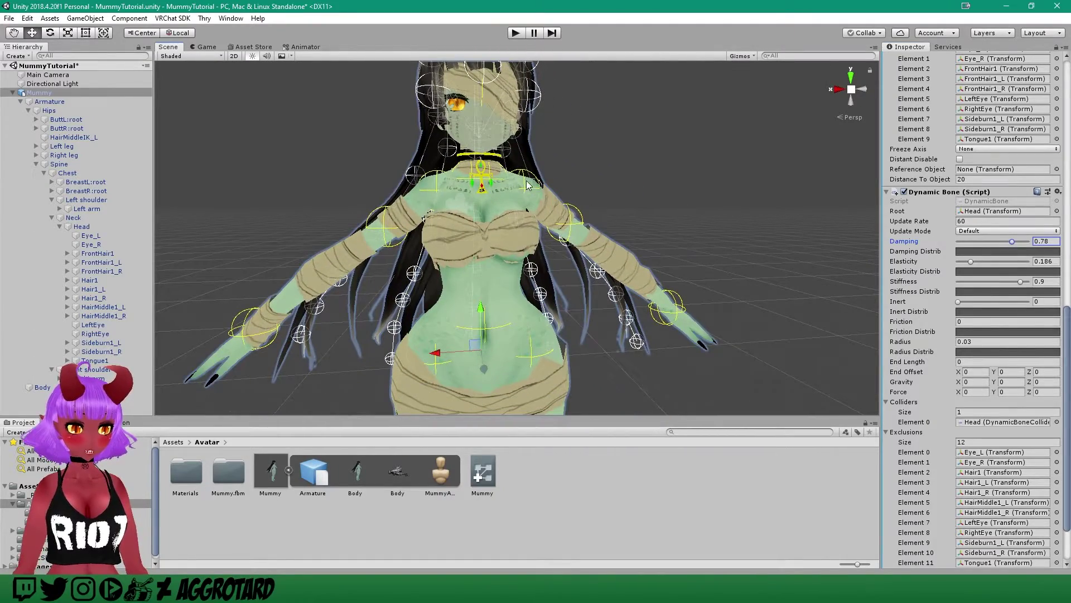
pyautogui.keyDown('alt'); pyautogui.moveTo(529, 184); pyautogui.dragTo(564, 235); pyautogui.keyUp('alt')
pyautogui.keyDown('alt'); pyautogui.moveTo(682, 254); pyautogui.dragTo(674, 250); pyautogui.keyUp('alt')
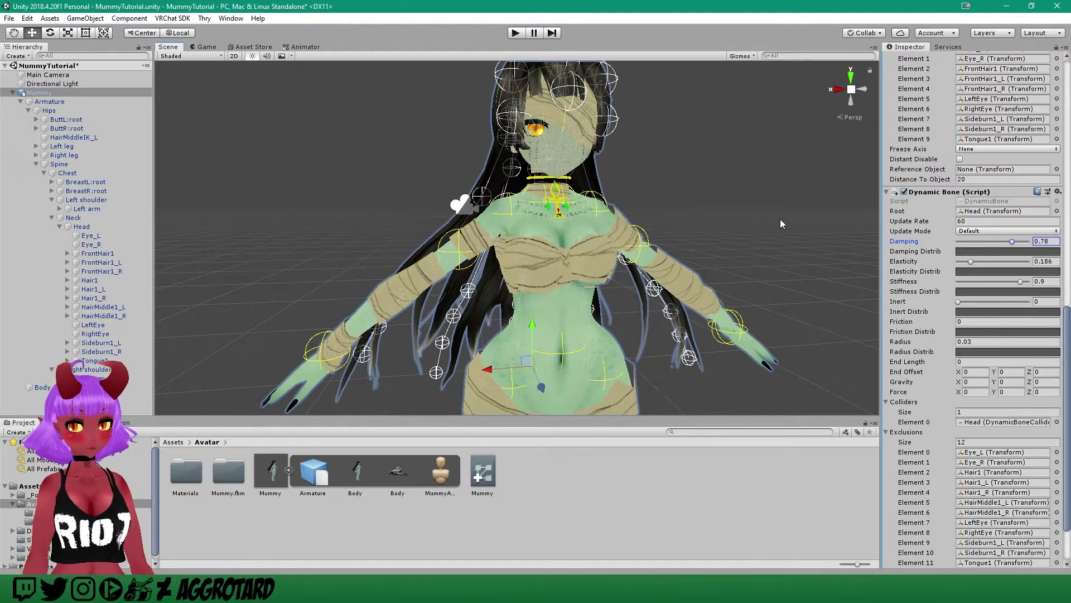
pyautogui.scroll(10, 894, 213)
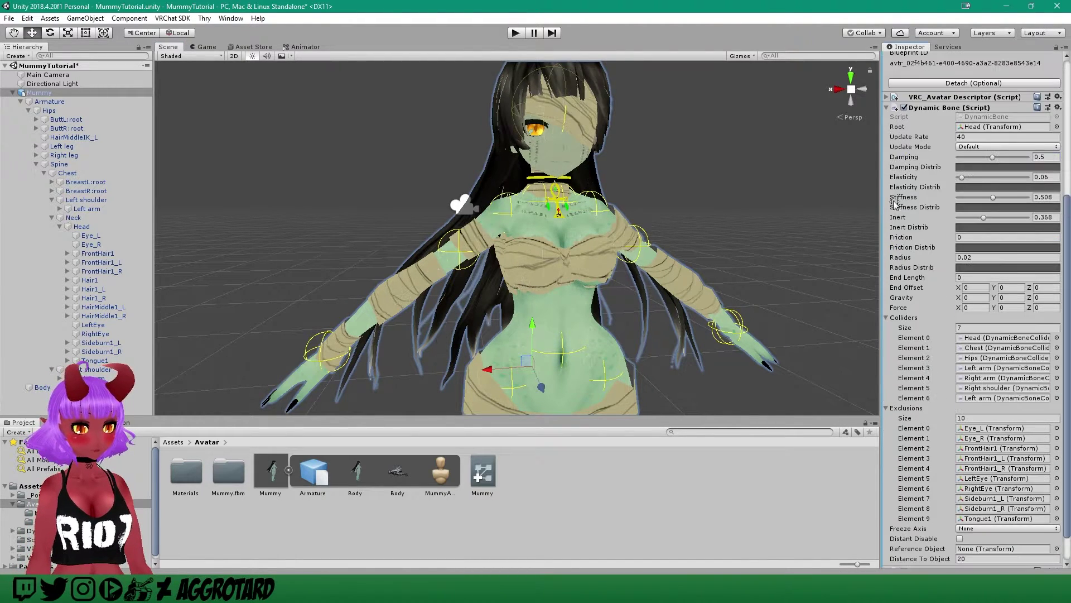
pyautogui.click(893, 110)
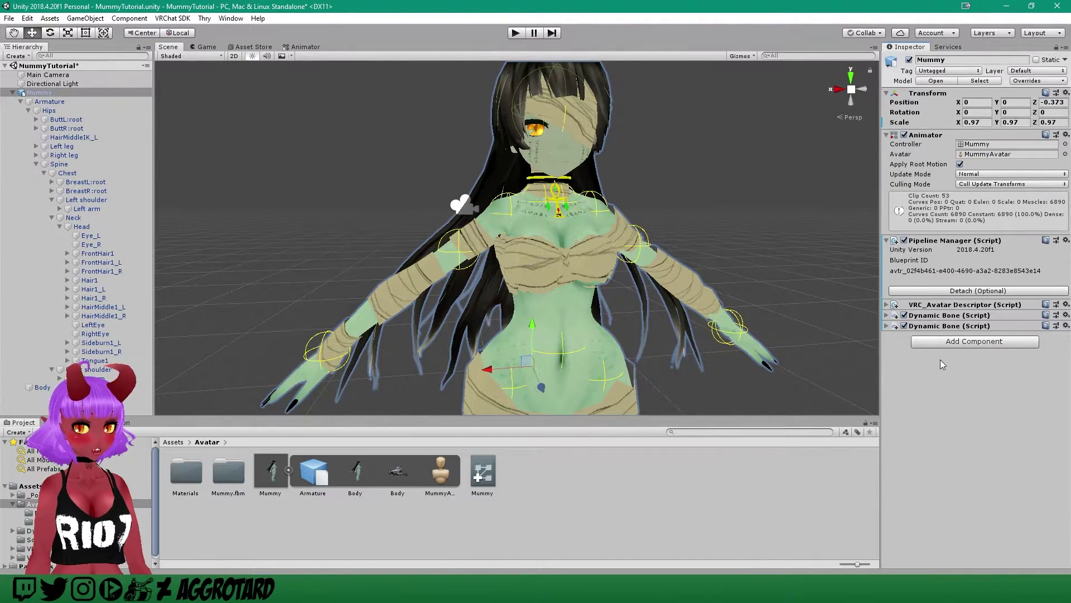
# Add a third Dynamic Bone component to the Mummy avatar and assign Chest as its Root.
pyautogui.click(955, 341)
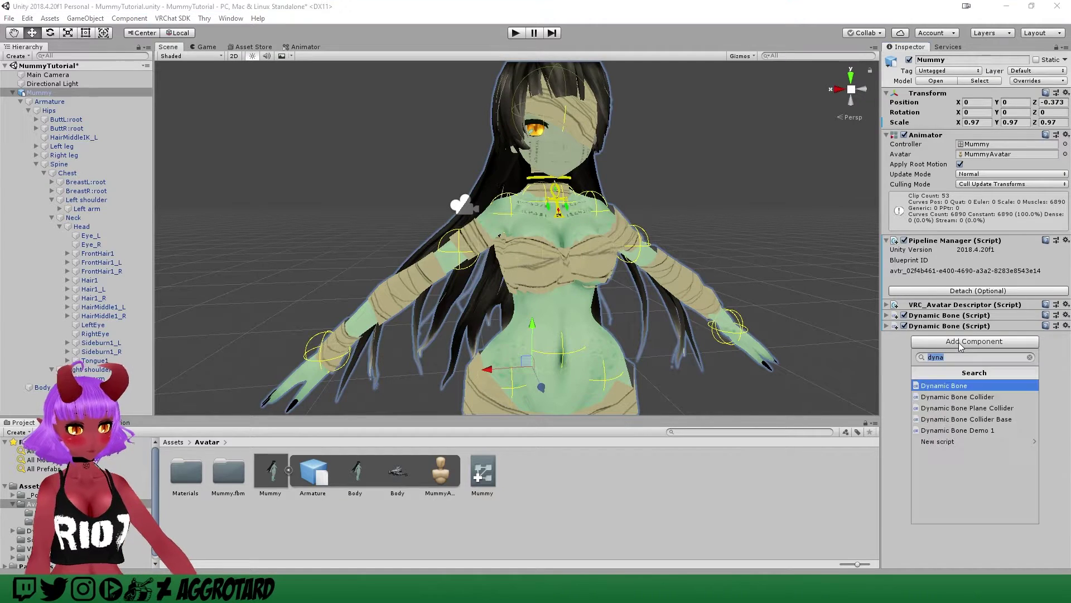
pyautogui.click(977, 383)
pyautogui.click(887, 336)
pyautogui.moveTo(829, 317); pyautogui.dragTo(797, 246, button='middle')
pyautogui.moveTo(86, 168); pyautogui.dragTo(983, 360)
pyautogui.moveTo(725, 261); pyautogui.dragTo(703, 252, button='middle')
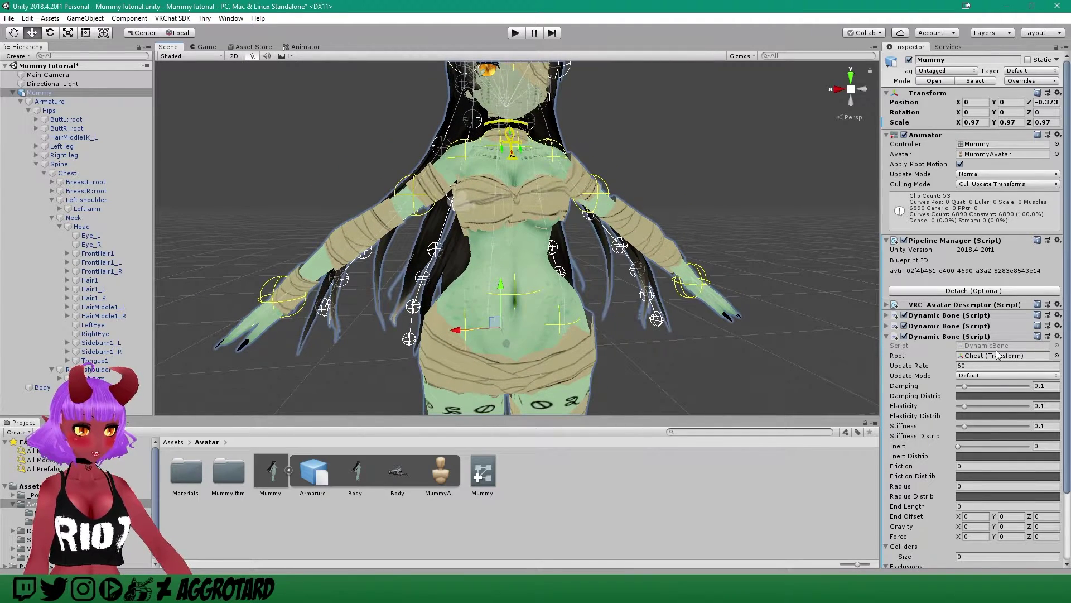
# Collapse the Head, Neck, Left shoulder and Right shoulder branches under Chest in the avatar's bone hierarchy.
pyautogui.scroll(-3, 939, 407)
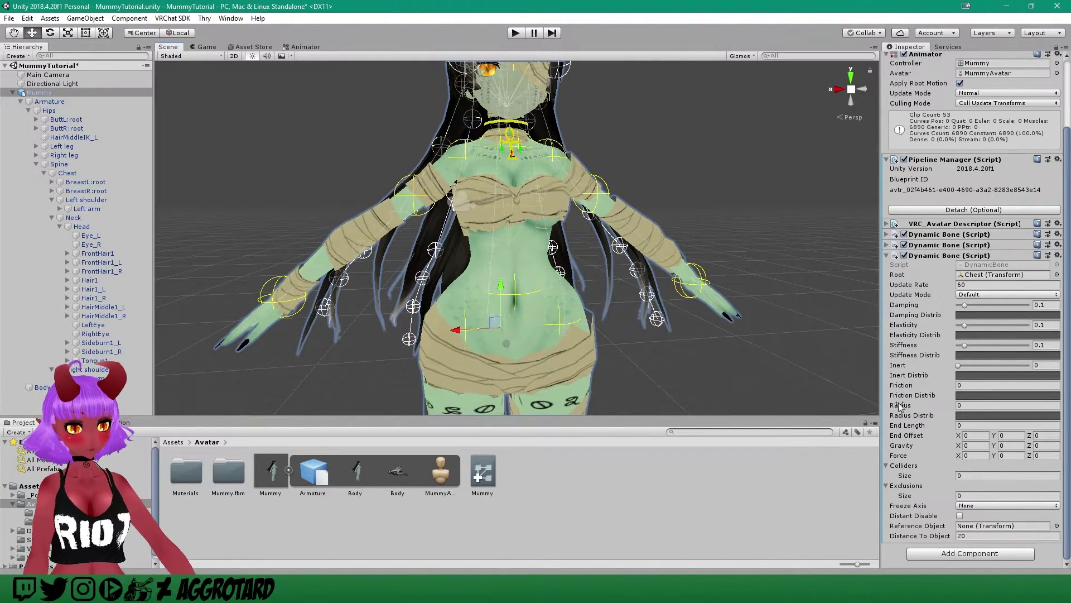
pyautogui.click(990, 496)
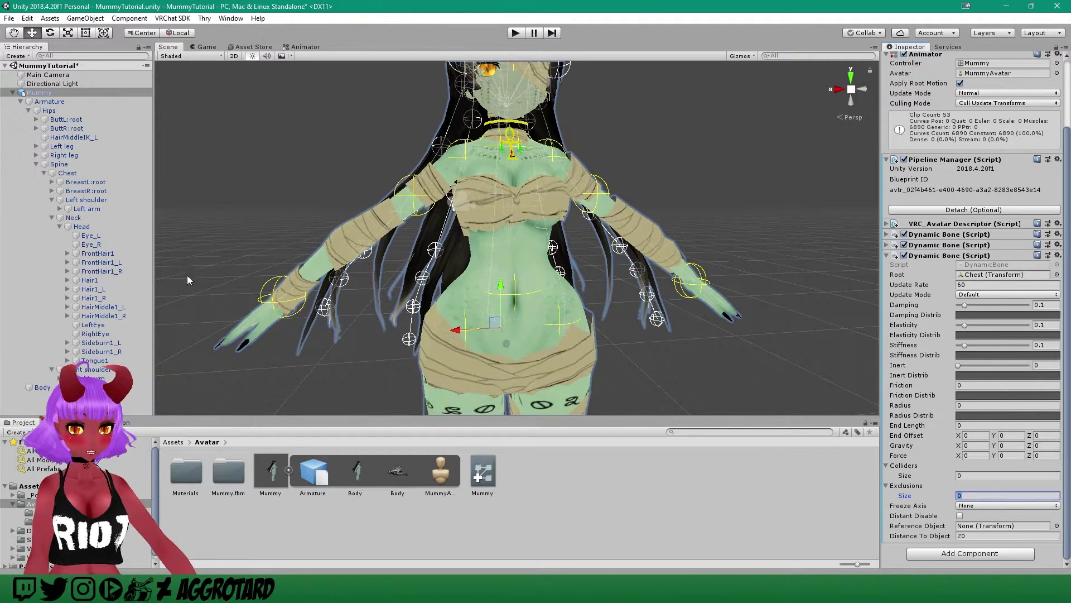
pyautogui.click(59, 226)
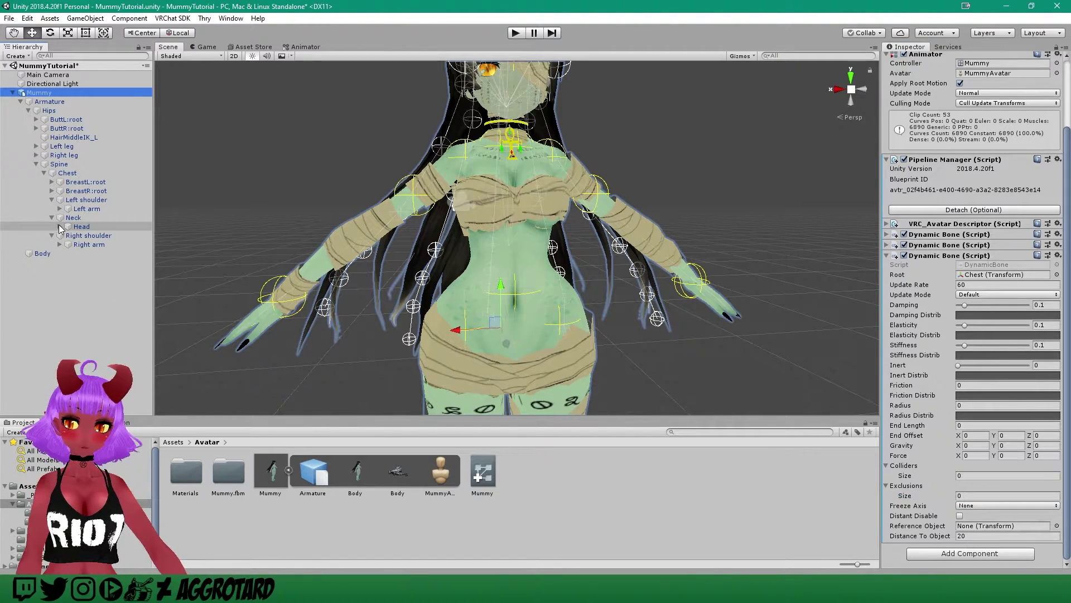
pyautogui.click(51, 218)
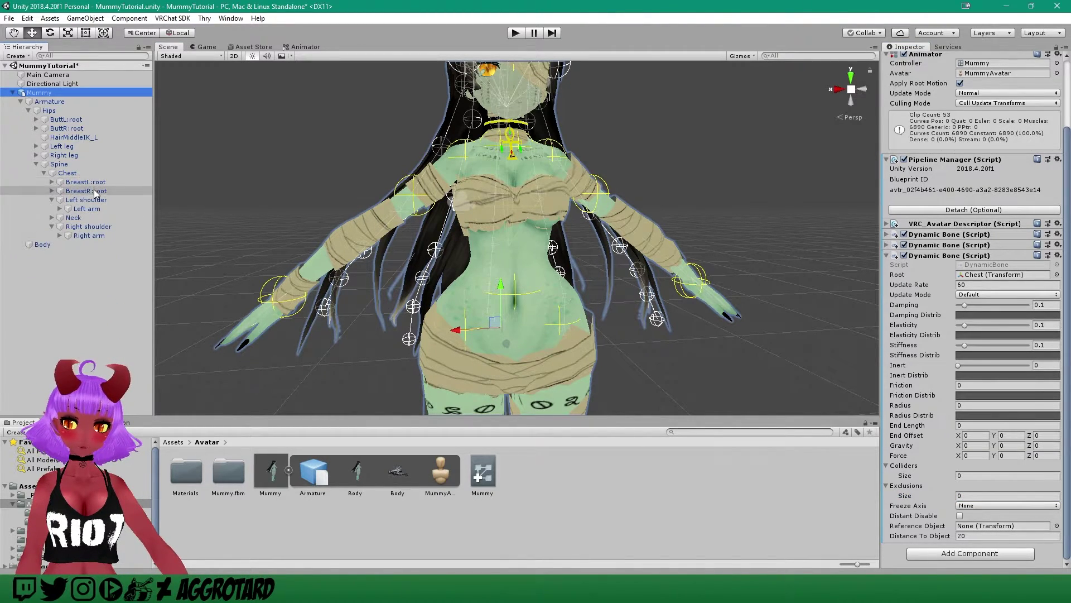
pyautogui.click(51, 200)
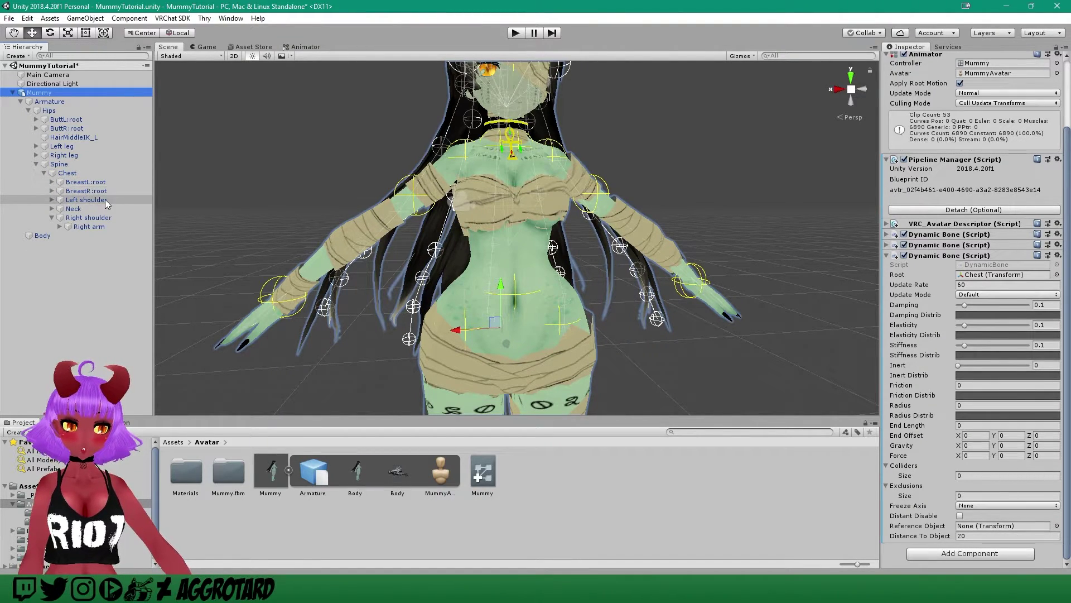
pyautogui.click(51, 217)
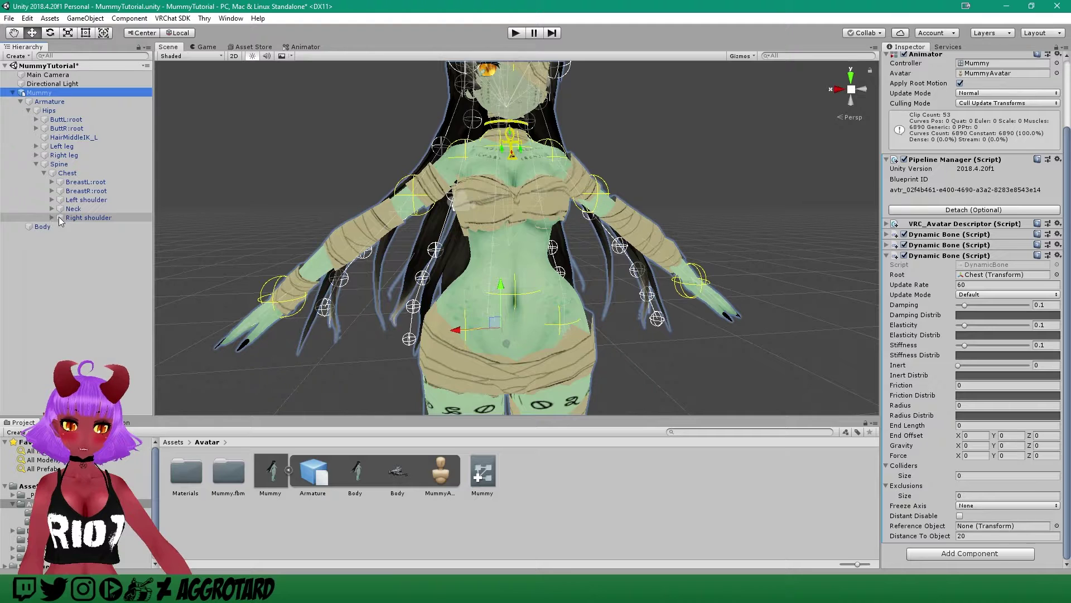
# Set the third Dynamic Bone's Exclusions size to 3 and assign Left shoulder, Neck and Right shoulder to the elements.
pyautogui.click(979, 495)
pyautogui.write('3')
pyautogui.press('Return')
pyautogui.click(1057, 475)
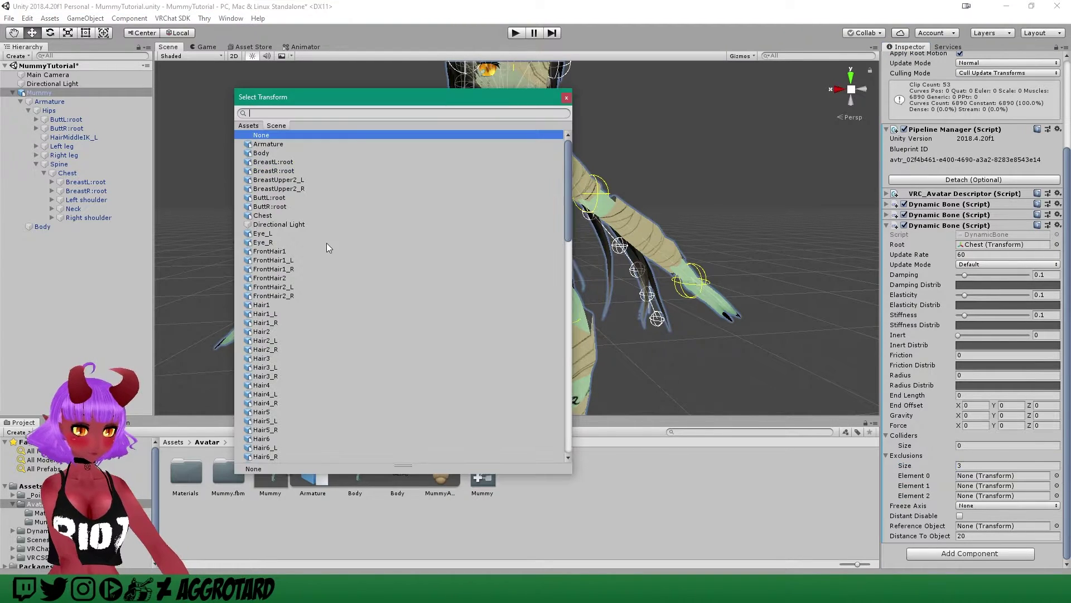
pyautogui.click(566, 97)
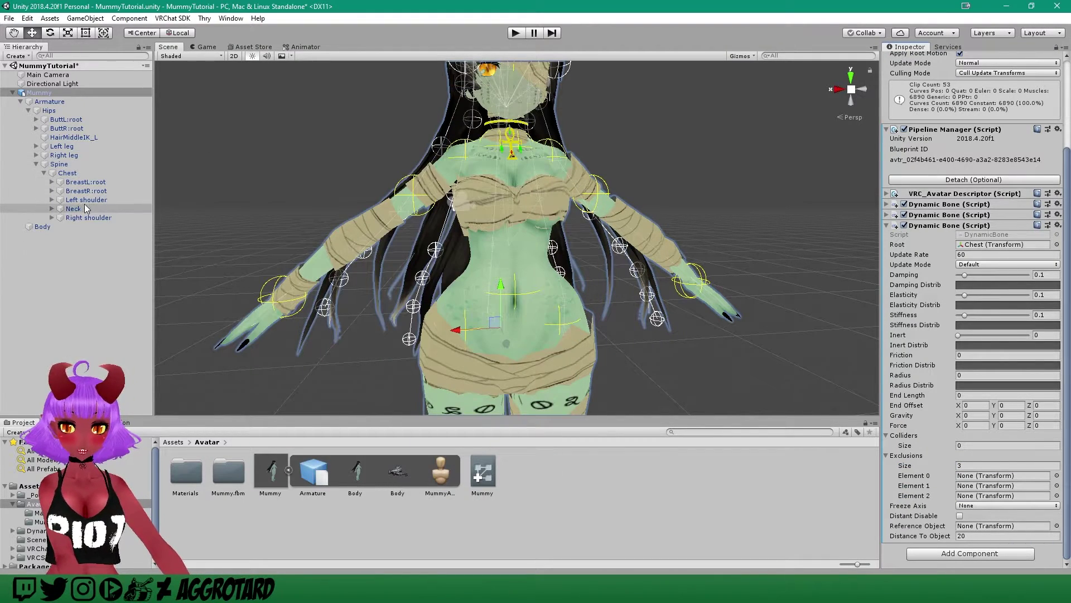
pyautogui.moveTo(85, 204); pyautogui.dragTo(999, 475)
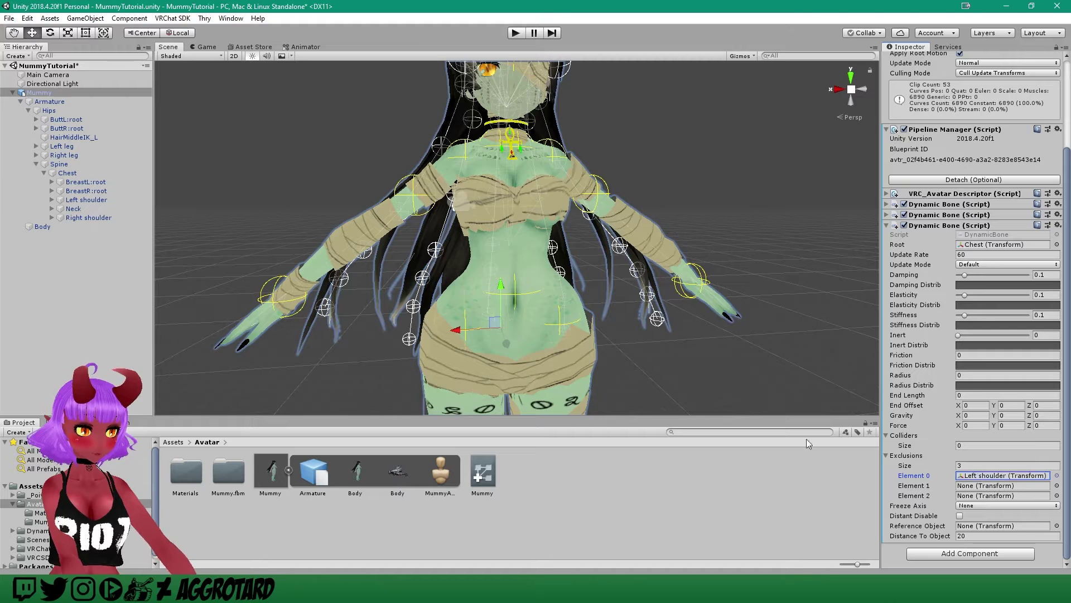
pyautogui.moveTo(69, 211); pyautogui.dragTo(998, 485)
pyautogui.moveTo(82, 217); pyautogui.dragTo(1002, 497)
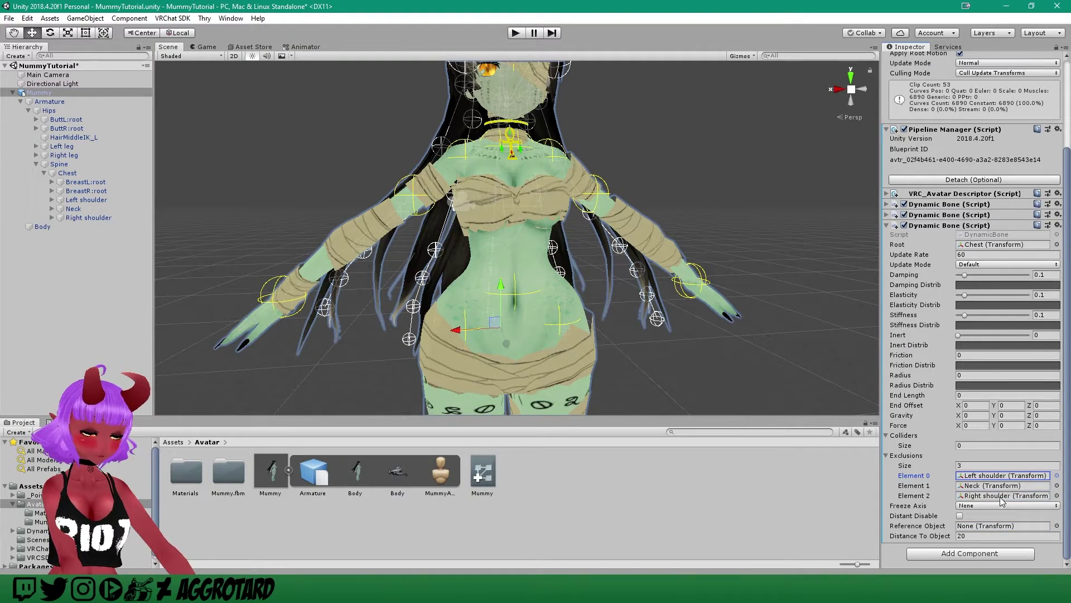
# Set the third Dynamic Bone's Colliders size to 1 and assign the Chest collider to Element 0.
pyautogui.moveTo(587, 256); pyautogui.dragTo(594, 275, button='middle')
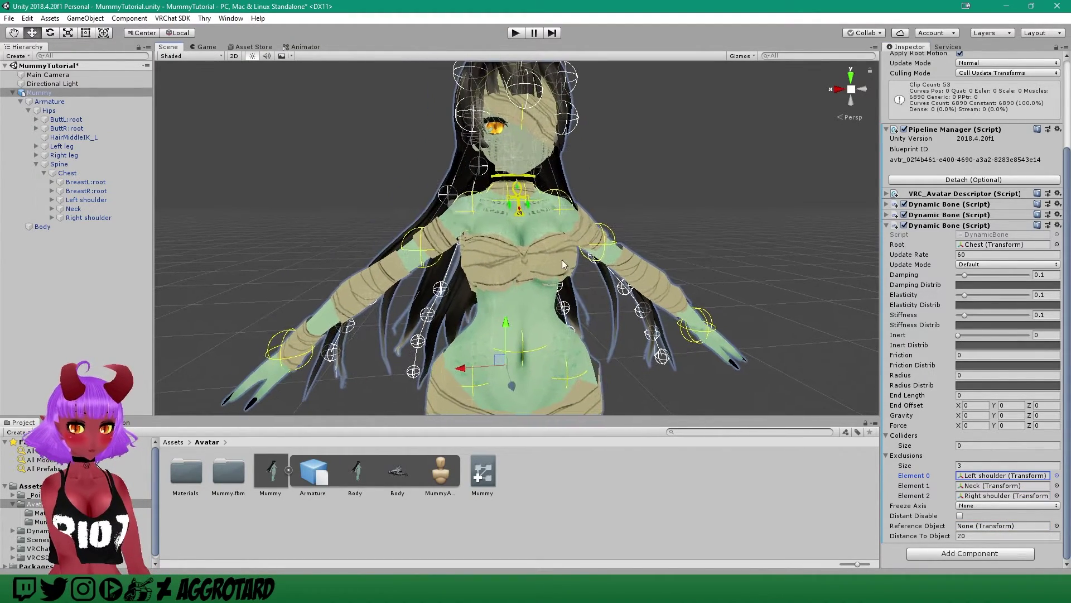
pyautogui.moveTo(544, 246)
pyautogui.mouseDown(button='middle')
pyautogui.moveTo(546, 139)
pyautogui.moveTo(545, 244)
pyautogui.mouseUp(button='middle')
pyautogui.click(982, 445)
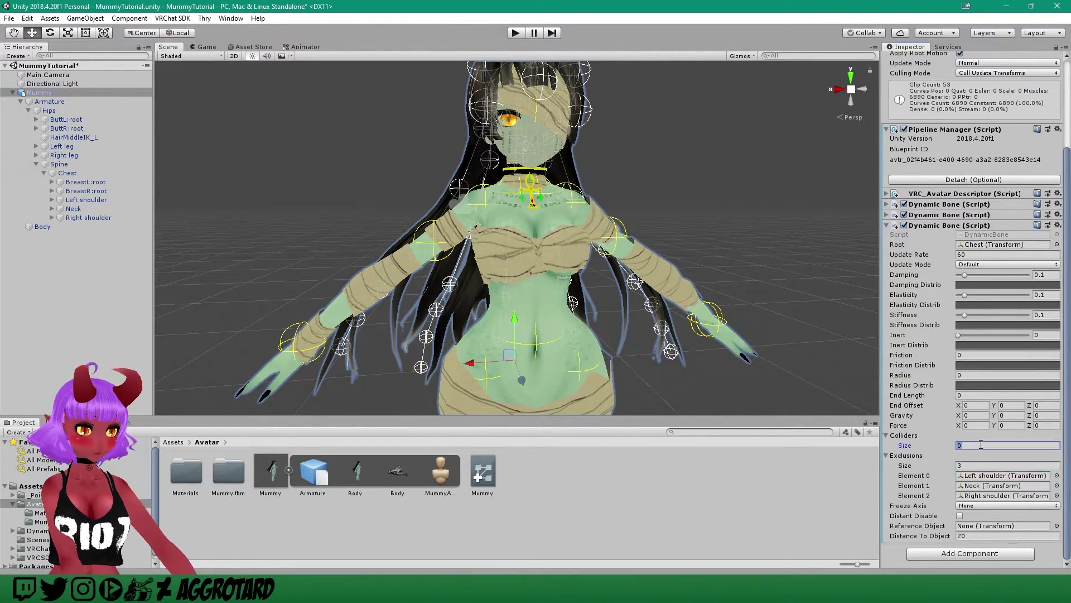
pyautogui.press('Return')
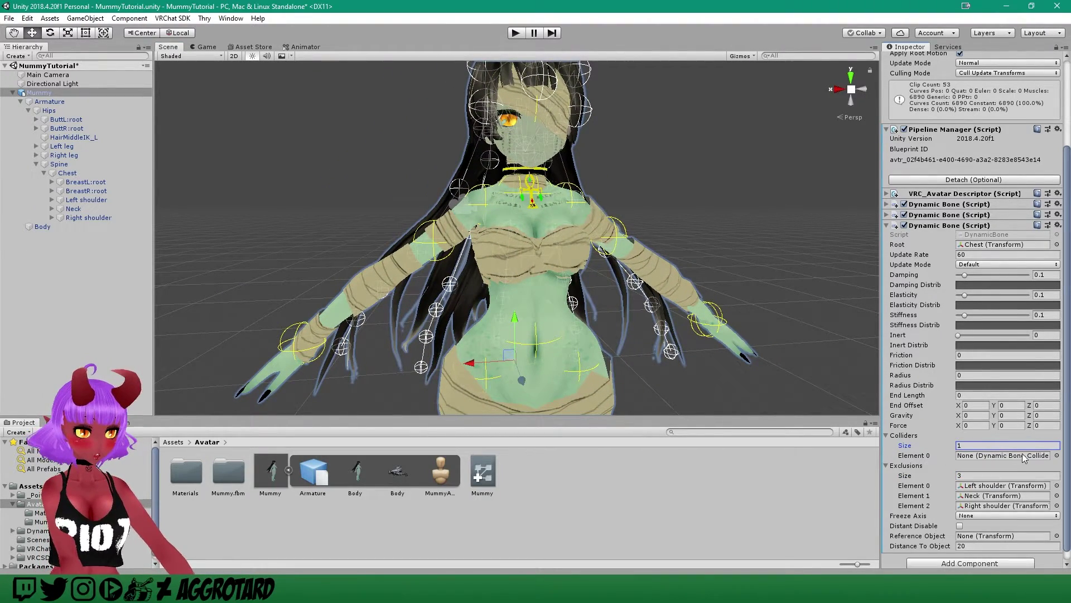
pyautogui.click(1056, 455)
pyautogui.click(263, 145)
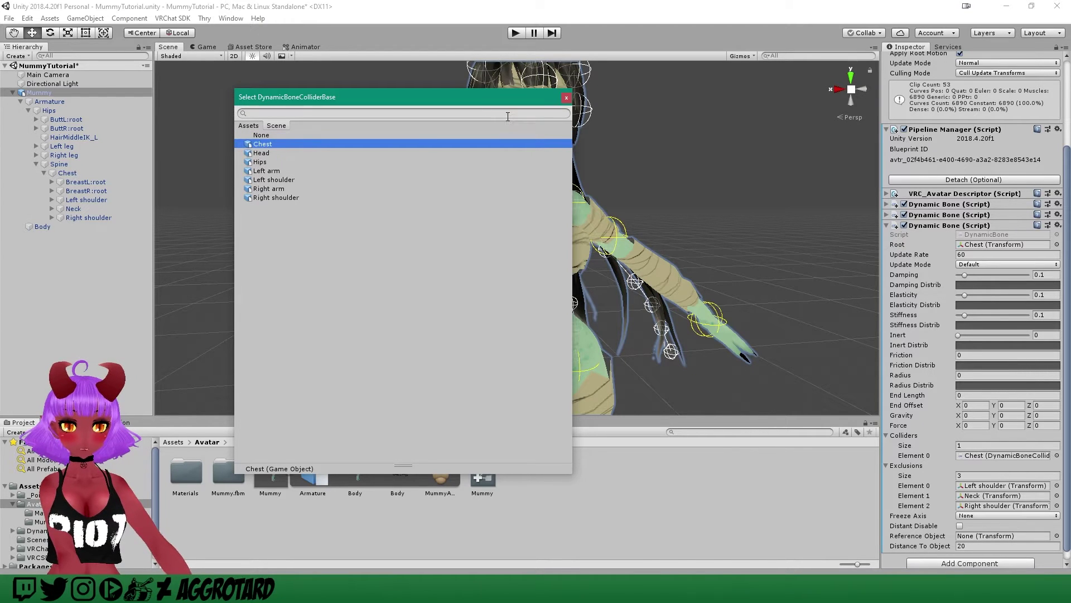
pyautogui.click(566, 99)
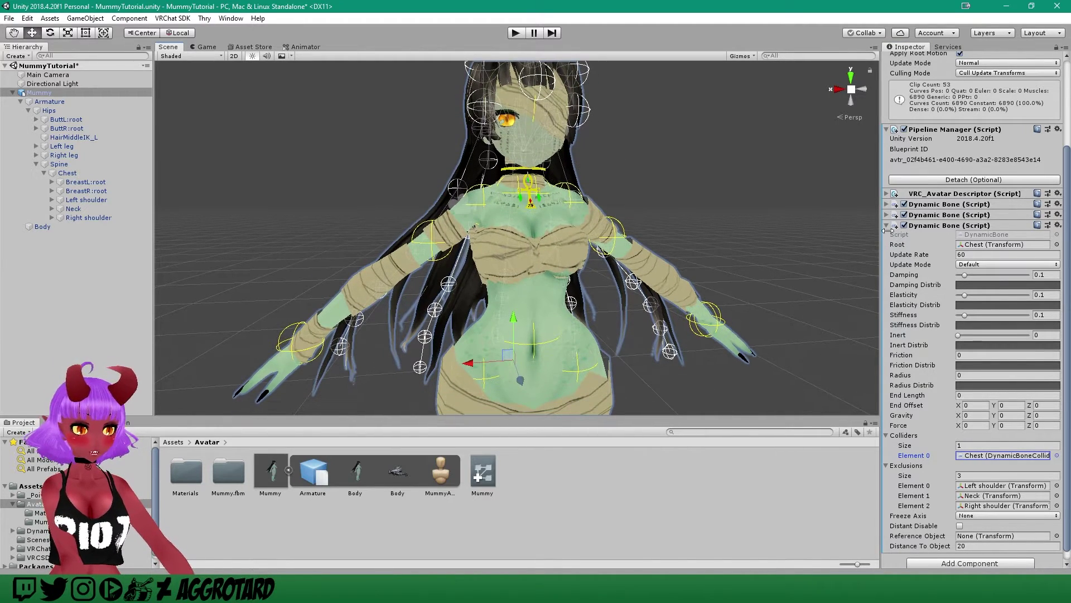
# Enter Play mode and set the Update Rate of the Chest-rooted Dynamic Bone to 40.
pyautogui.click(961, 254)
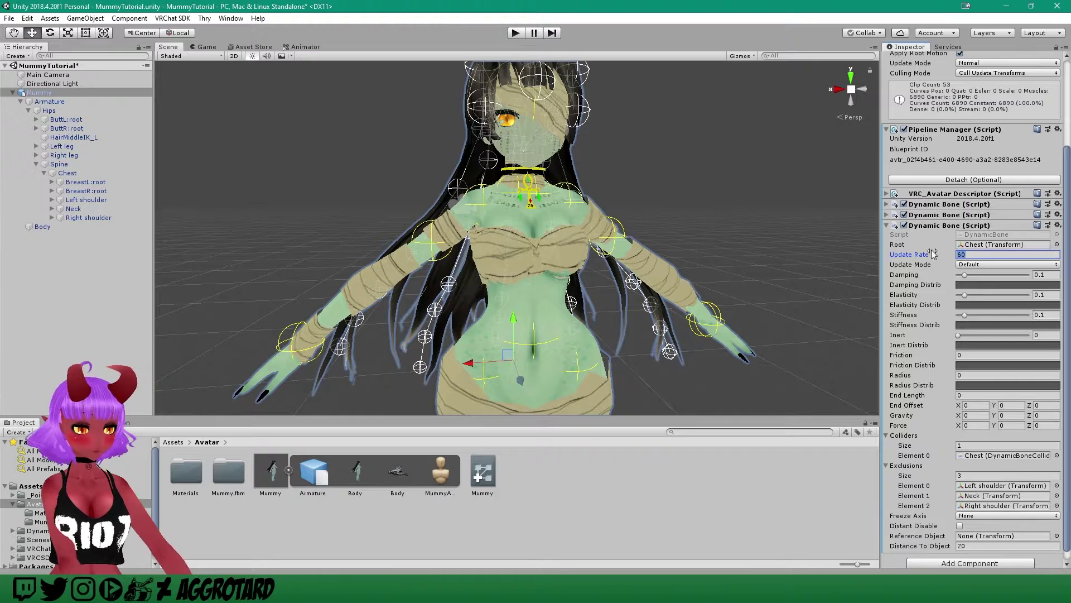
pyautogui.click(519, 33)
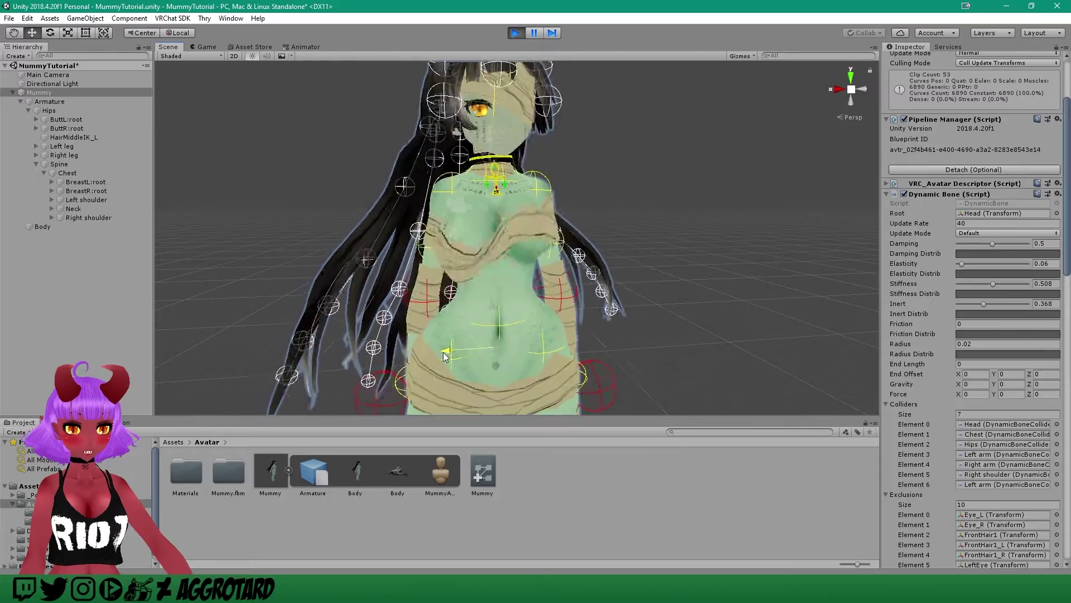
pyautogui.moveTo(510, 305); pyautogui.dragTo(540, 302, button='middle')
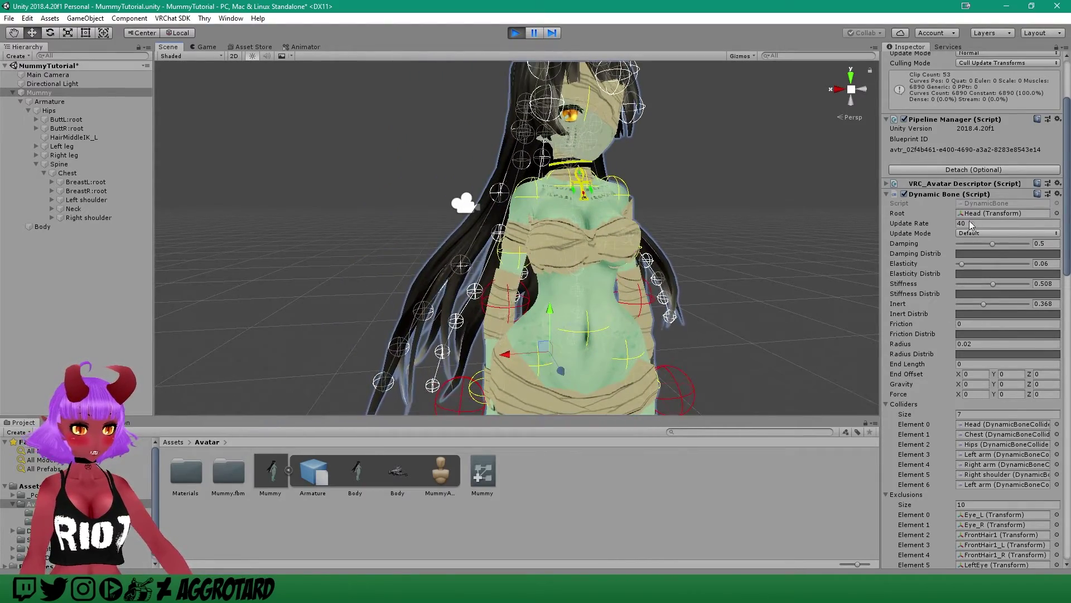
pyautogui.scroll(-15, 997, 359)
pyautogui.scroll(-10, 997, 355)
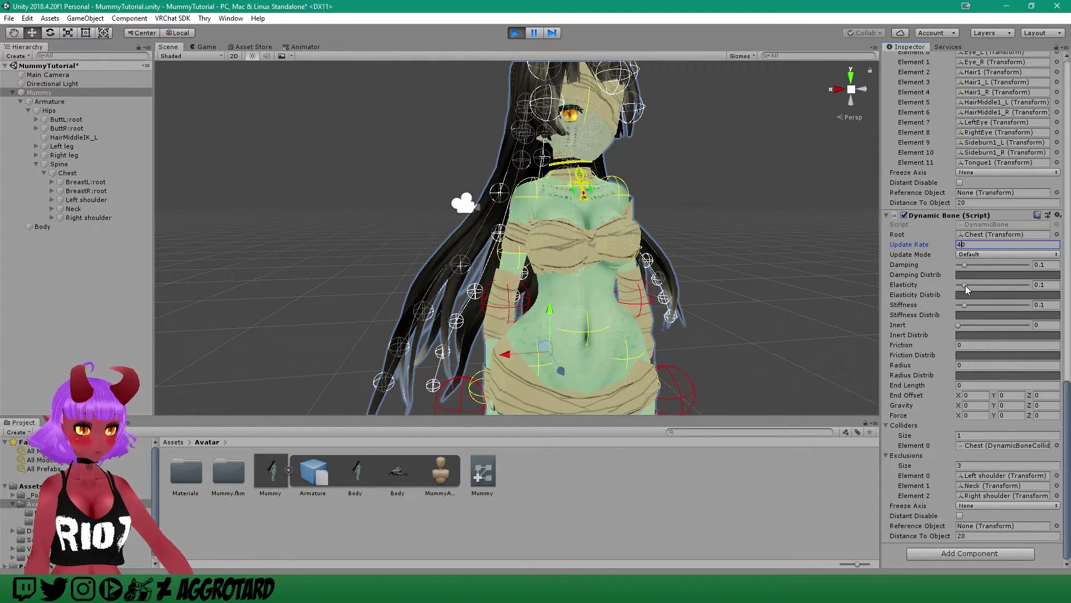
# Set the Chest Dynamic Bone's Stiffness to about 0.732, Damping and Elasticity to 0.5, and Radius to 0.01.
pyautogui.moveTo(965, 304); pyautogui.dragTo(1012, 307)
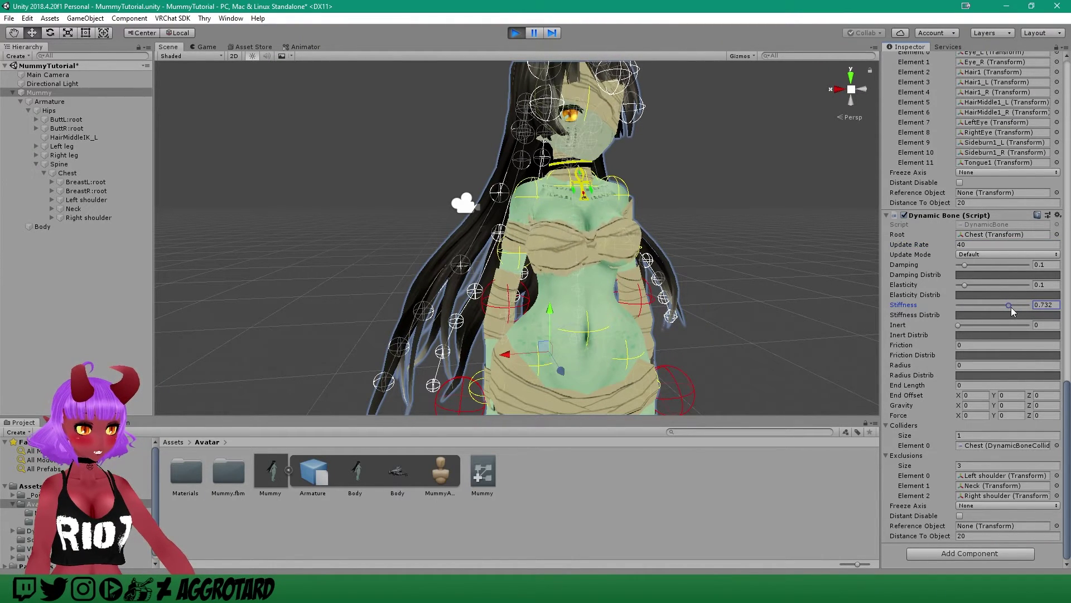
pyautogui.moveTo(966, 264); pyautogui.dragTo(993, 286)
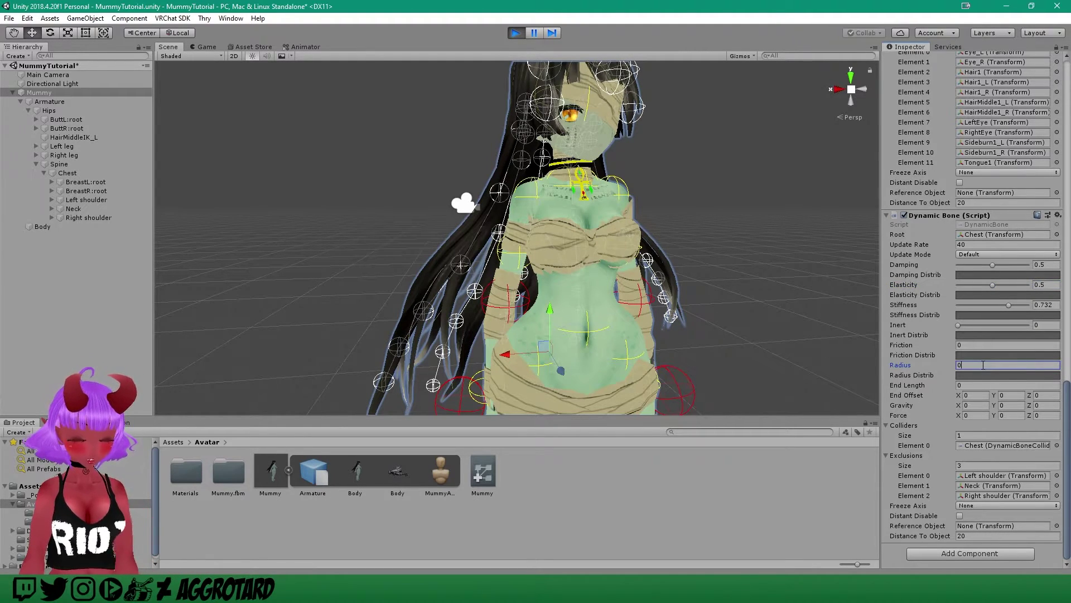
pyautogui.click(983, 365)
pyautogui.write('0.1')
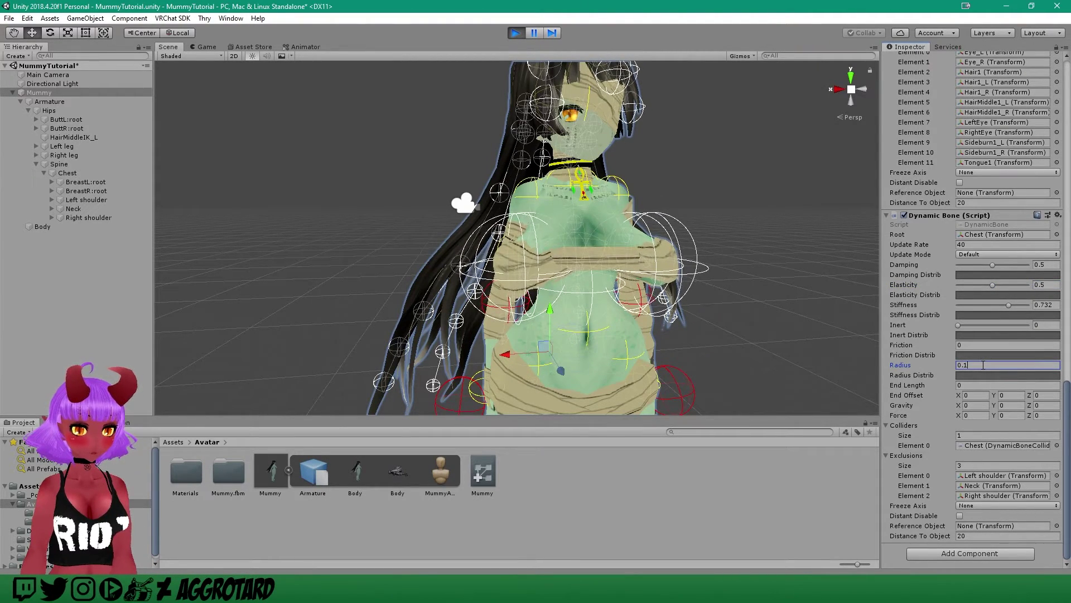
pyautogui.press('BackSpace')
pyautogui.write('0')
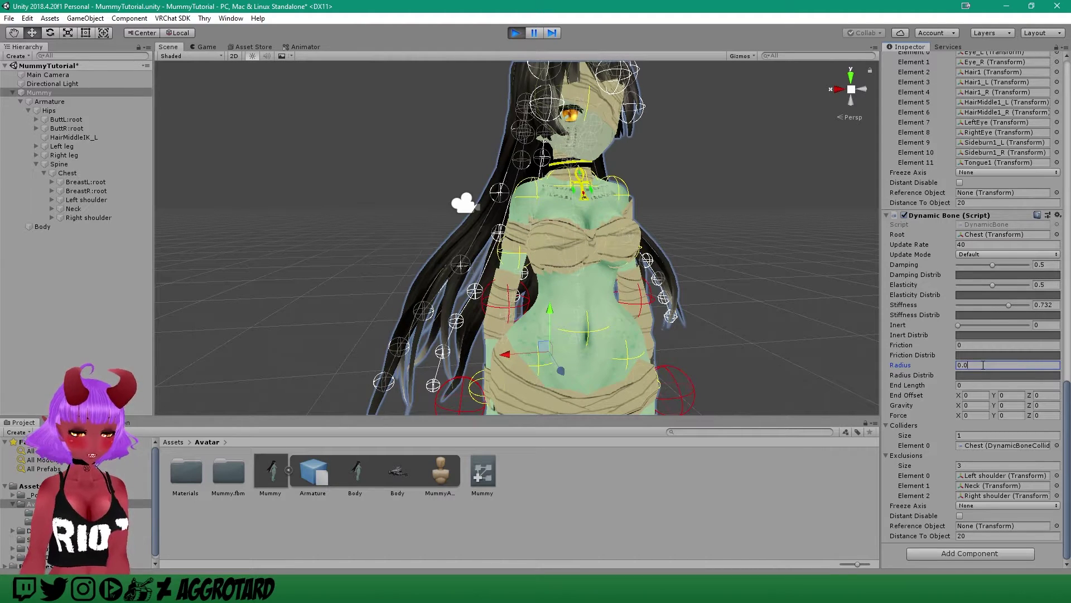
pyautogui.write('1')
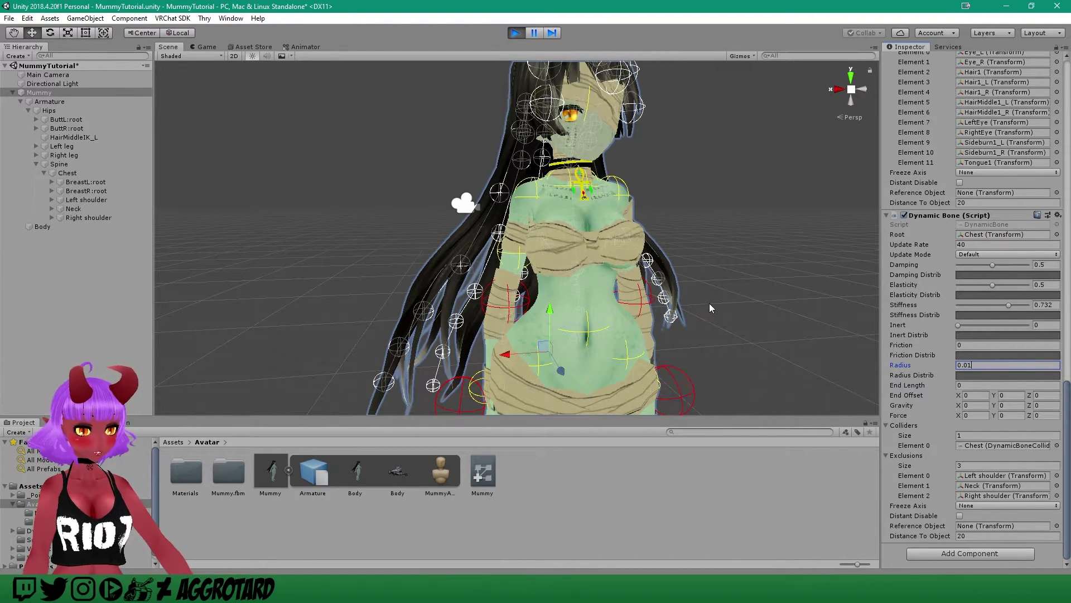
# Move the Mummy avatar around in the scene to test how the chest bones react.
pyautogui.moveTo(550, 312)
pyautogui.mouseDown()
pyautogui.moveTo(544, 289)
pyautogui.moveTo(538, 315)
pyautogui.mouseUp()
pyautogui.moveTo(507, 350)
pyautogui.mouseDown()
pyautogui.moveTo(494, 347)
pyautogui.moveTo(544, 286)
pyautogui.moveTo(556, 344)
pyautogui.moveTo(542, 250)
pyautogui.moveTo(567, 340)
pyautogui.moveTo(565, 325)
pyautogui.moveTo(591, 376)
pyautogui.moveTo(601, 356)
pyautogui.moveTo(547, 316)
pyautogui.moveTo(537, 343)
pyautogui.moveTo(475, 366)
pyautogui.moveTo(520, 366)
pyautogui.moveTo(498, 365)
pyautogui.mouseUp()
pyautogui.scroll(-5, 554, 373)
pyautogui.moveTo(544, 322)
pyautogui.mouseDown()
pyautogui.moveTo(542, 301)
pyautogui.moveTo(545, 323)
pyautogui.mouseUp()
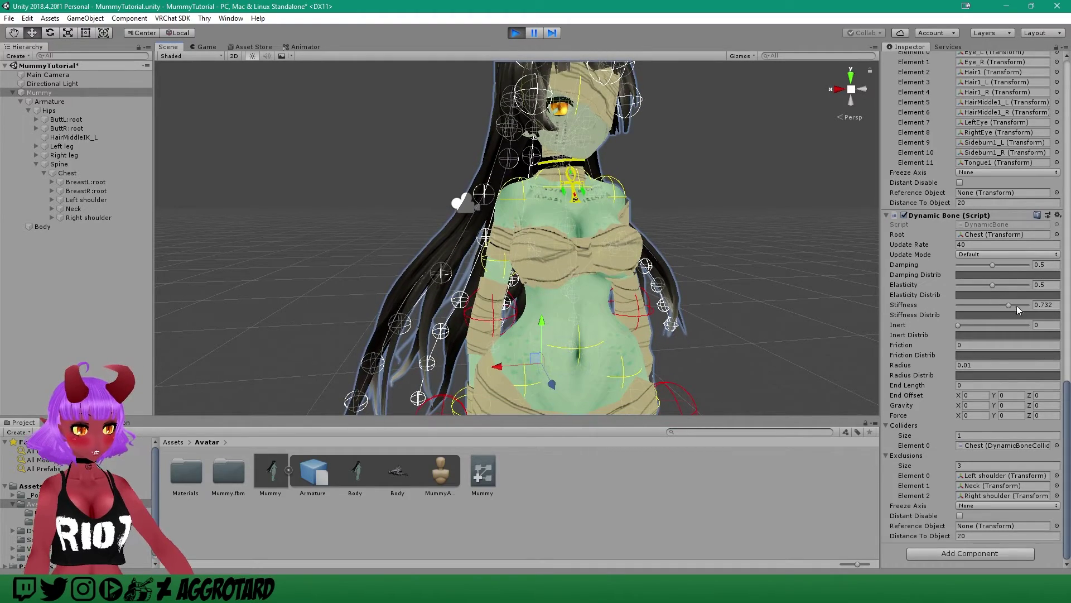
# Lower the Chest Dynamic Bone's Stiffness to about 0.496 and Damping to about 0.292, moving the avatar to test each change.
pyautogui.moveTo(1006, 305); pyautogui.dragTo(993, 305)
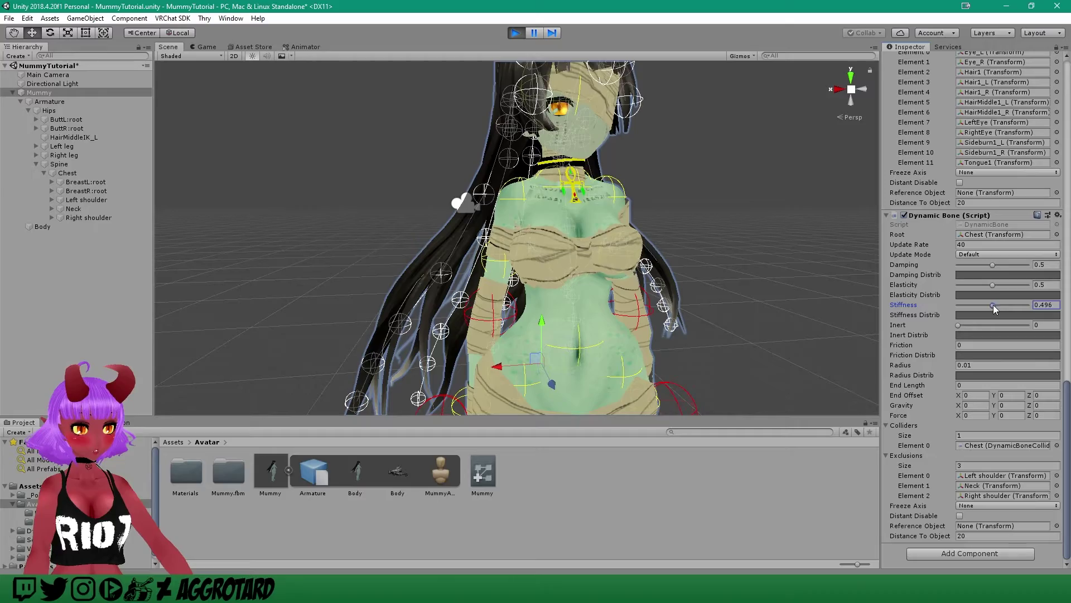
pyautogui.moveTo(543, 323)
pyautogui.mouseDown()
pyautogui.moveTo(540, 290)
pyautogui.moveTo(536, 322)
pyautogui.mouseUp()
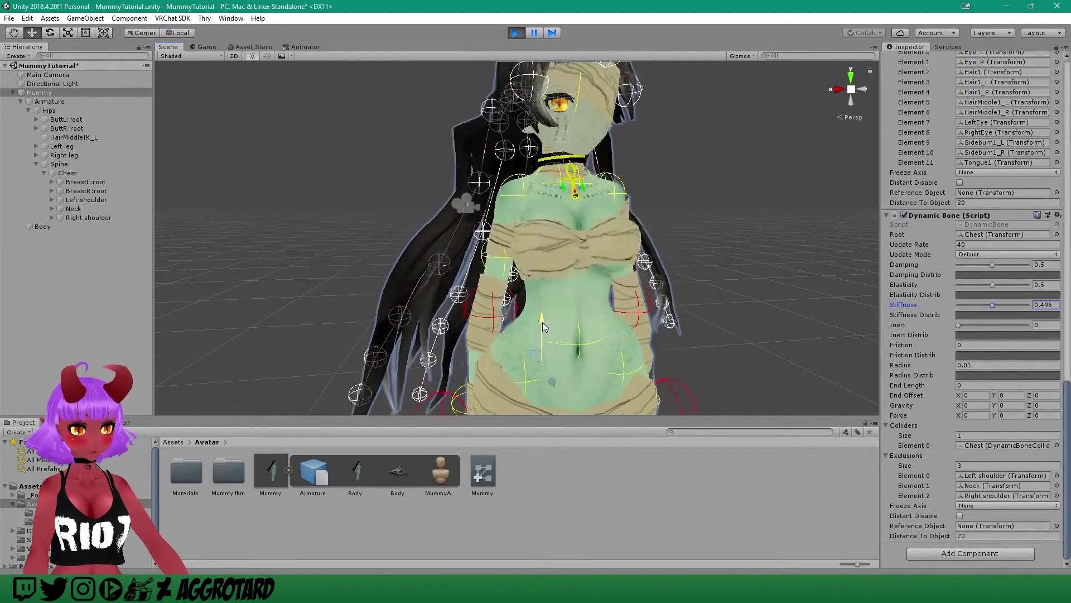
pyautogui.moveTo(992, 265); pyautogui.dragTo(977, 265)
pyautogui.moveTo(540, 320); pyautogui.dragTo(542, 313)
# Set the Chest Dynamic Bone's Update Rate to 30 and Inert to about 0.272, testing the motion by moving the avatar.
pyautogui.click(961, 244)
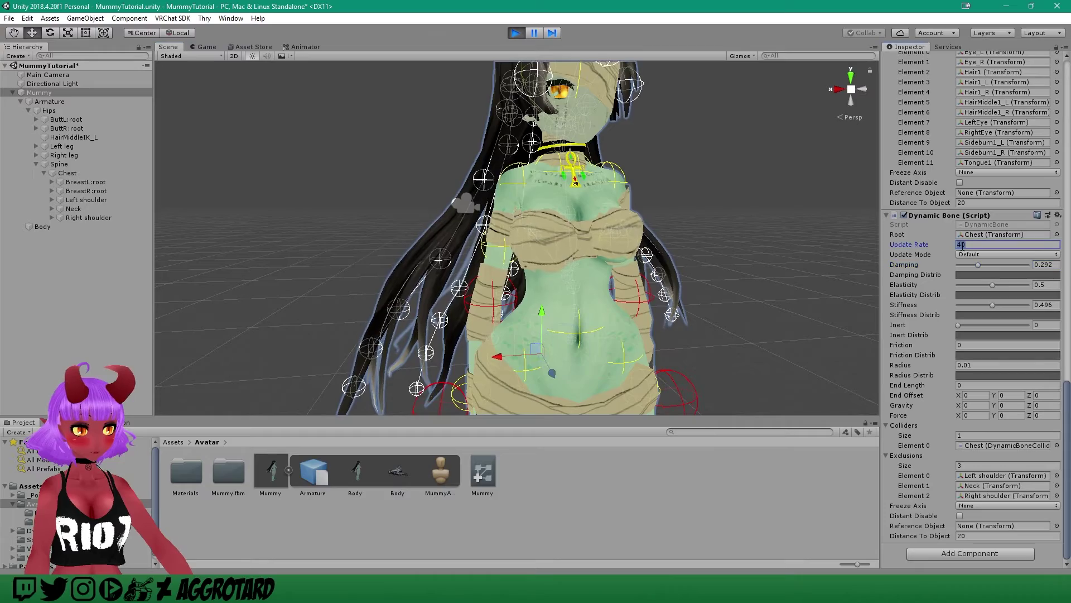
pyautogui.press('BackSpace')
pyautogui.write('3')
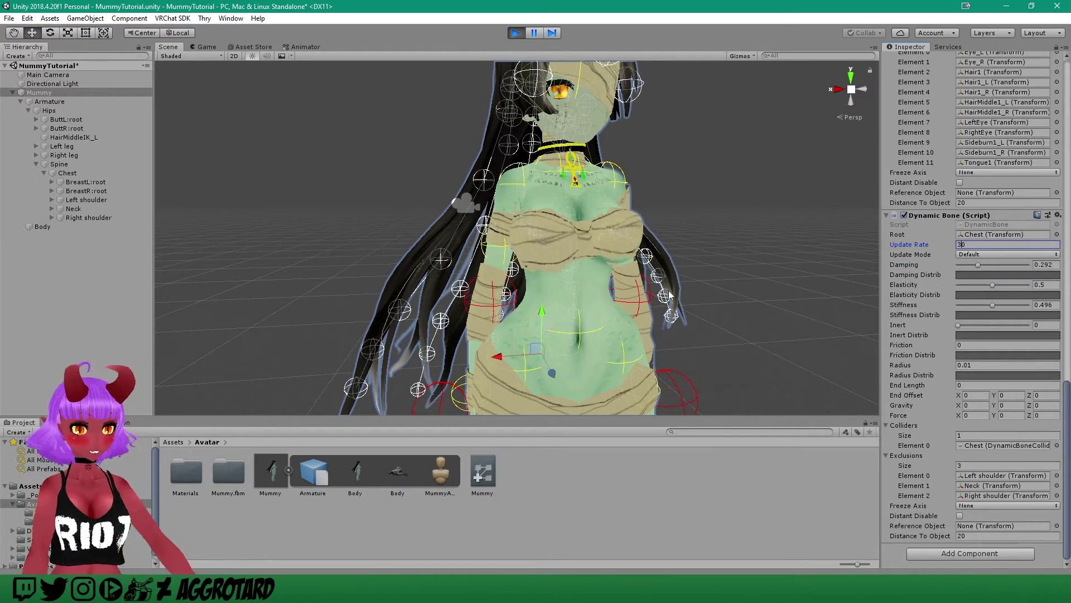
pyautogui.moveTo(540, 310); pyautogui.dragTo(574, 362)
pyautogui.moveTo(960, 325); pyautogui.dragTo(977, 324)
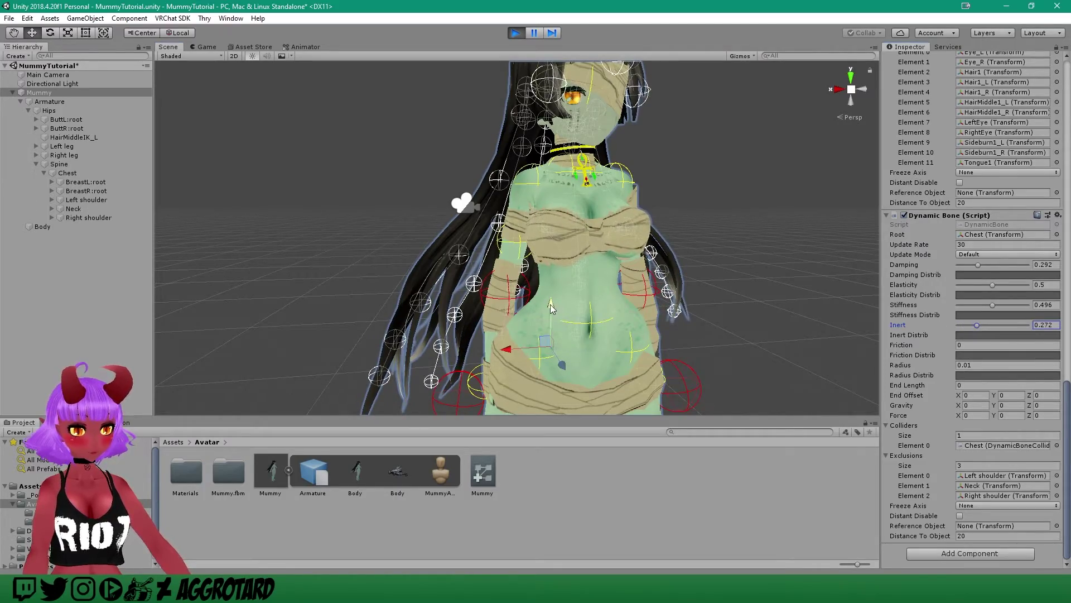
pyautogui.moveTo(553, 306)
pyautogui.mouseDown()
pyautogui.moveTo(553, 289)
pyautogui.moveTo(555, 316)
pyautogui.mouseUp()
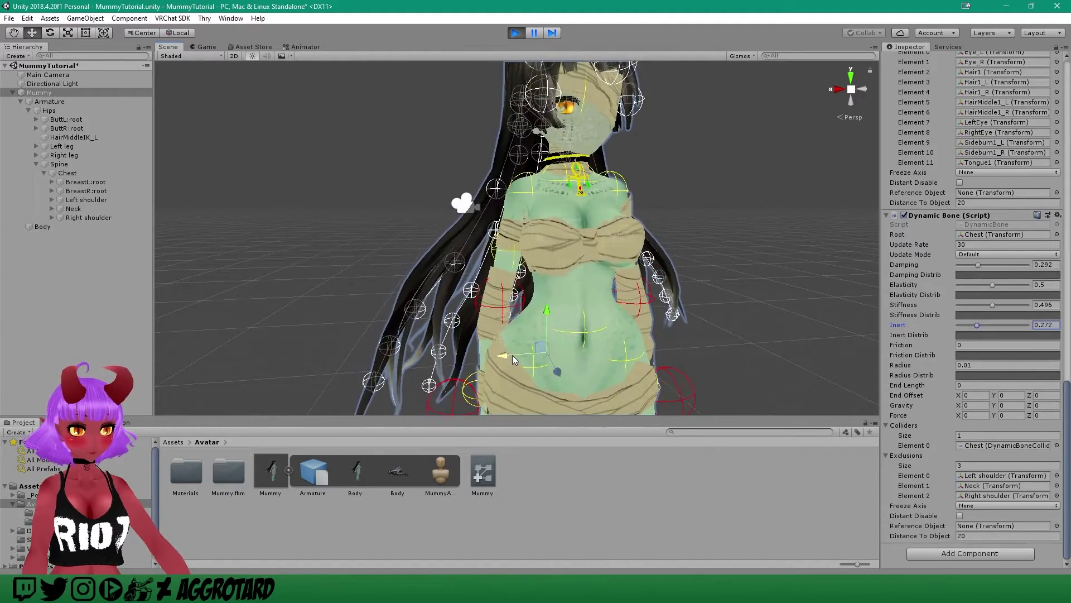
# Copy the tuned Chest Dynamic Bone component, exit Play mode and paste its values onto the same component.
pyautogui.rightClick(936, 216)
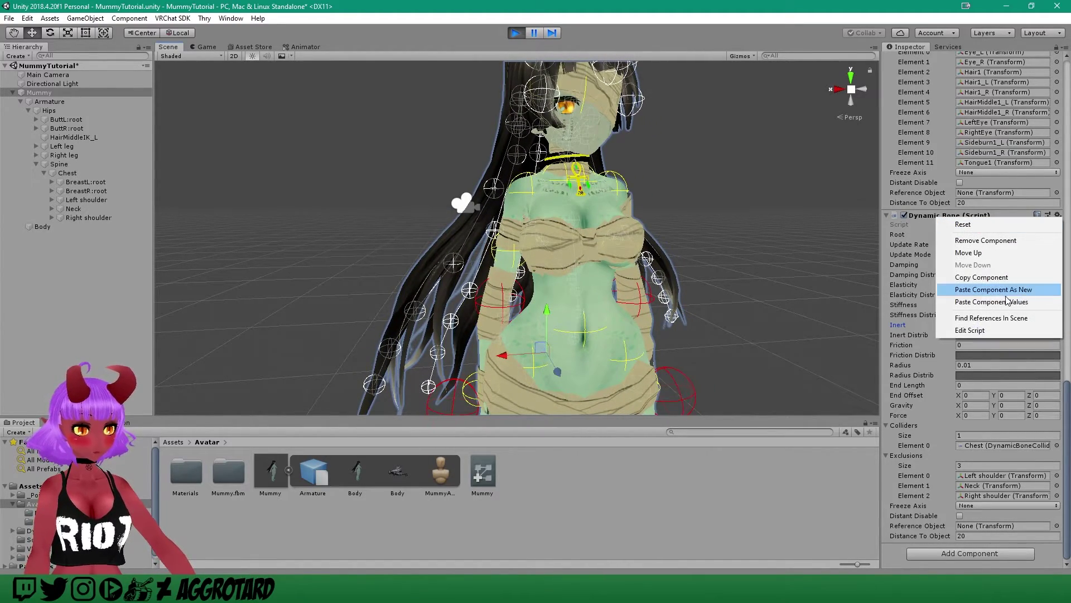
pyautogui.click(982, 277)
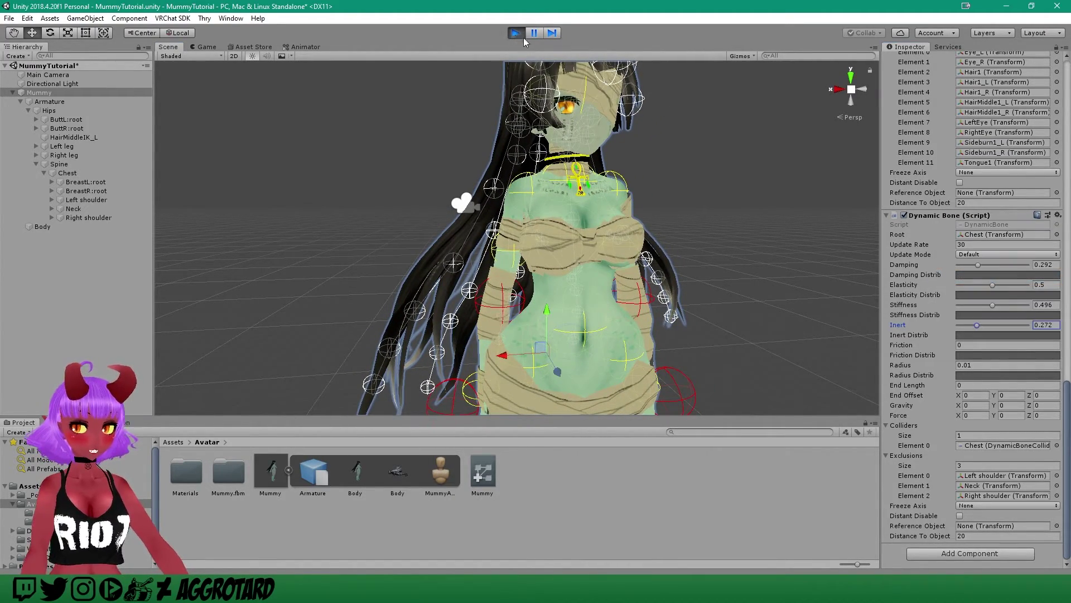
pyautogui.click(516, 33)
pyautogui.rightClick(940, 230)
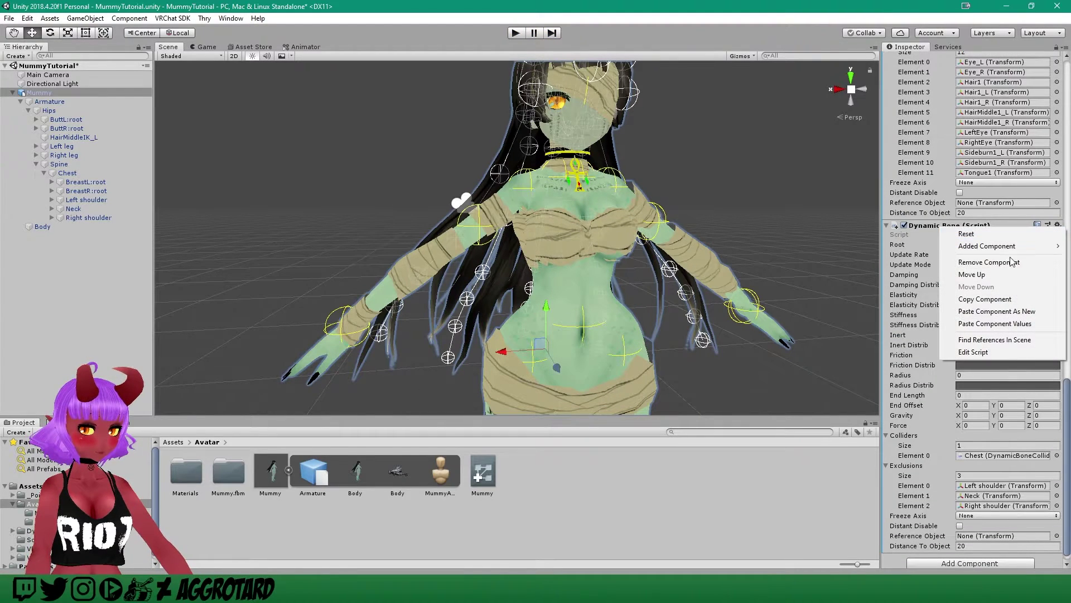
pyautogui.click(1007, 325)
pyautogui.scroll(-5, 714, 249)
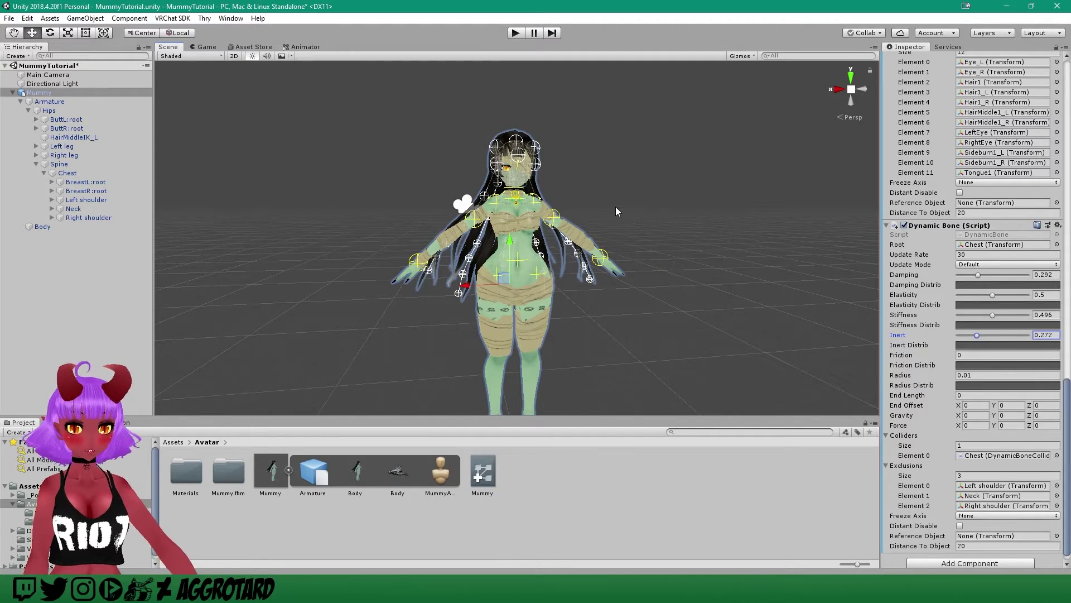
pyautogui.scroll(2, 615, 206)
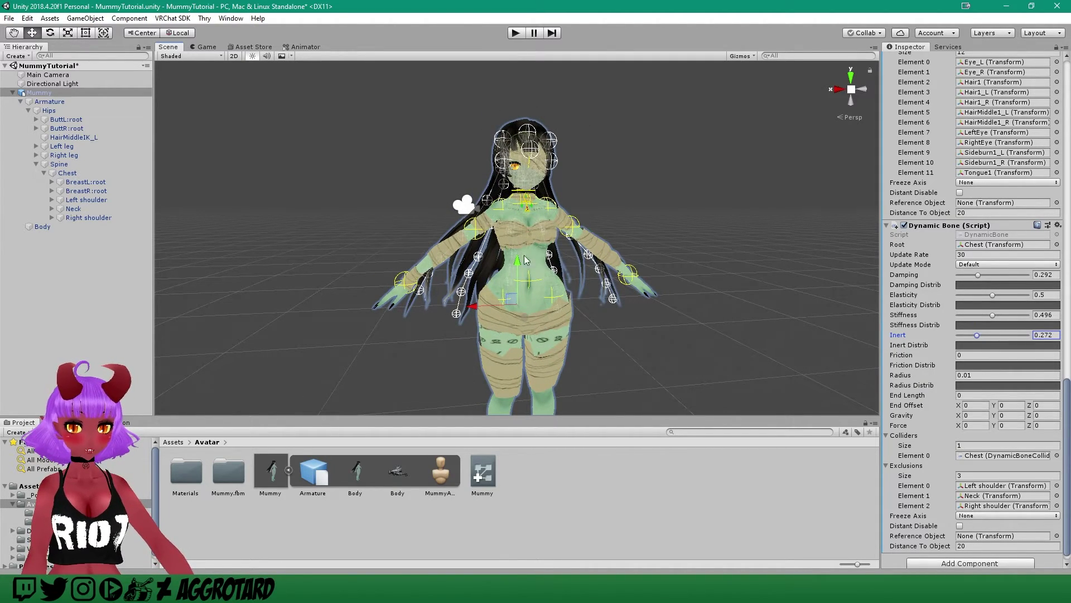
pyautogui.moveTo(586, 265); pyautogui.dragTo(653, 189, button='right')
pyautogui.scroll(3, 653, 189)
pyautogui.scroll(-3, 653, 183)
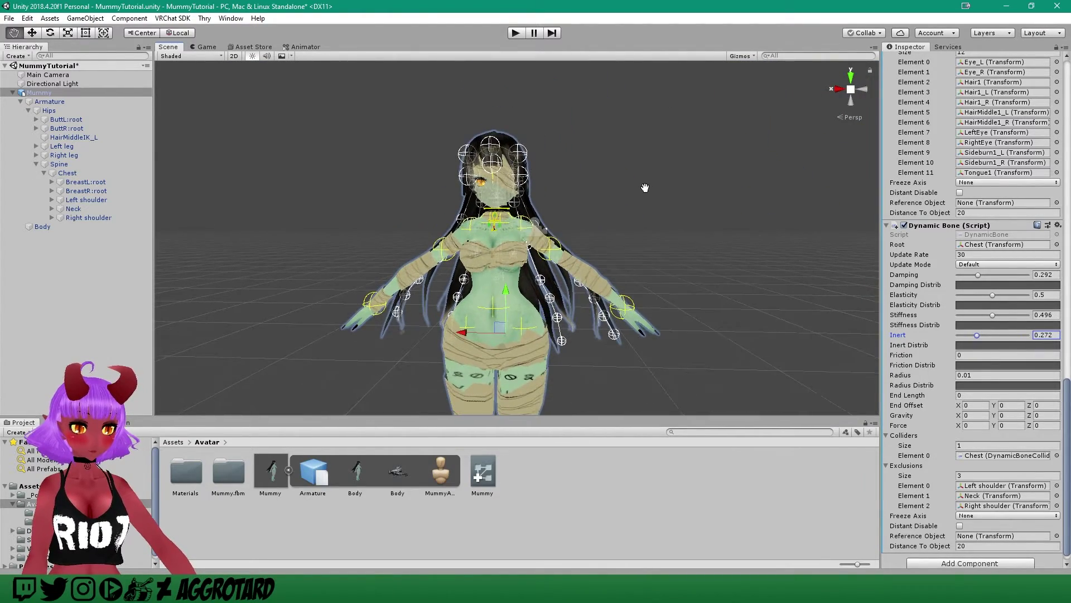
pyautogui.moveTo(638, 194); pyautogui.dragTo(658, 174, button='middle')
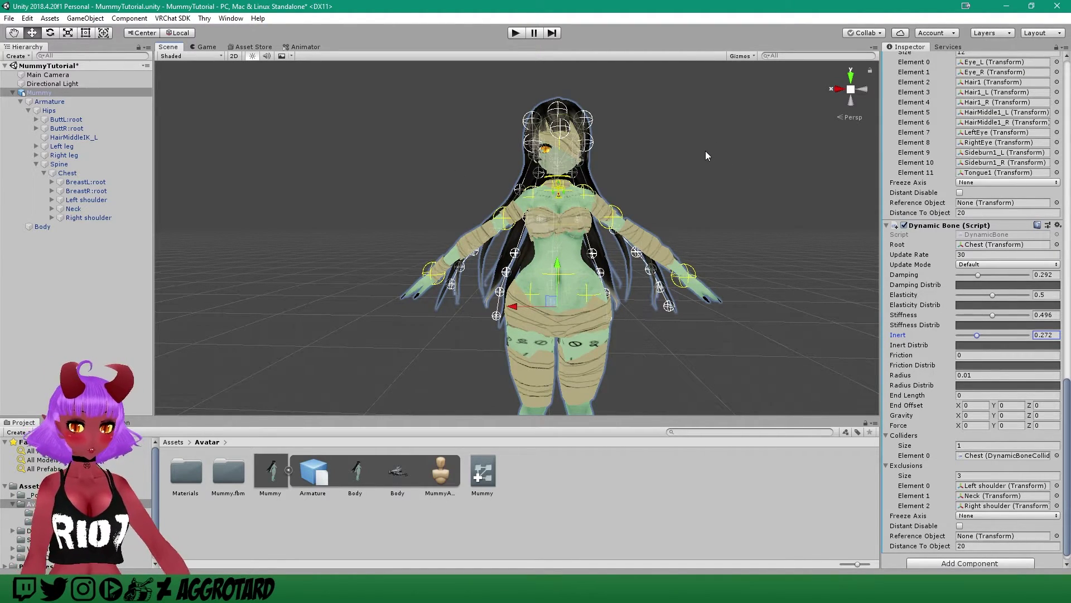
# Expand the VRC_Avatar Descriptor component of the Mummy avatar to review its settings.
pyautogui.scroll(10, 996, 204)
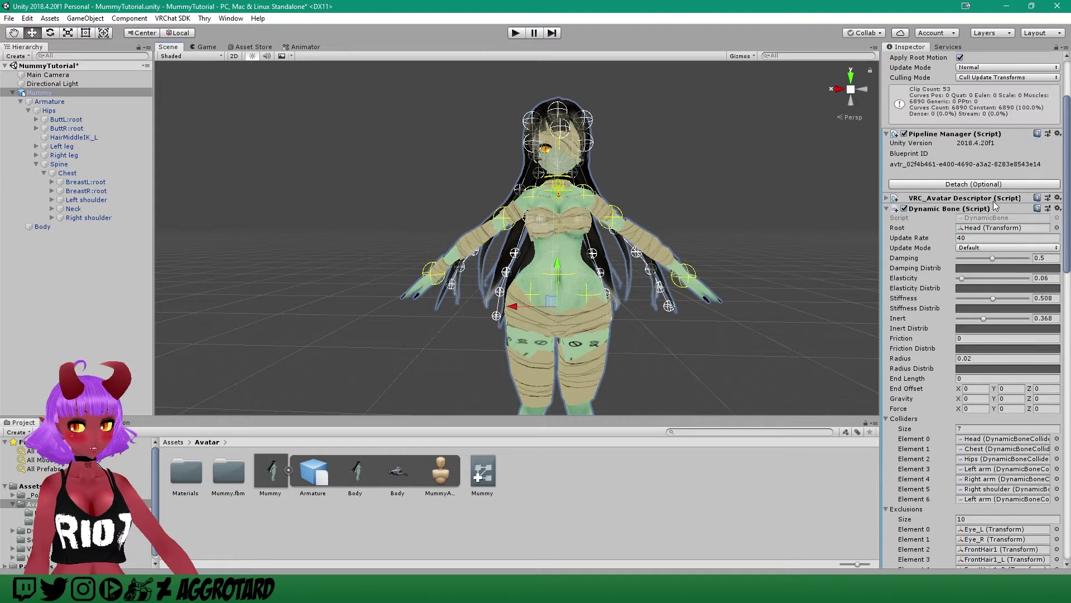
pyautogui.scroll(4, 995, 205)
pyautogui.click(886, 271)
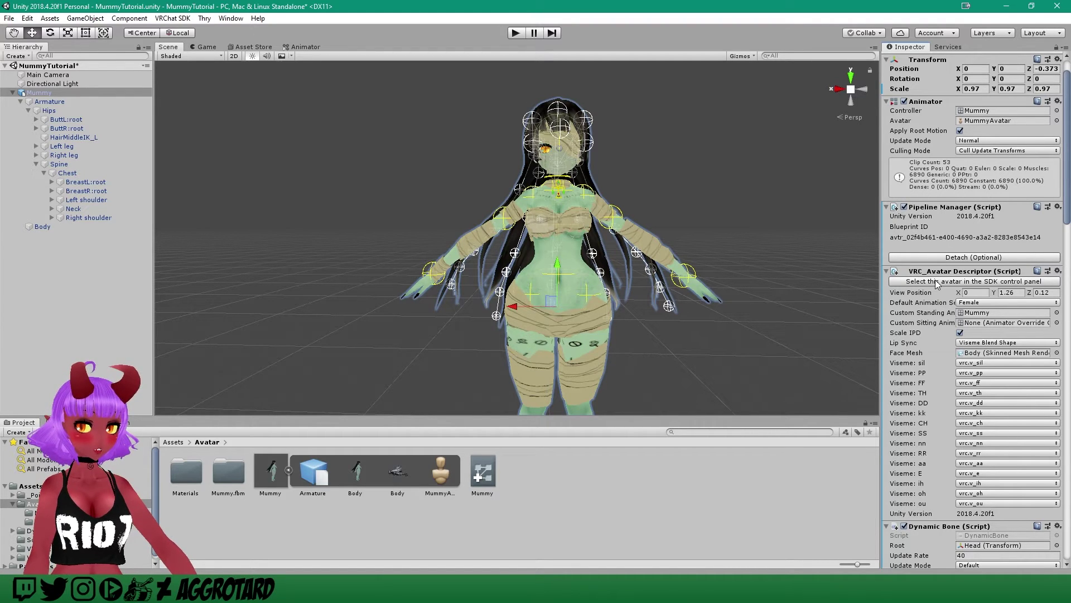
pyautogui.scroll(2, 945, 286)
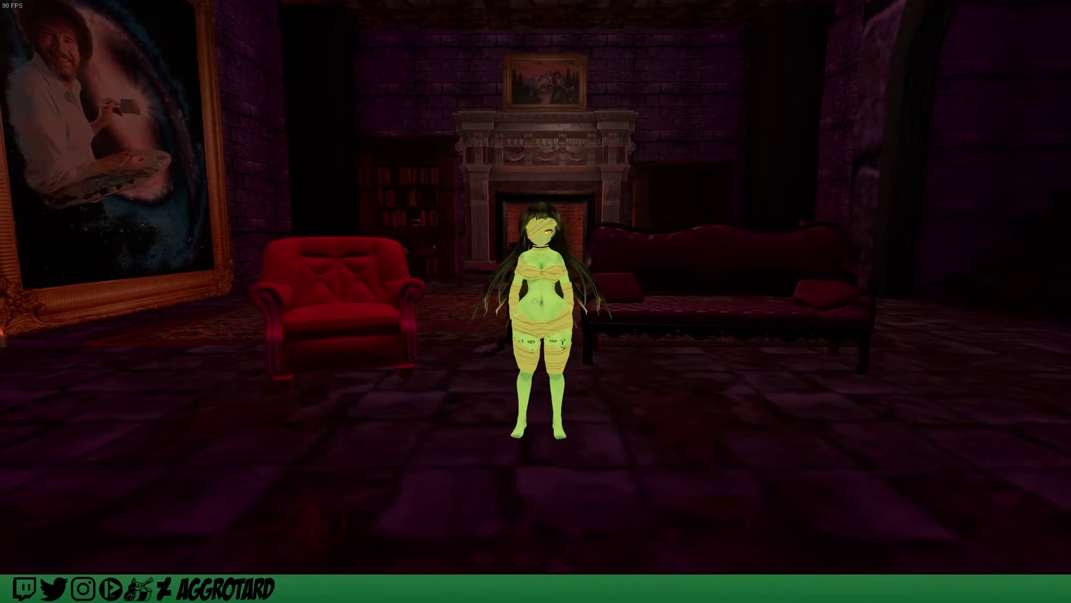
# Move the Mummy avatar back, forth and sideways in VRChat to examine the Dynamic Bone motion of its hair and chest.
pyautogui.press('s')
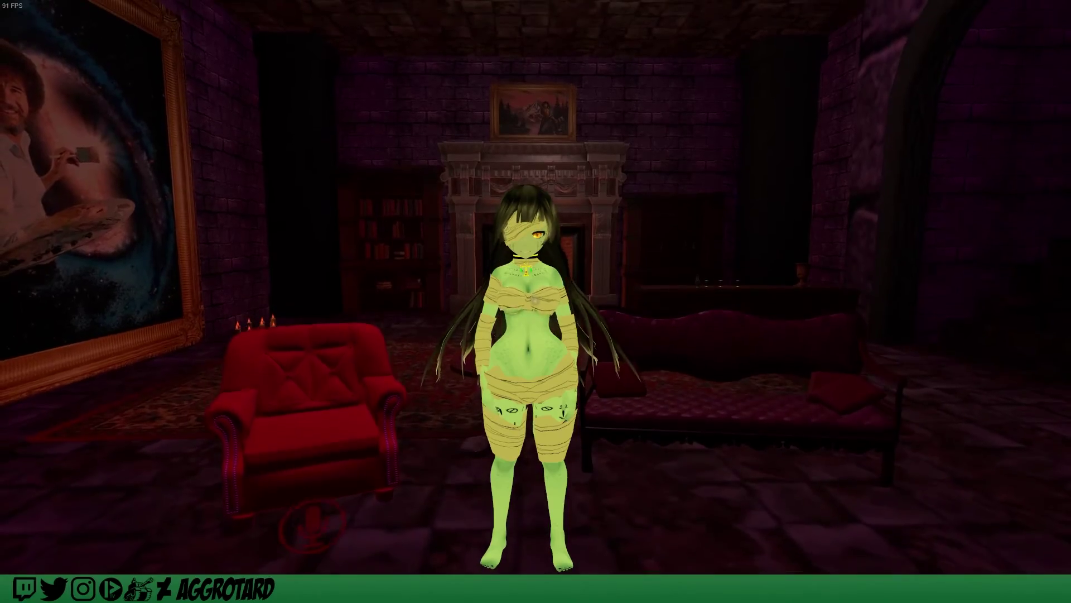
pyautogui.press('s')
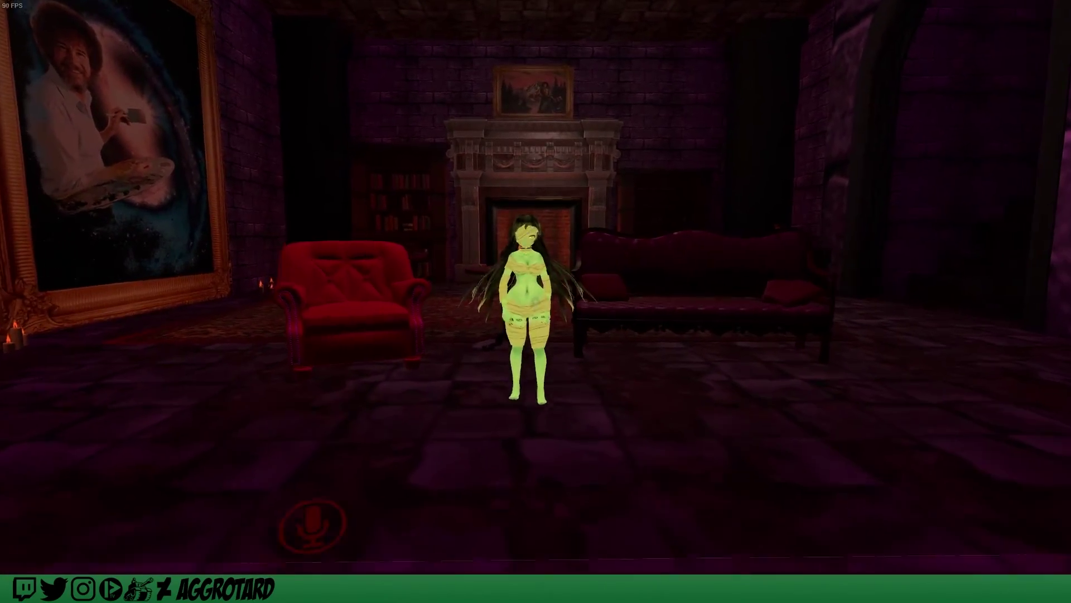
pyautogui.press('w')
pyautogui.press('a')
pyautogui.press('d')
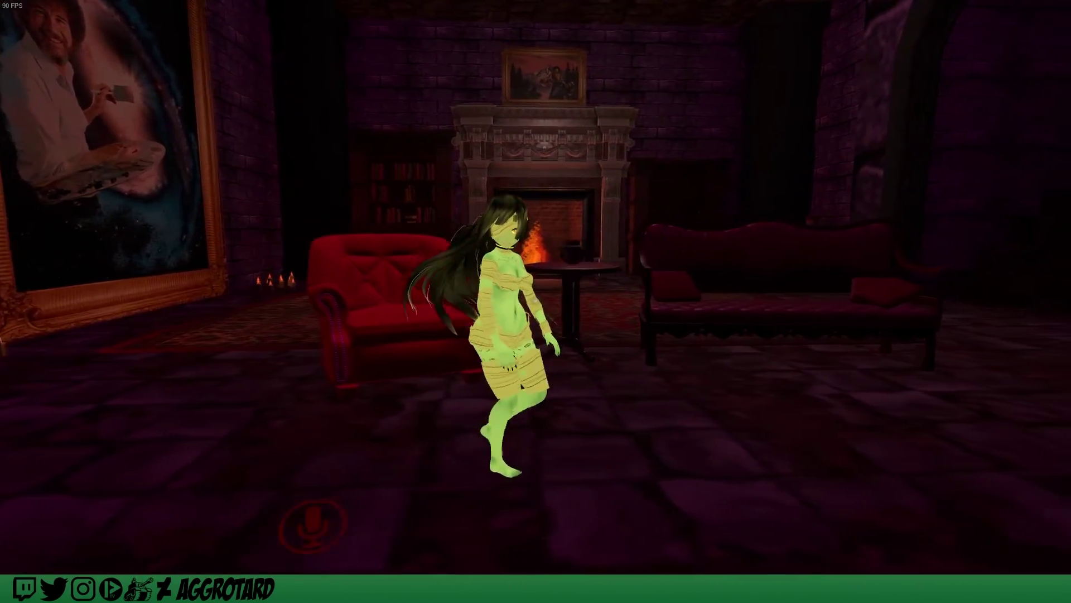
pyautogui.press('w')
pyautogui.press('s')
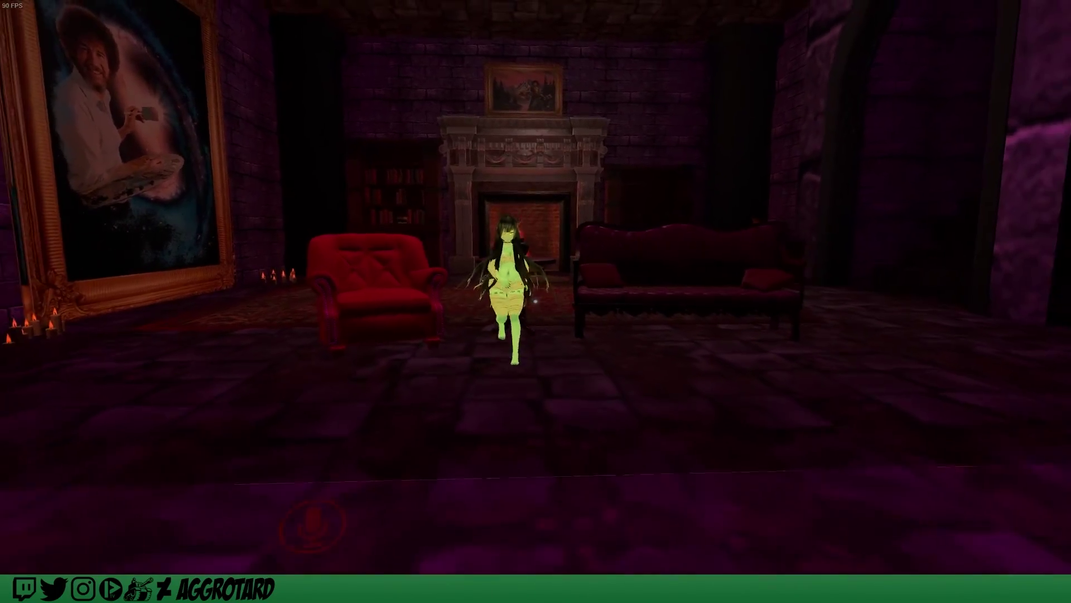
pyautogui.press('w')
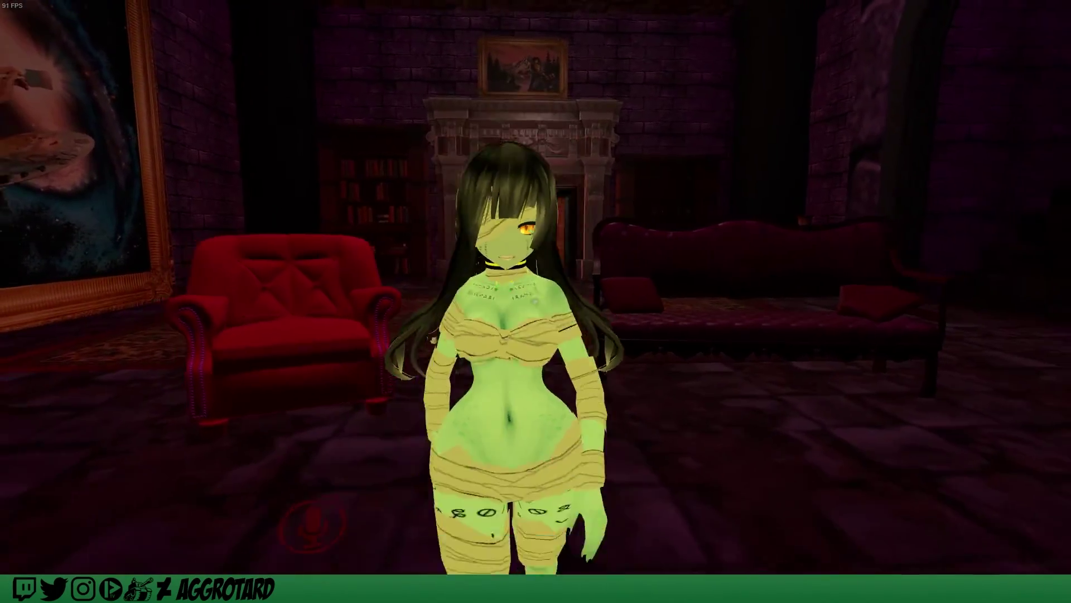
pyautogui.press('s')
pyautogui.press('w')
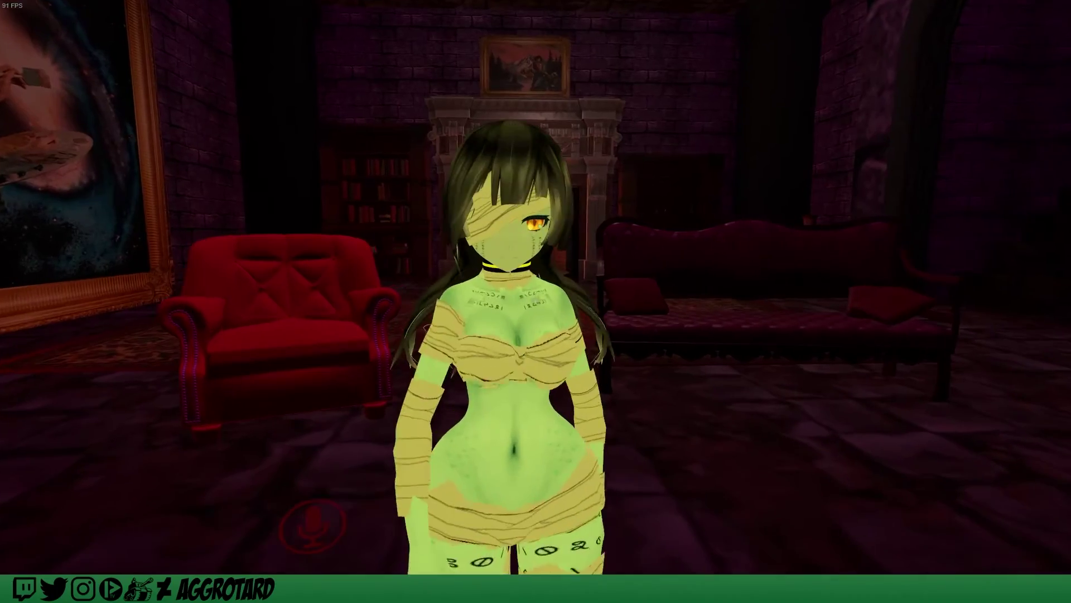
pyautogui.press('d')
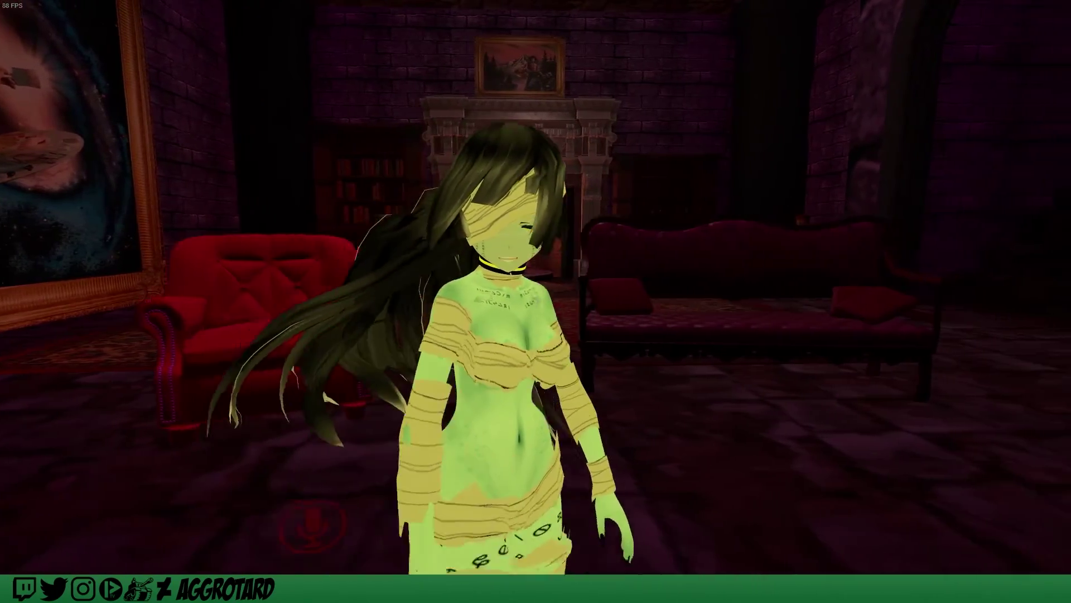
pyautogui.press('a')
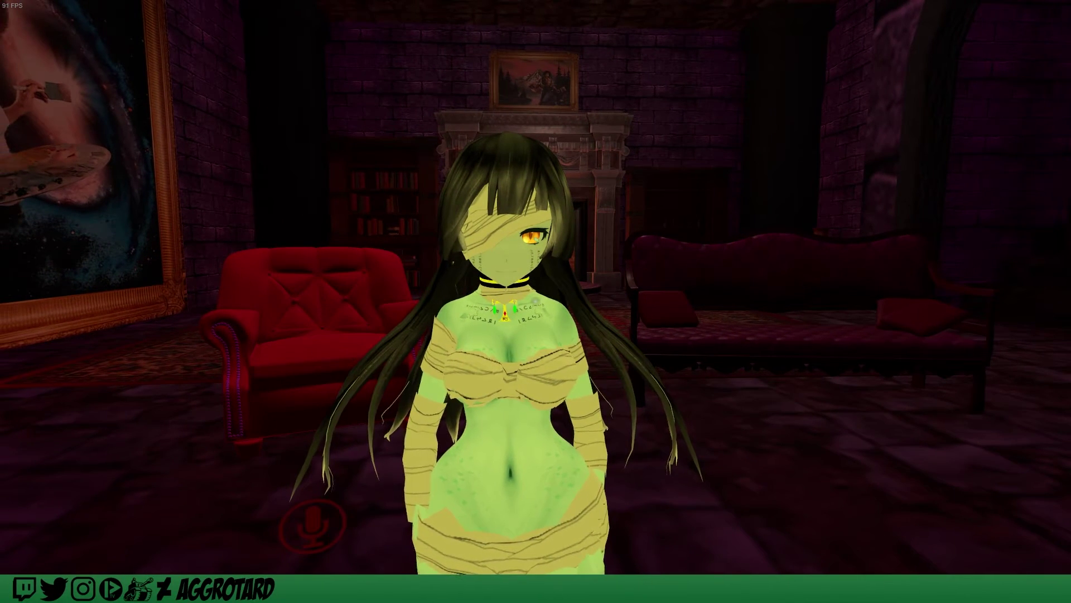
pyautogui.press('s')
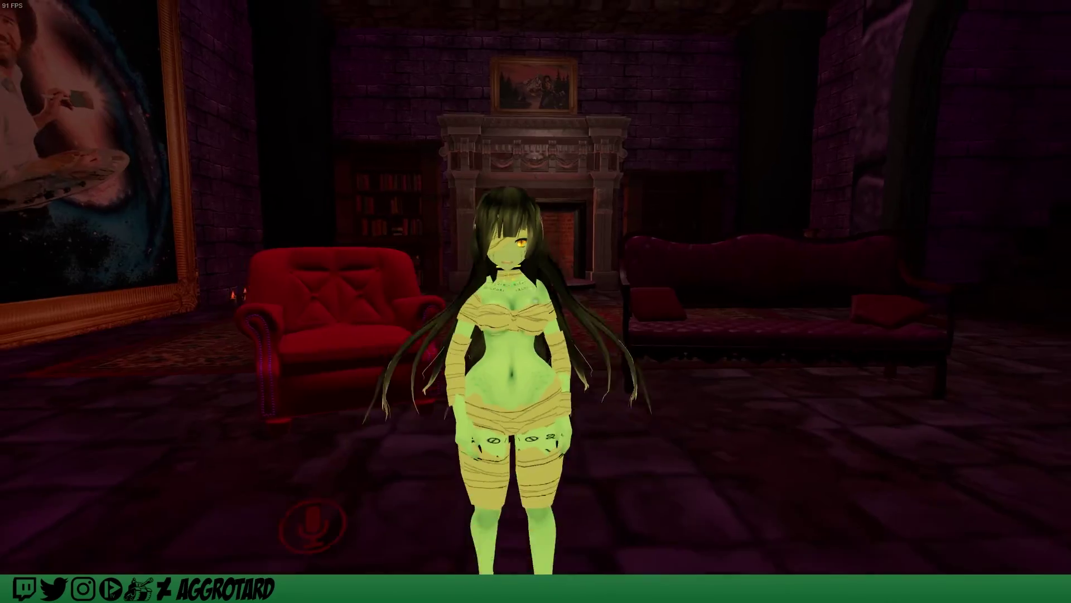
pyautogui.press('w')
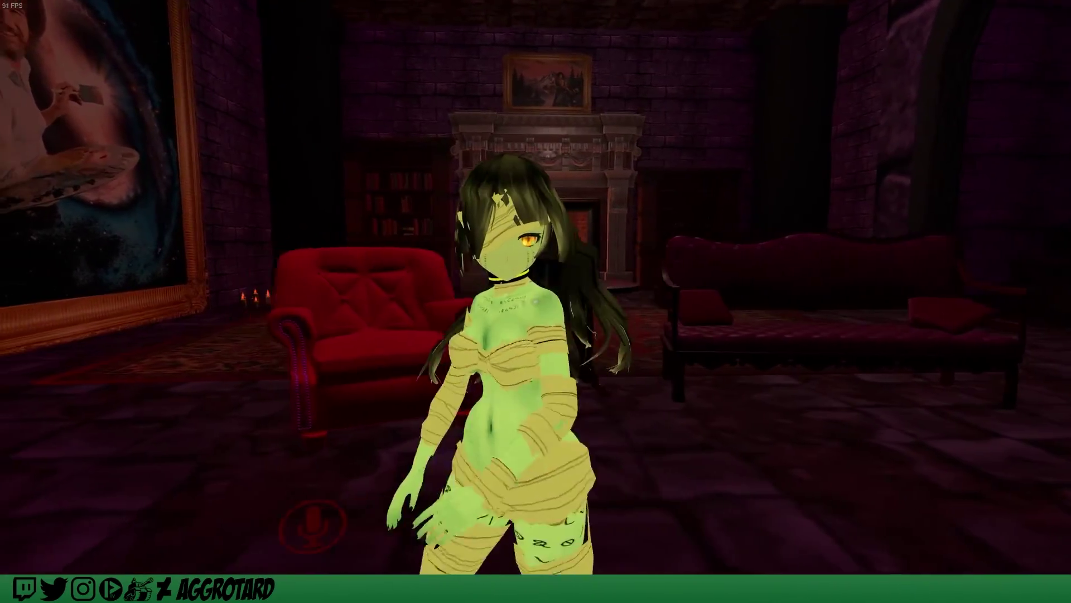
pyautogui.press('a')
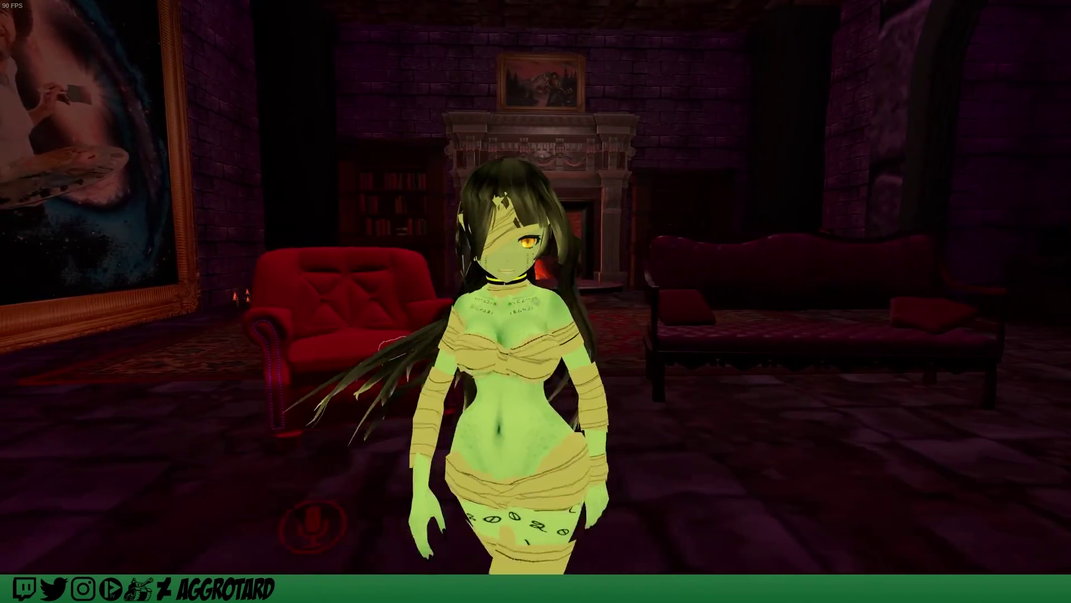
pyautogui.press('s')
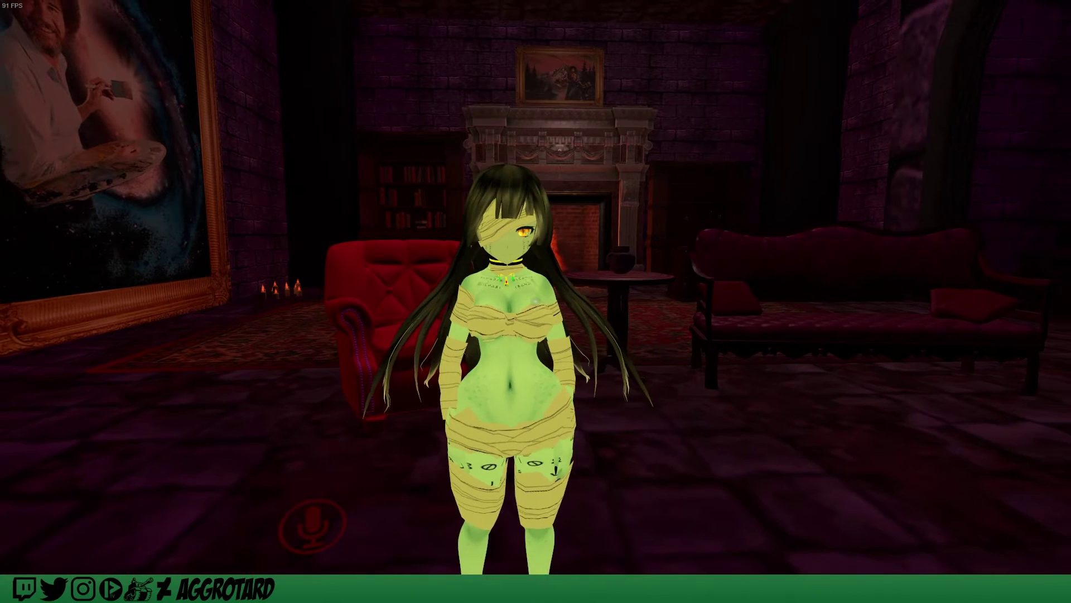
pyautogui.press('w')
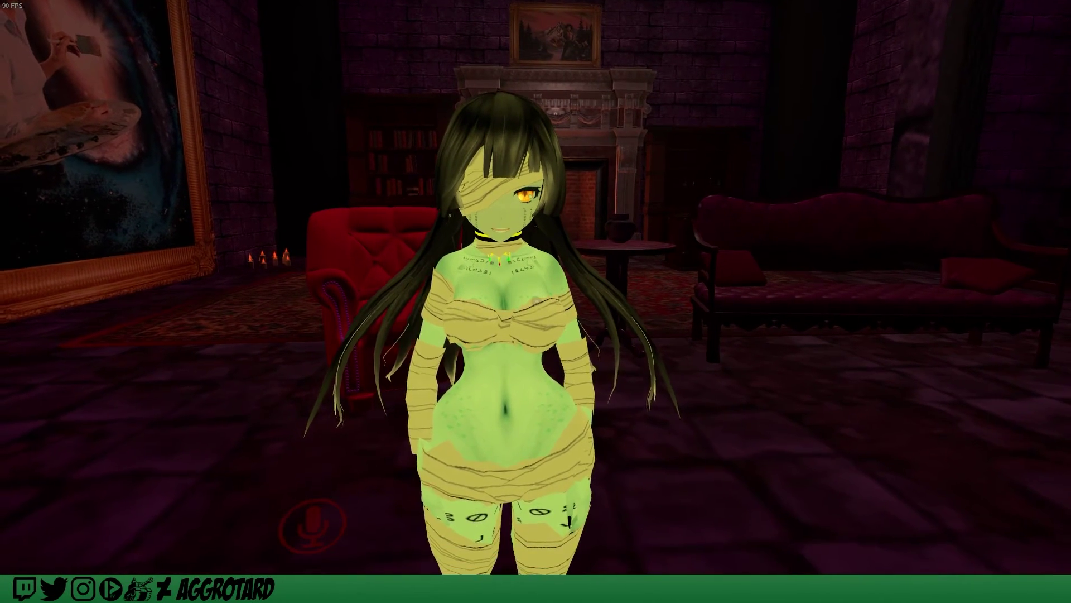
pyautogui.press('s')
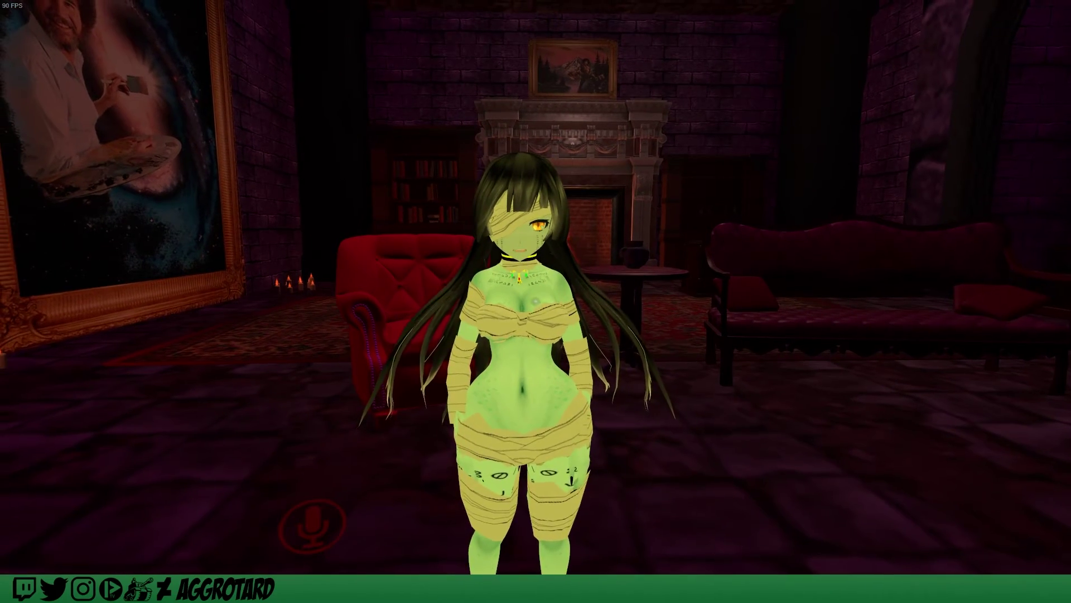
# Open the Dynamic Bone section of the Safety settings' Performance Options and examine the Limit Dynamic Bone Usage option.
pyautogui.press('Escape')
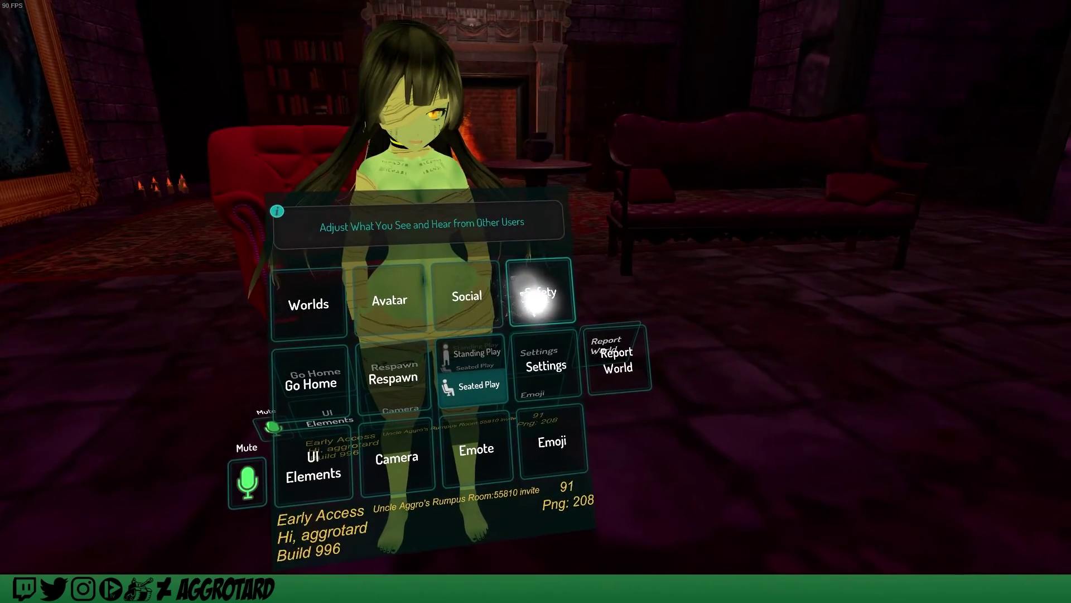
pyautogui.click(540, 291)
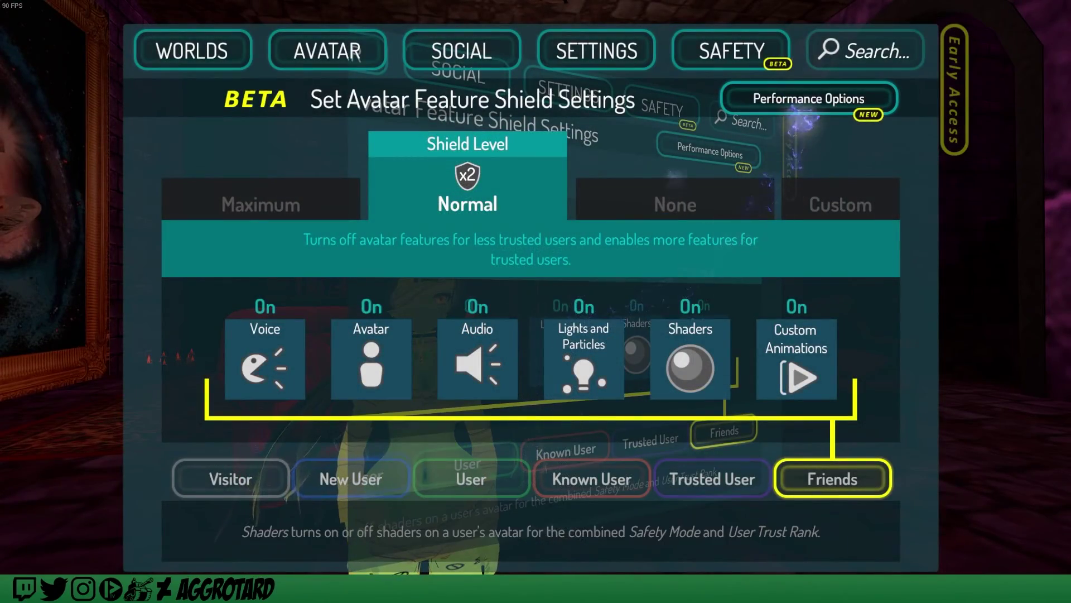
pyautogui.click(787, 99)
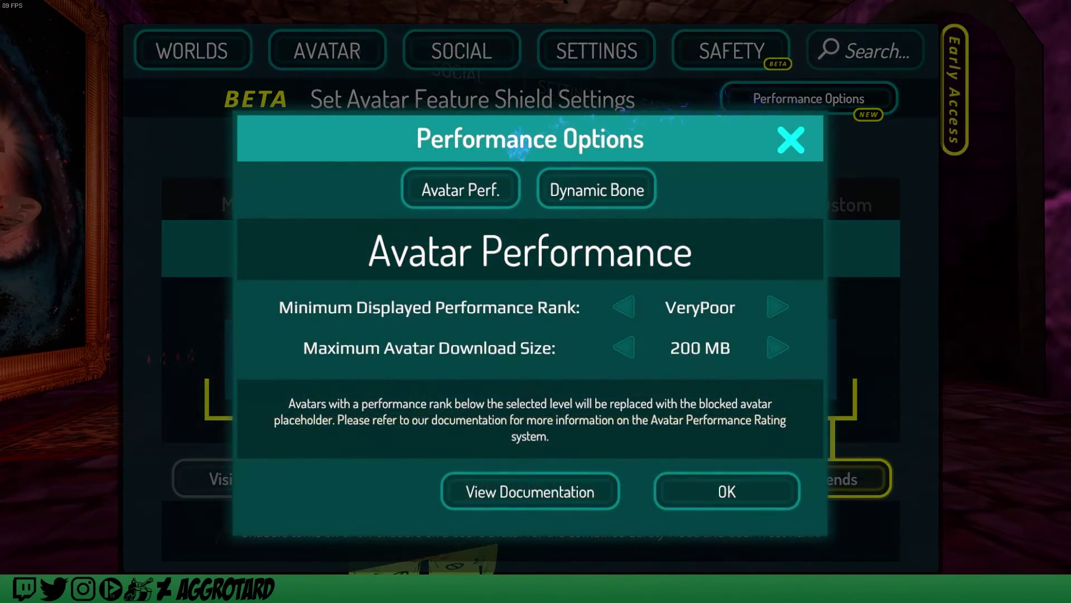
pyautogui.click(594, 201)
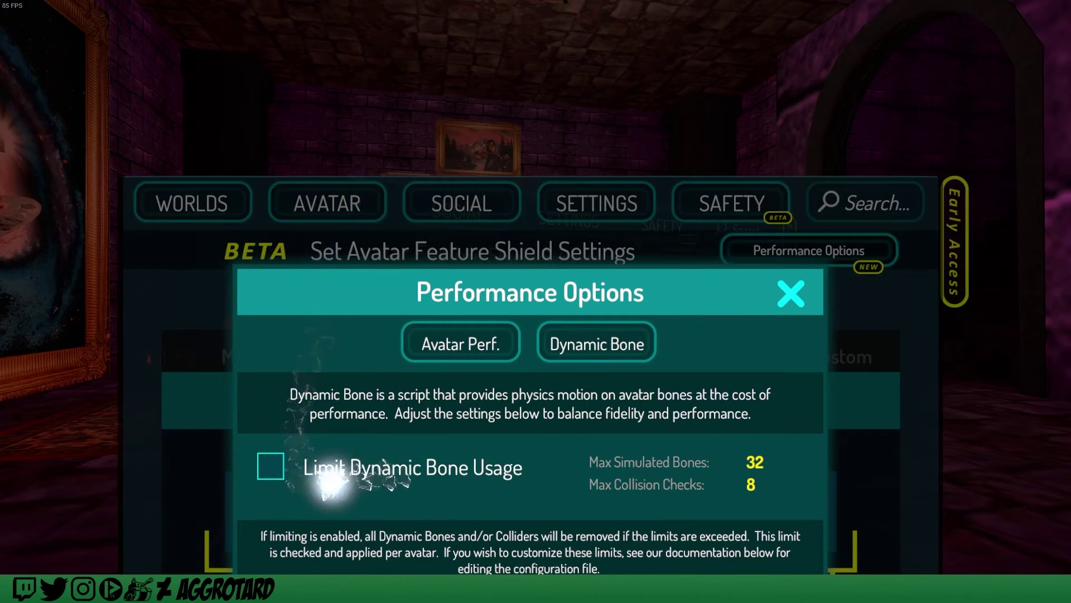
pyautogui.click(306, 475)
pyautogui.click(273, 466)
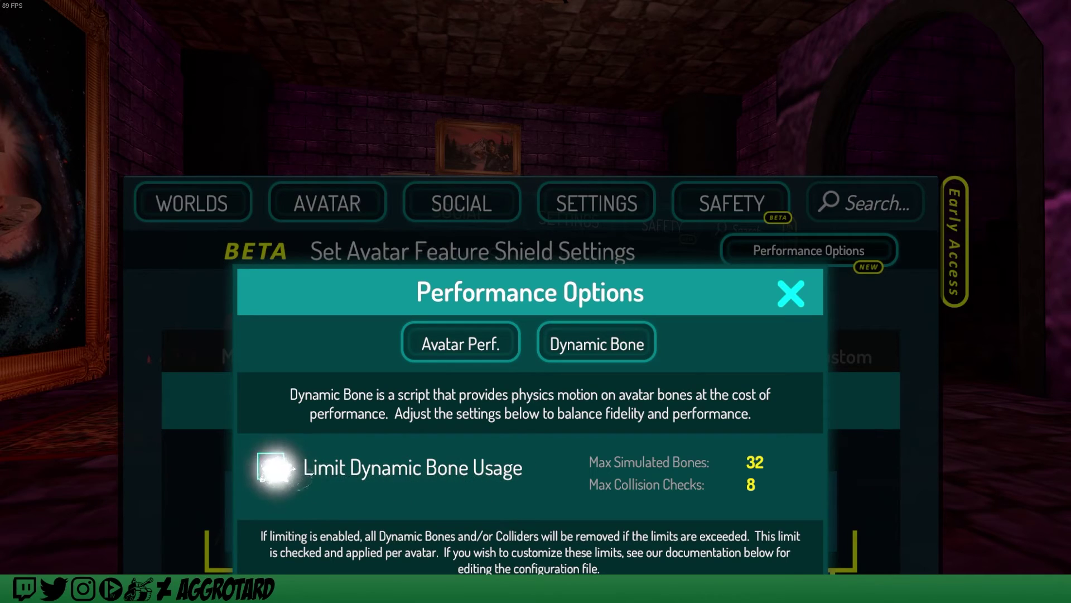